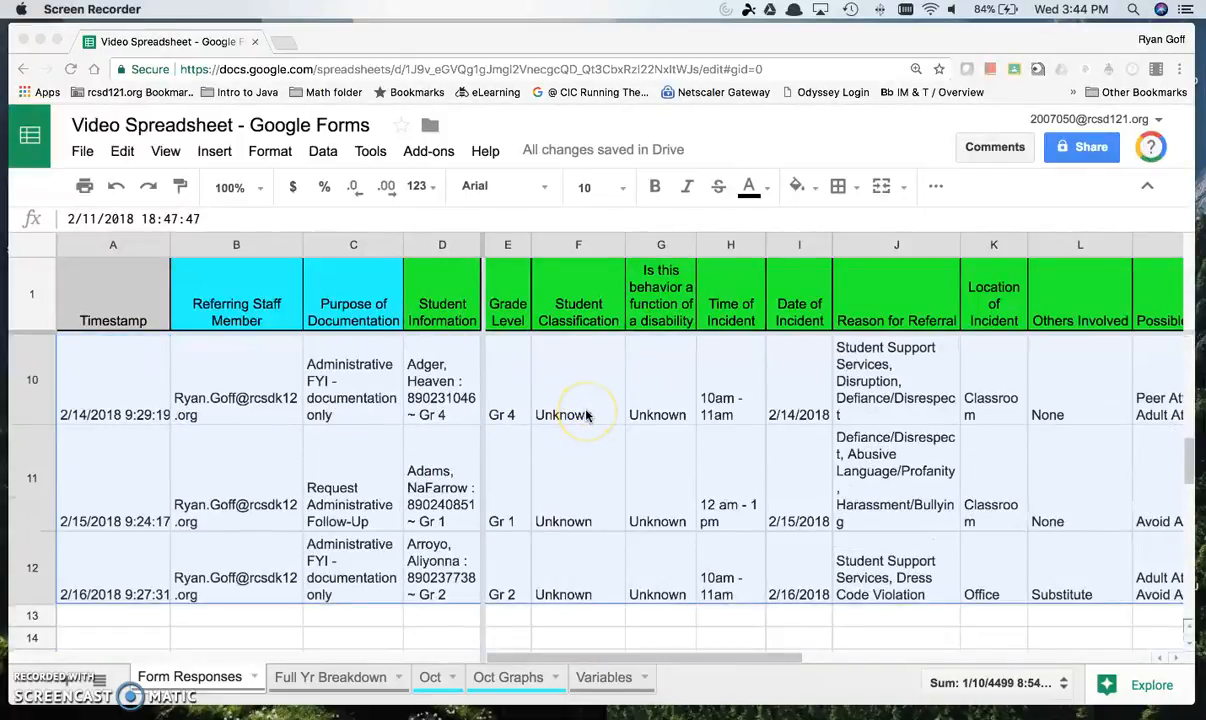
# Step: Examine the response columns on the Form Responses sheet and the summary tables on the Full Yr Breakdown sheet
pyautogui.hscroll(10, 587, 415)
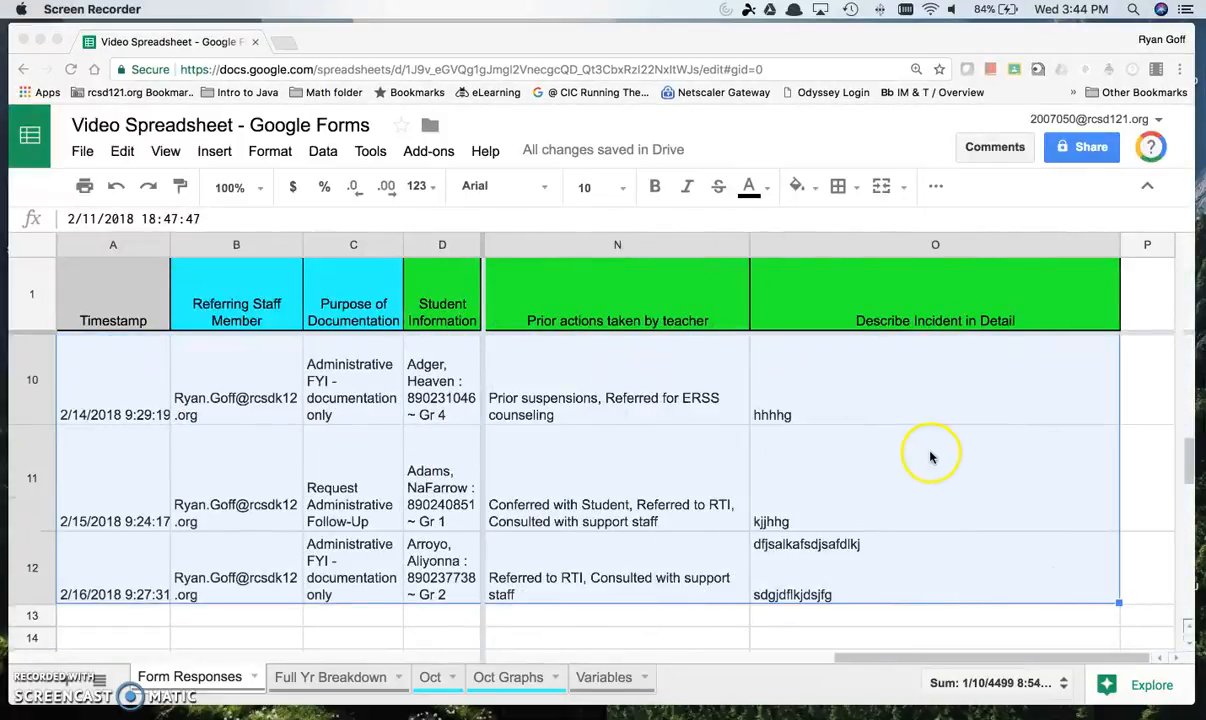
pyautogui.scroll(10, 935, 458)
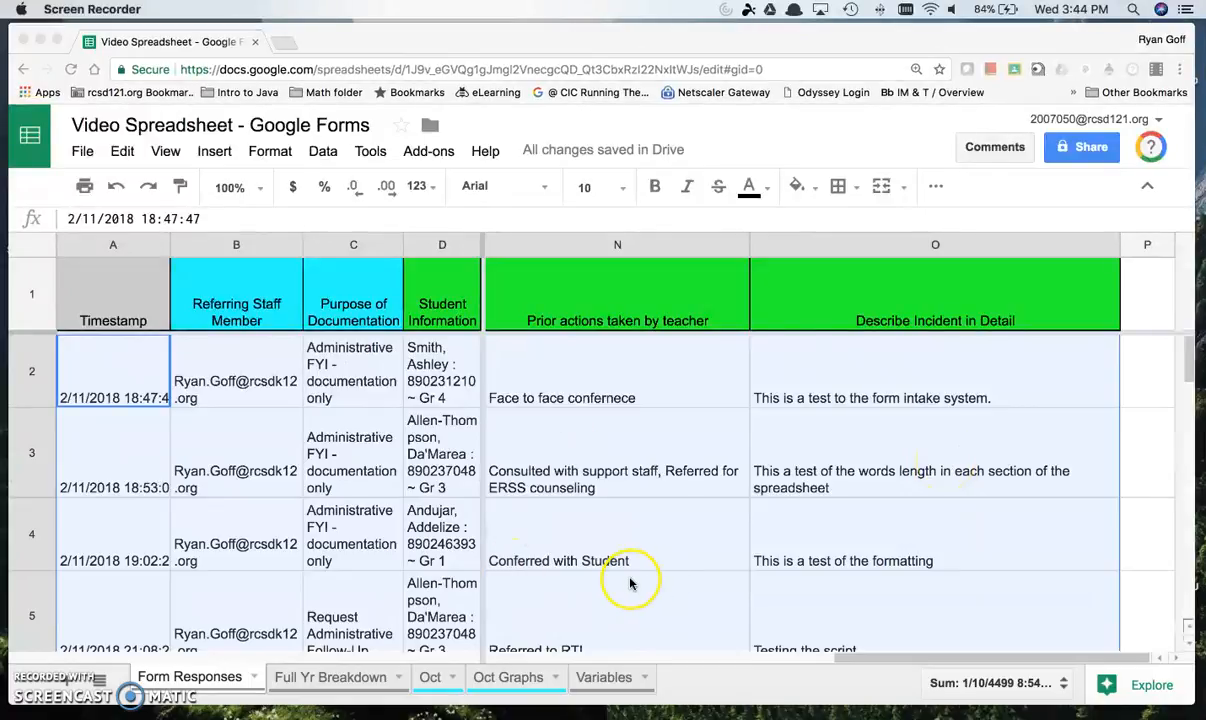
pyautogui.click(339, 679)
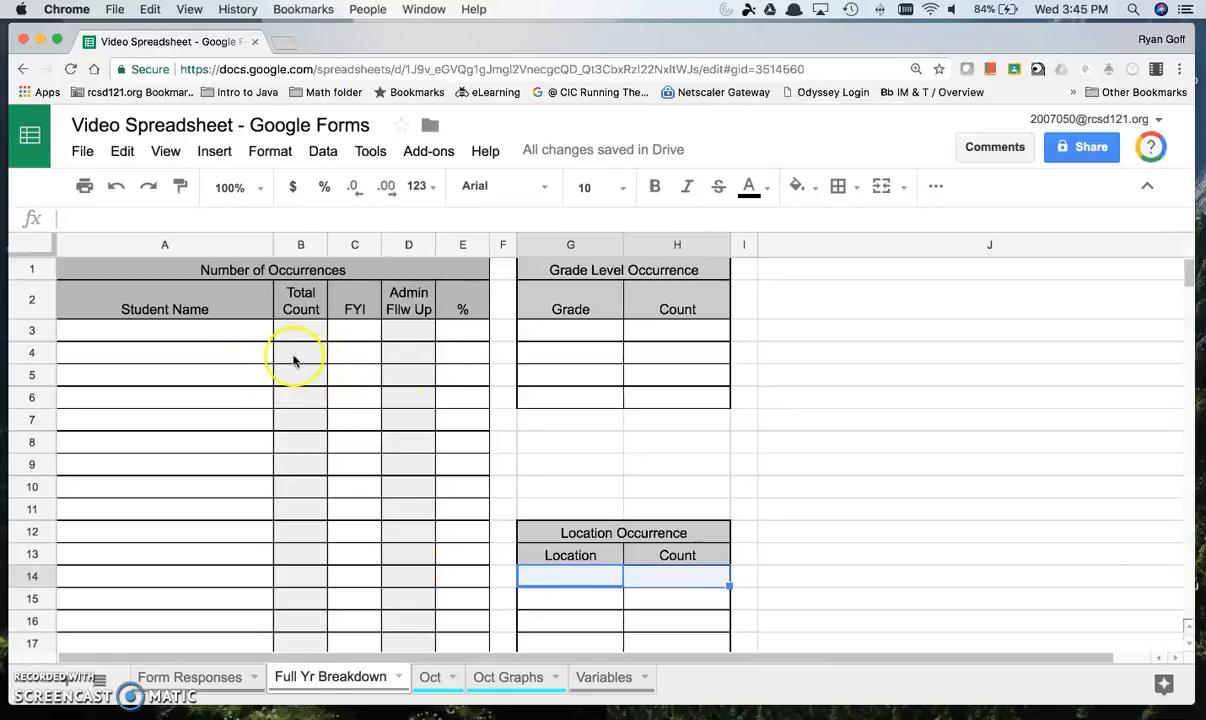
pyautogui.click(195, 329)
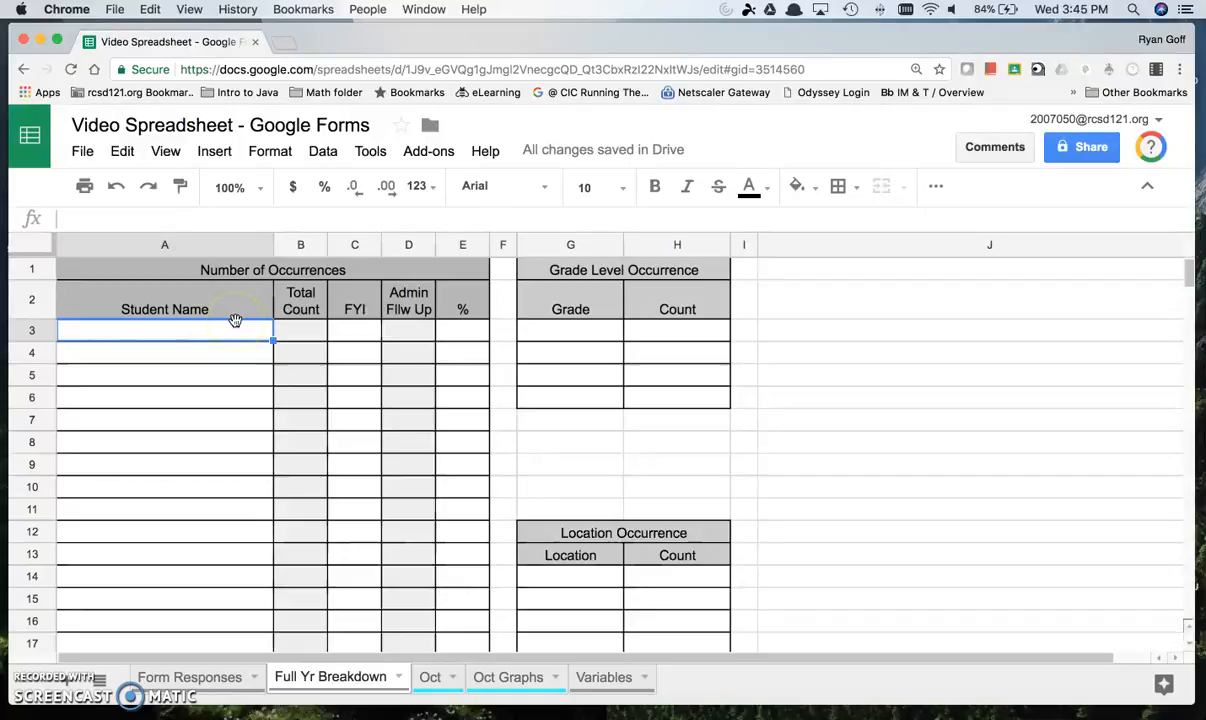
pyautogui.click(188, 676)
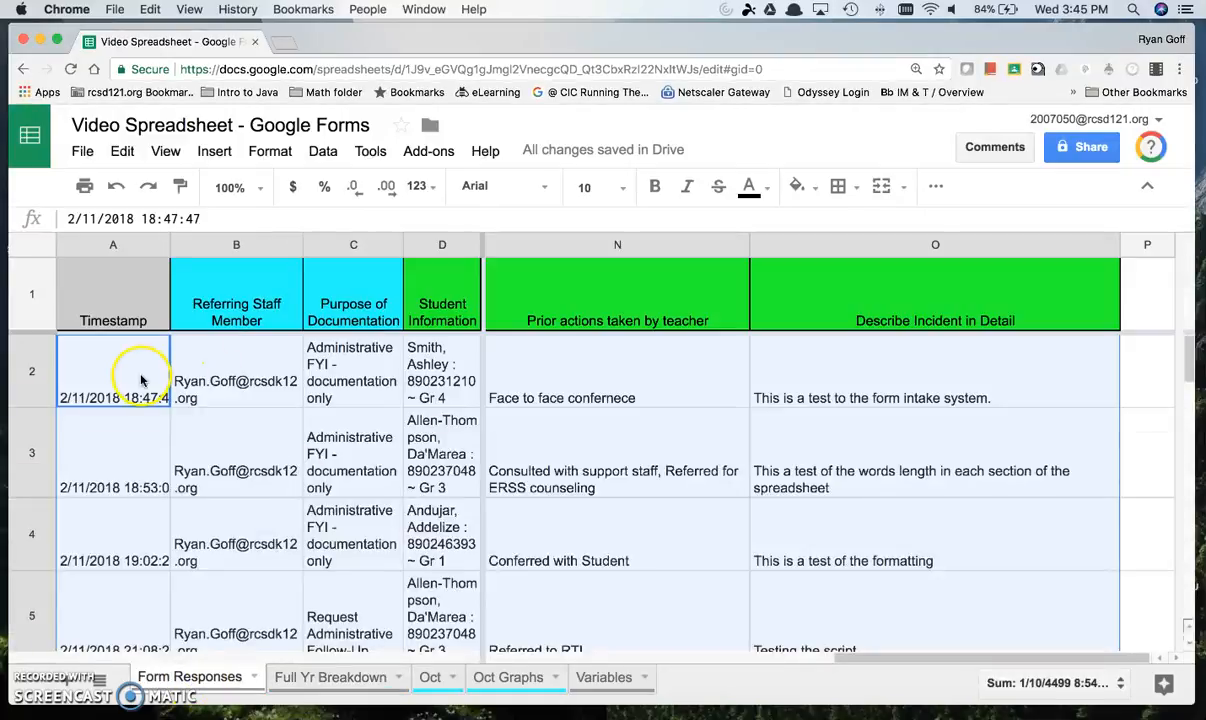
pyautogui.hscroll(-10, 142, 381)
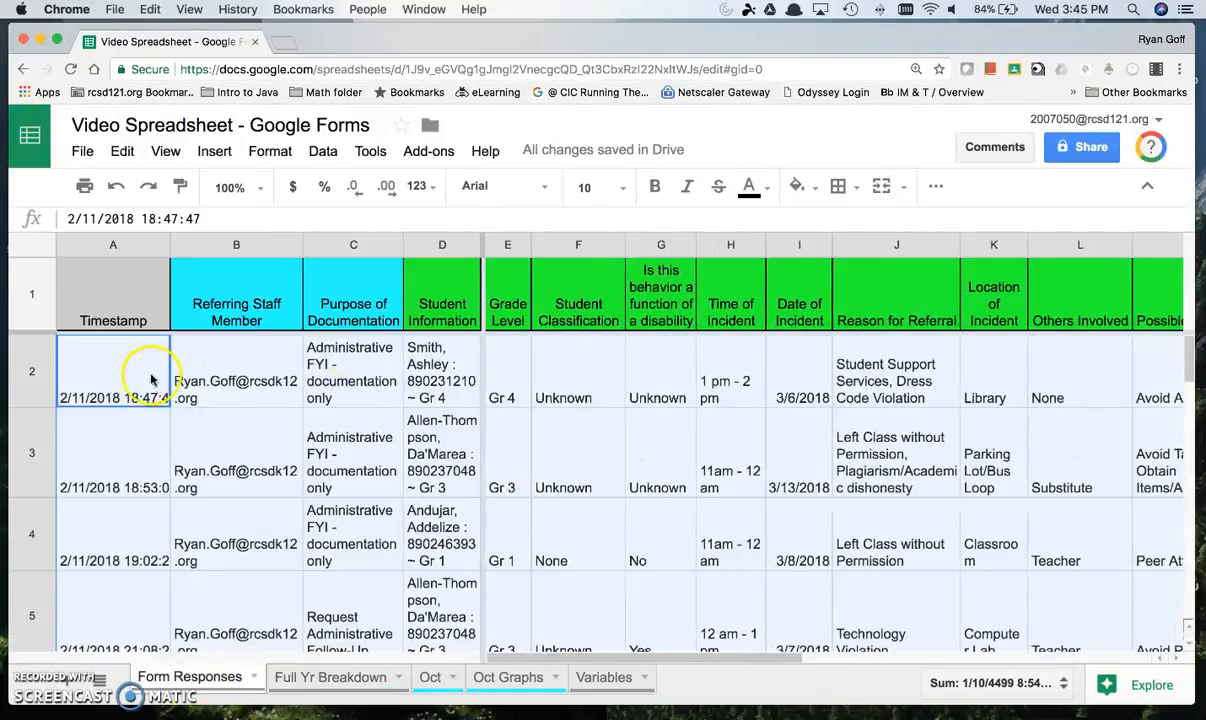
pyautogui.click(450, 388)
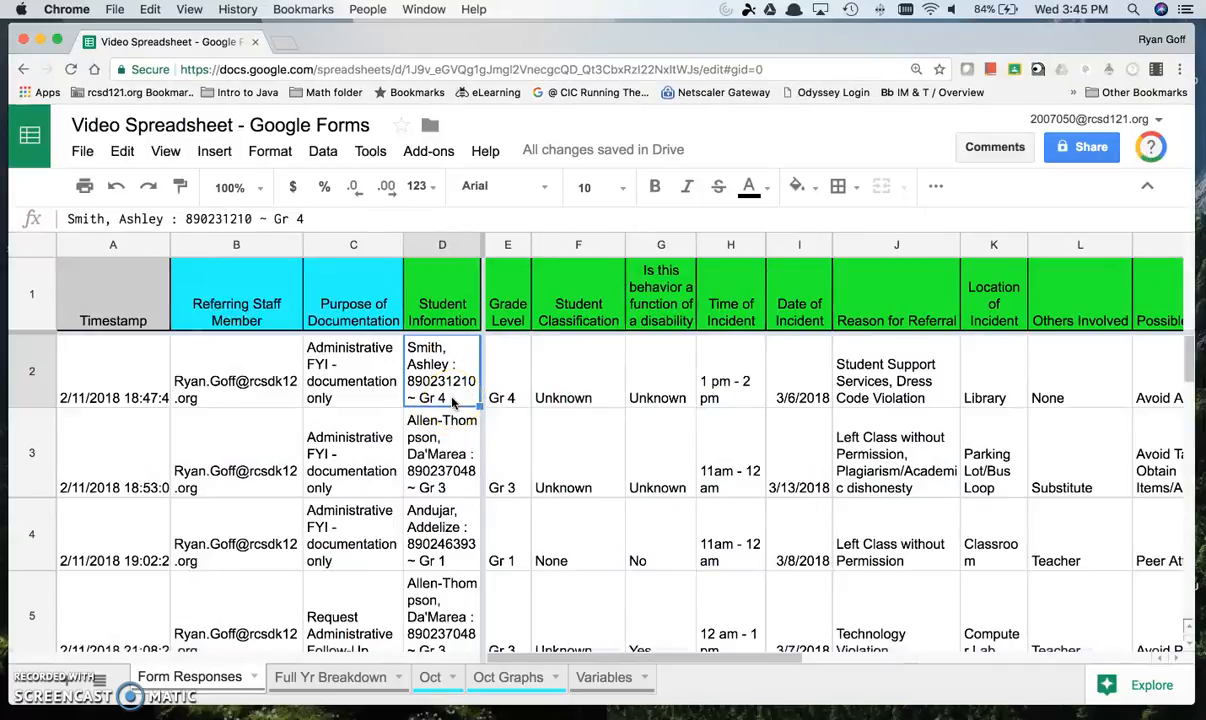
# Step: Add a new sheet after Form Responses and name it "ImportRange Test"
pyautogui.click(69, 680)
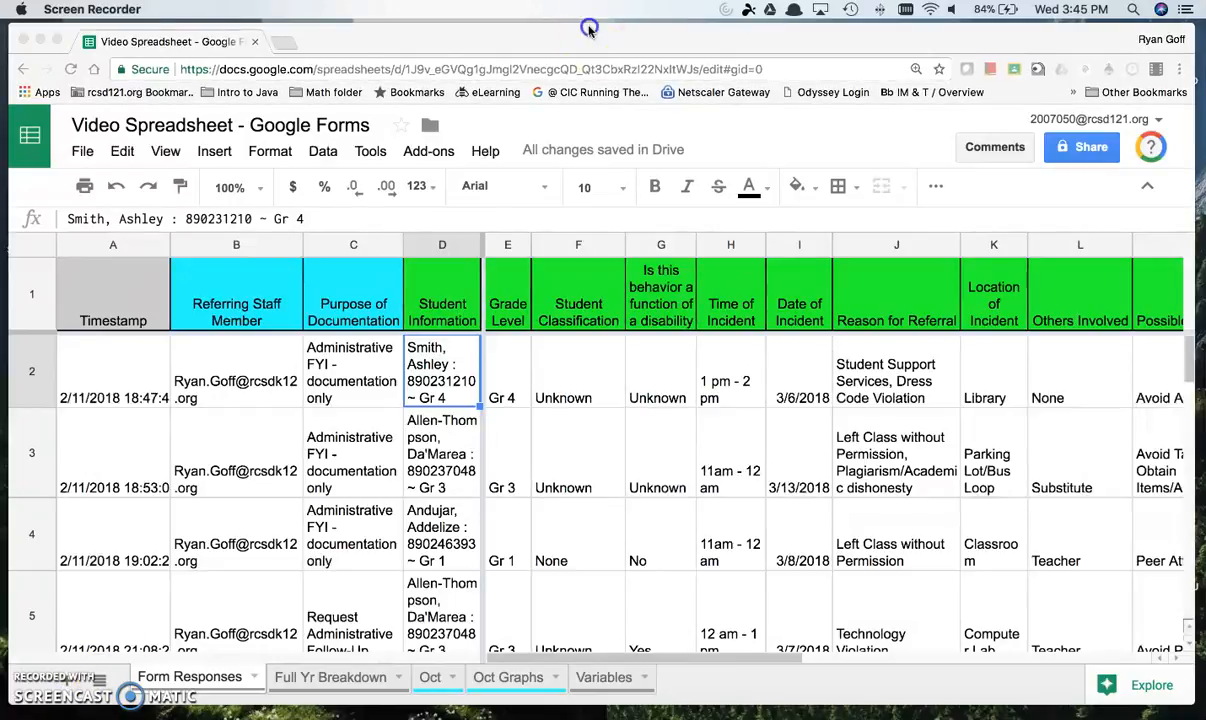
pyautogui.moveTo(589, 27); pyautogui.dragTo(719, 26)
pyautogui.click(209, 687)
pyautogui.moveTo(819, 40); pyautogui.dragTo(712, 40)
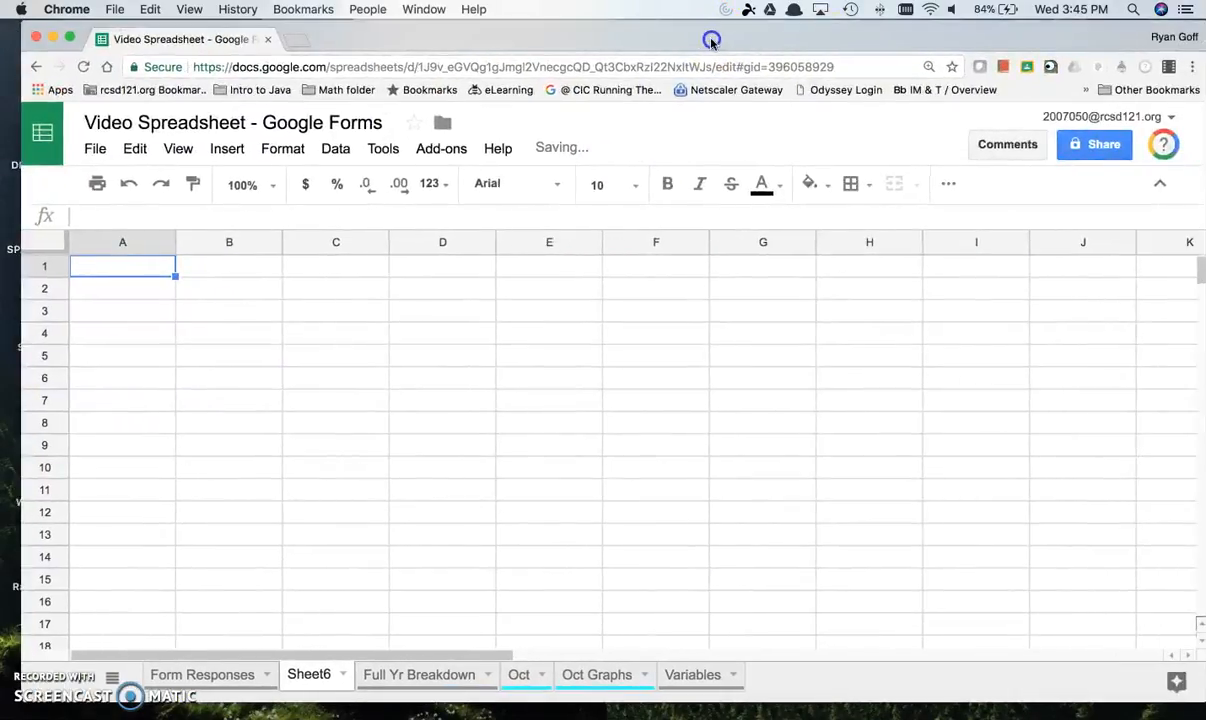
pyautogui.click(313, 675)
pyautogui.doubleClick(313, 675)
pyautogui.write('Implort')
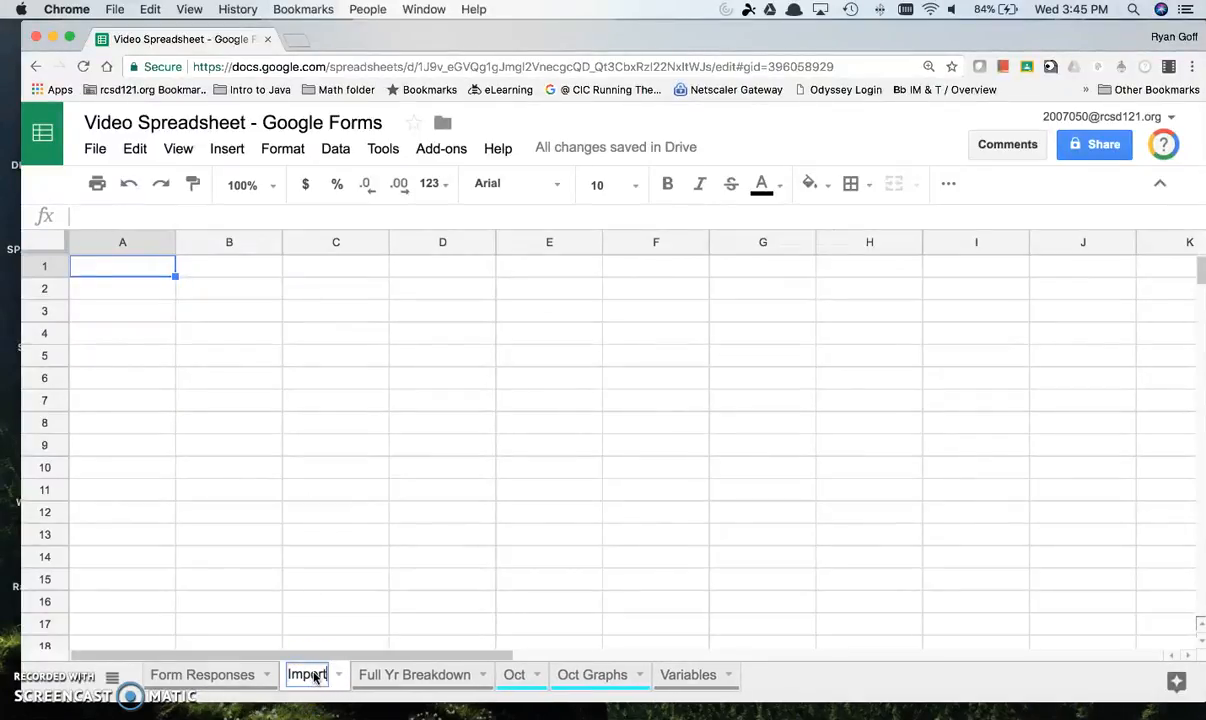
pyautogui.write('Range Test')
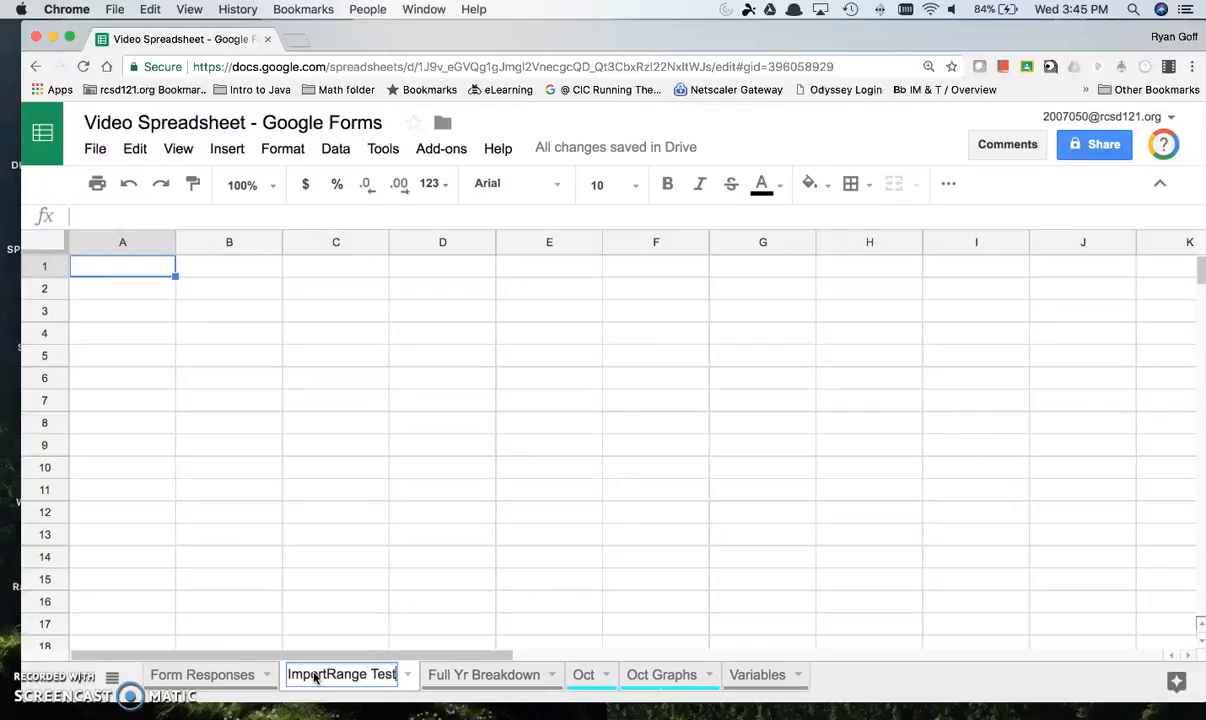
# Step: Start an IMPORTRANGE formula in cell A1 of the ImportRange Test sheet
pyautogui.click(146, 270)
pyautogui.write('=')
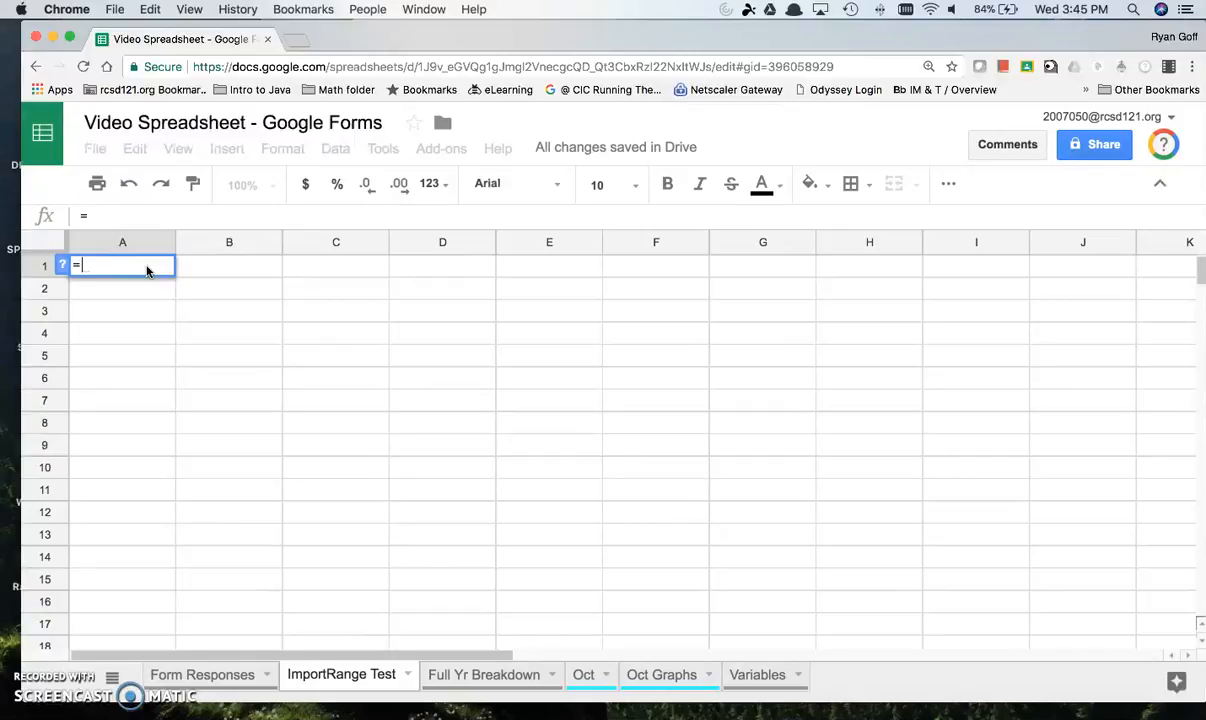
pyautogui.write('impor')
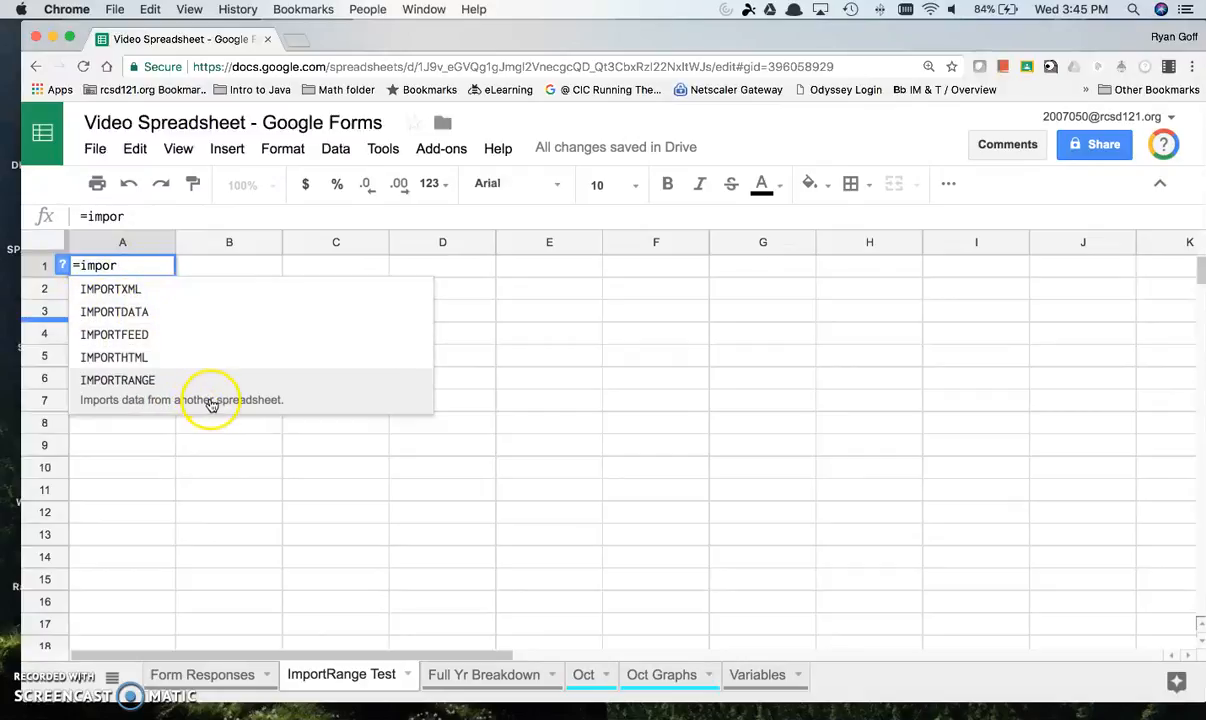
pyautogui.click(171, 399)
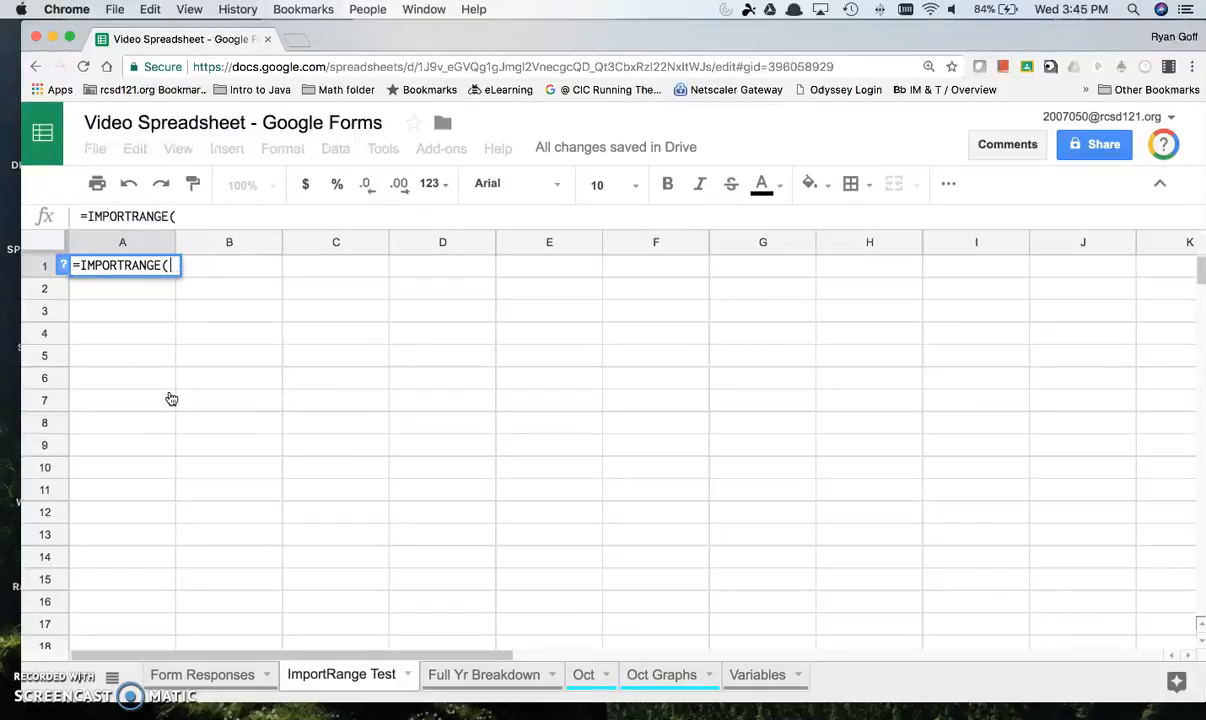
pyautogui.click(177, 397)
# Step: Copy the Form Responses sheet's URL into the IMPORTRANGE formula as the quoted first argument, followed by a comma
pyautogui.click(236, 673)
pyautogui.click(228, 678)
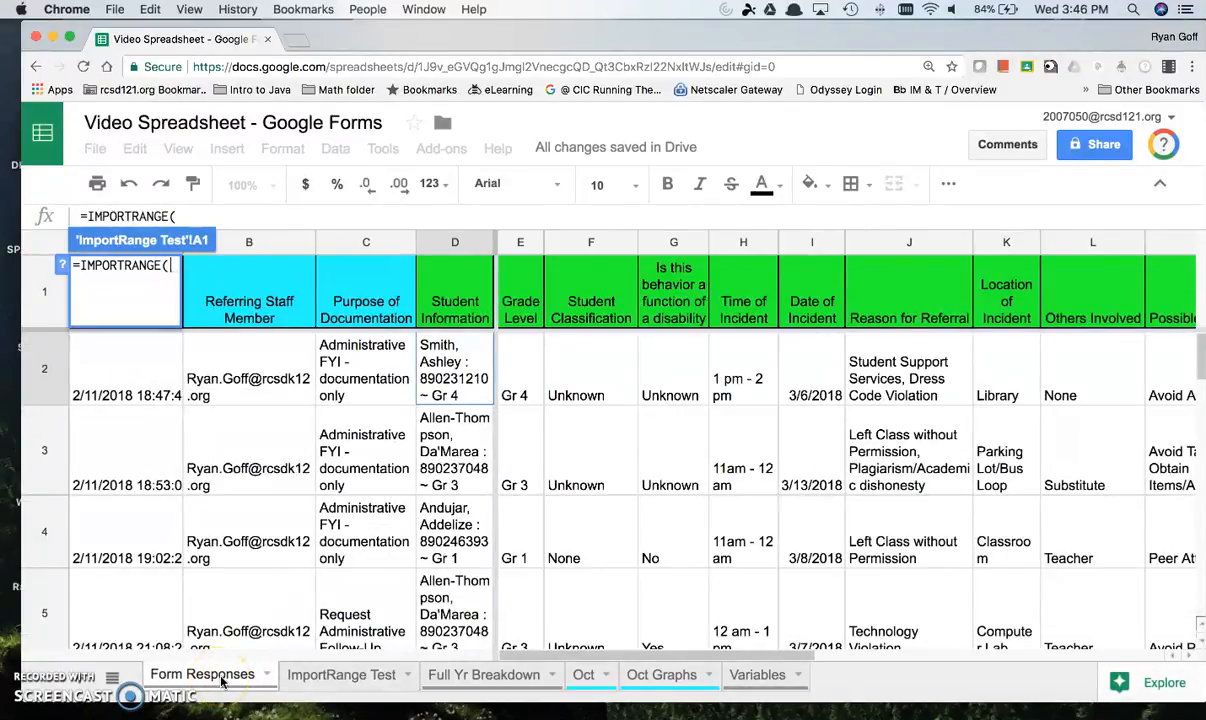
pyautogui.click(472, 66)
pyautogui.rightClick(472, 66)
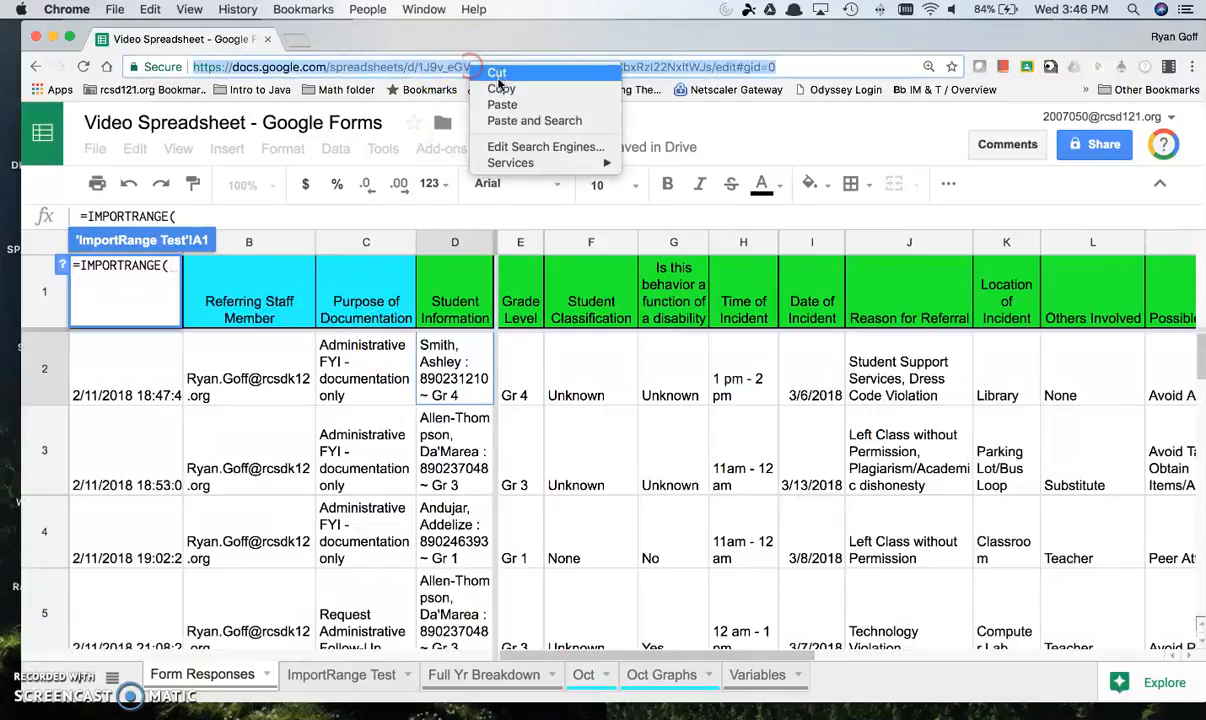
pyautogui.click(501, 88)
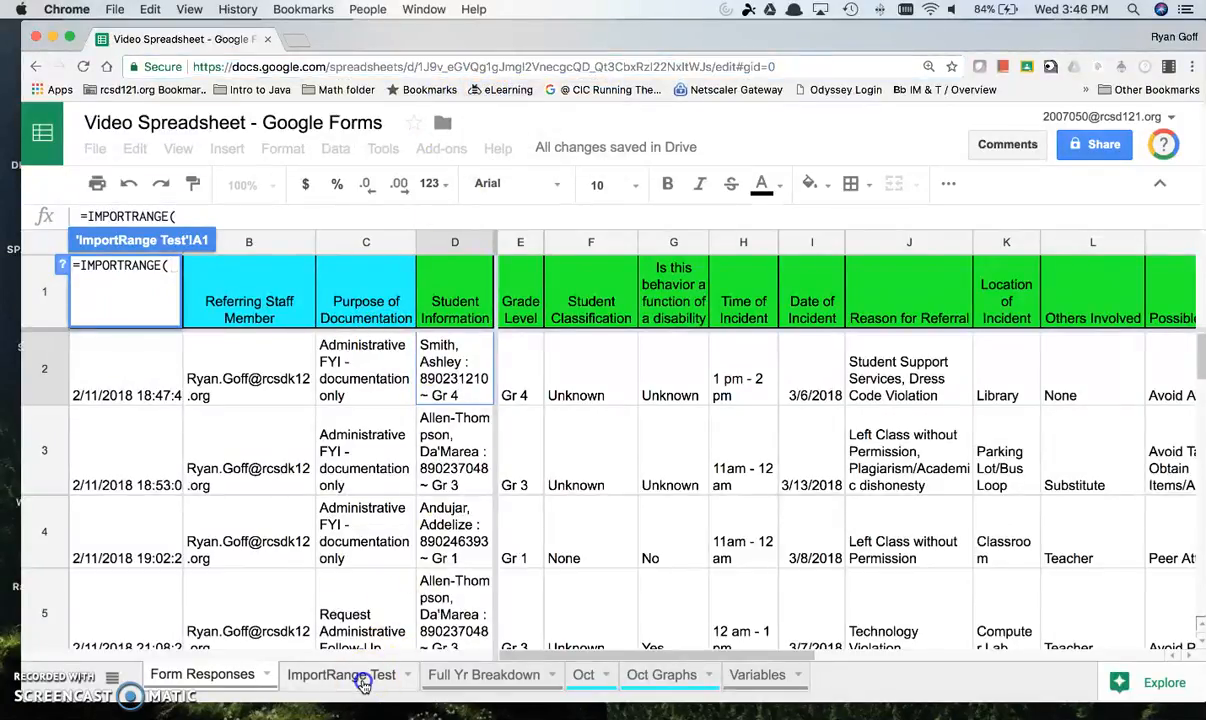
pyautogui.click(362, 680)
pyautogui.click(241, 217)
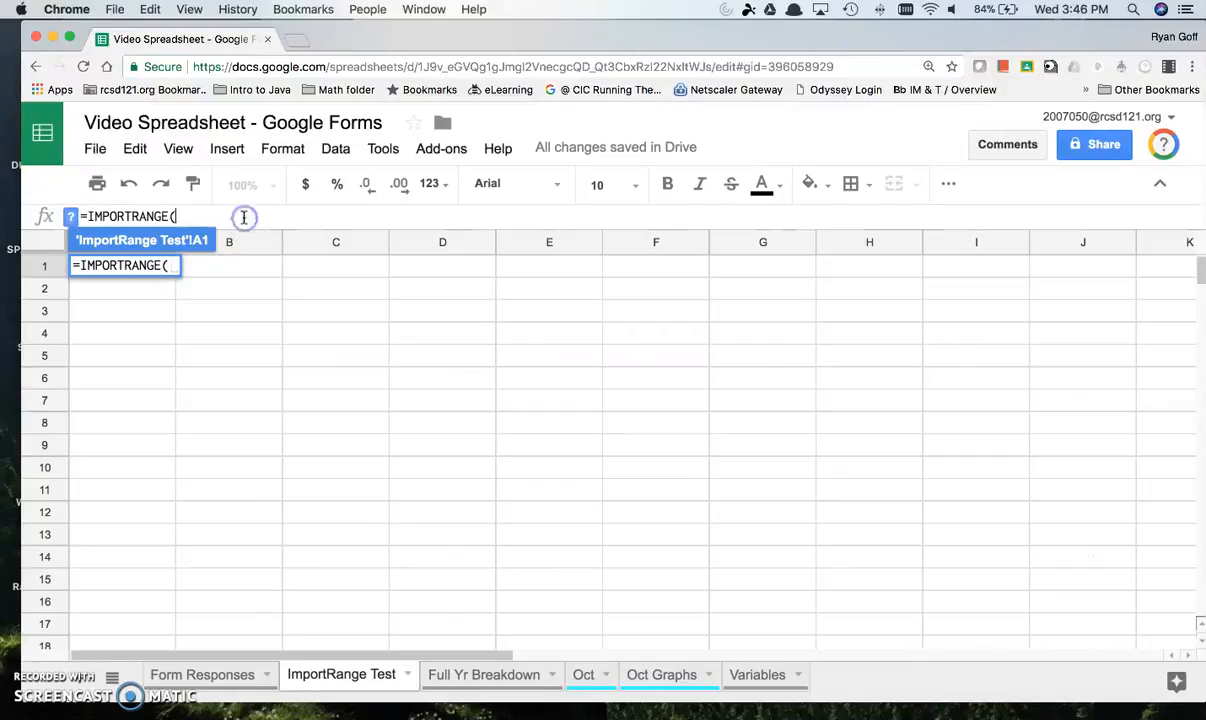
pyautogui.press('super+v')
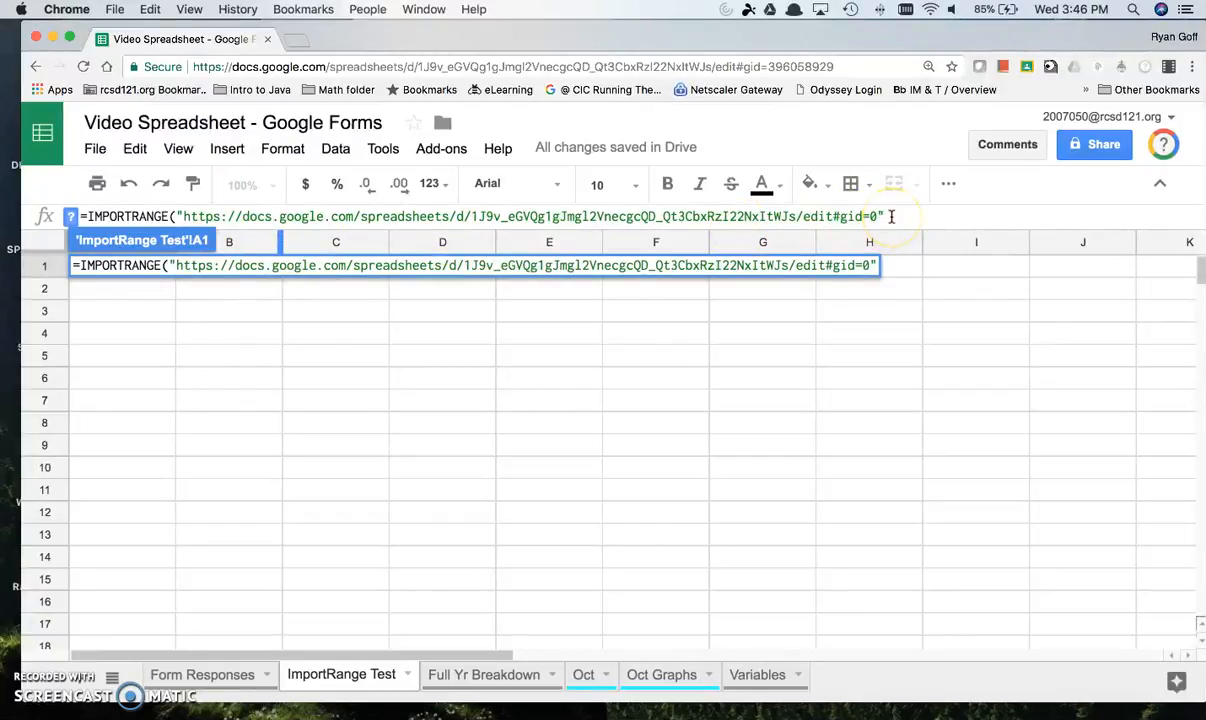
pyautogui.write(',')
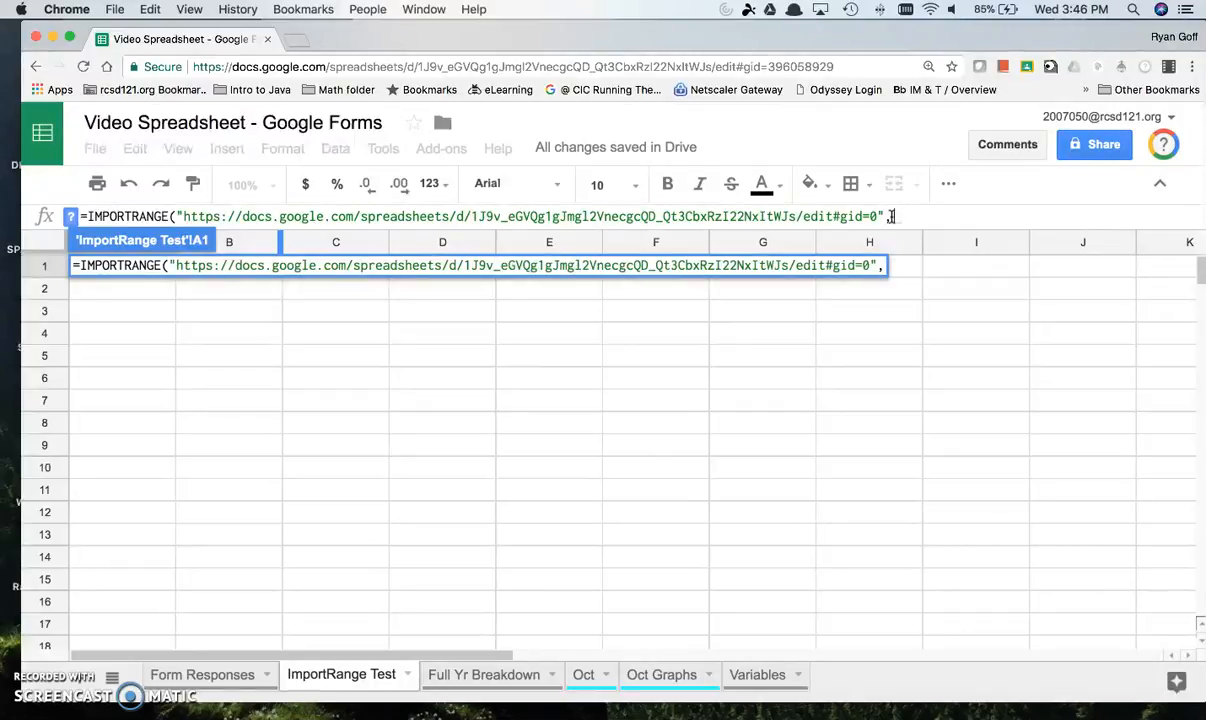
# Step: Copy the sheet name Form Responses into the formula's second argument, opening with a quotation mark and ending with an exclamation mark
pyautogui.click(212, 674)
pyautogui.rightClick(218, 677)
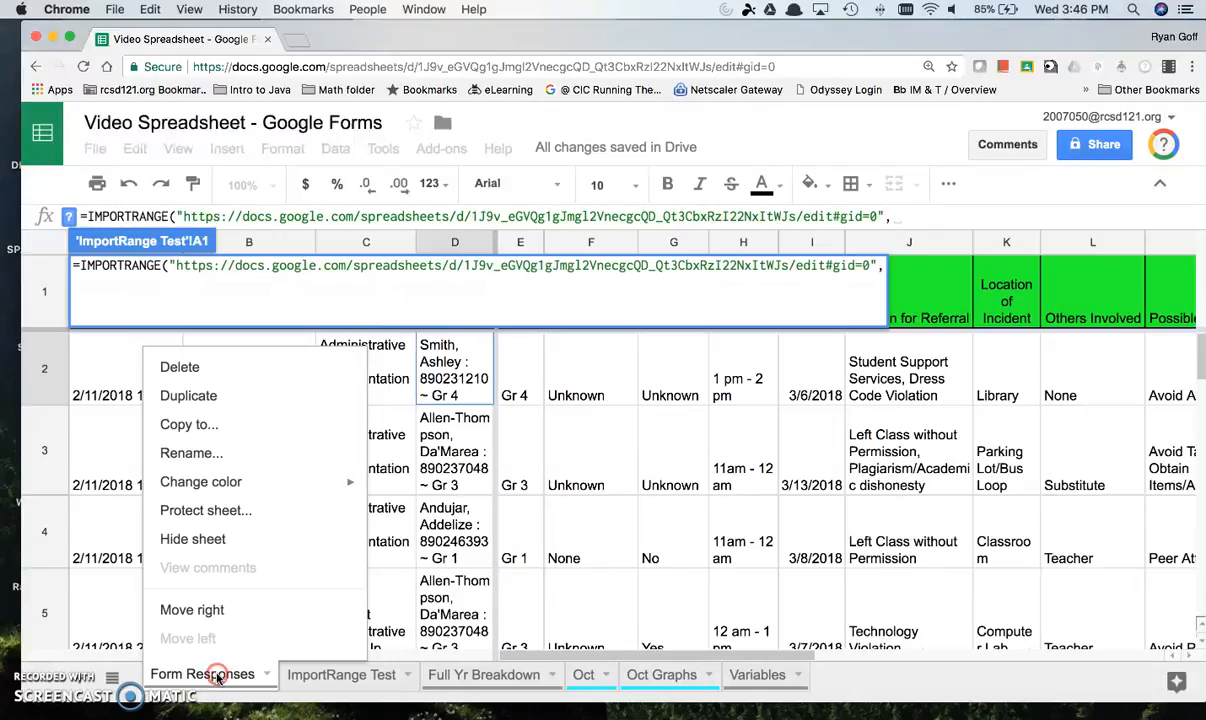
pyautogui.click(225, 452)
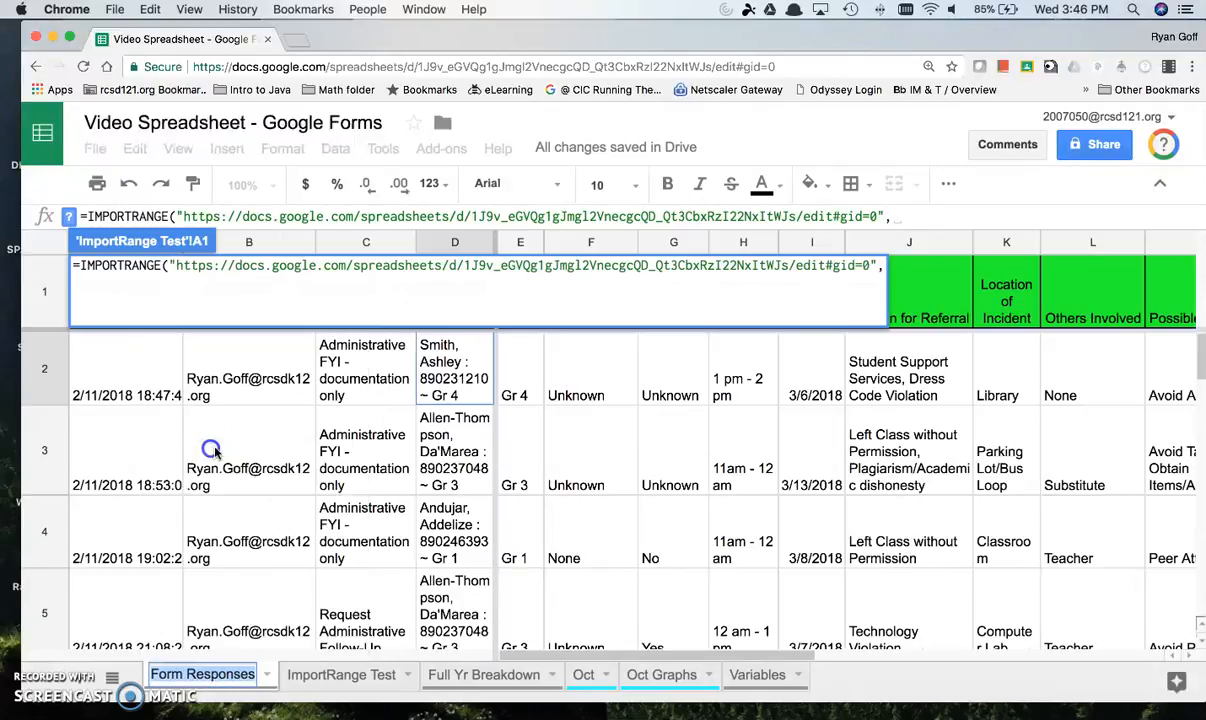
pyautogui.rightClick(227, 676)
pyautogui.click(259, 506)
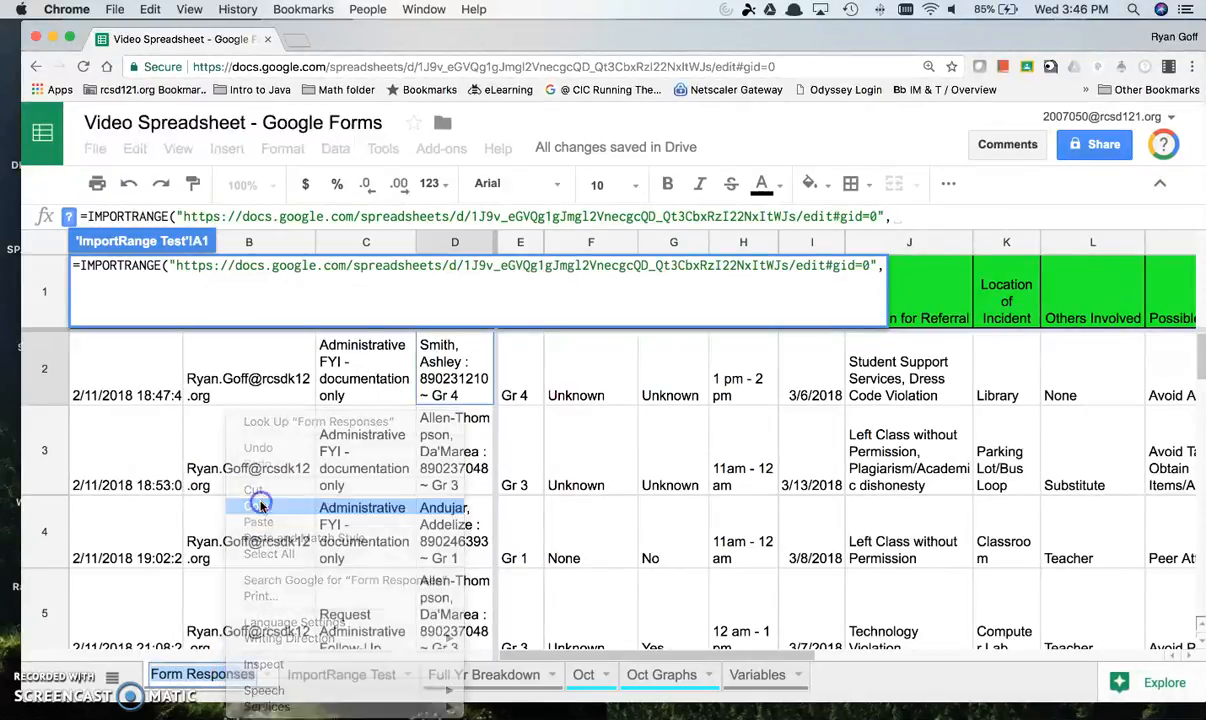
pyautogui.click(345, 674)
pyautogui.click(896, 216)
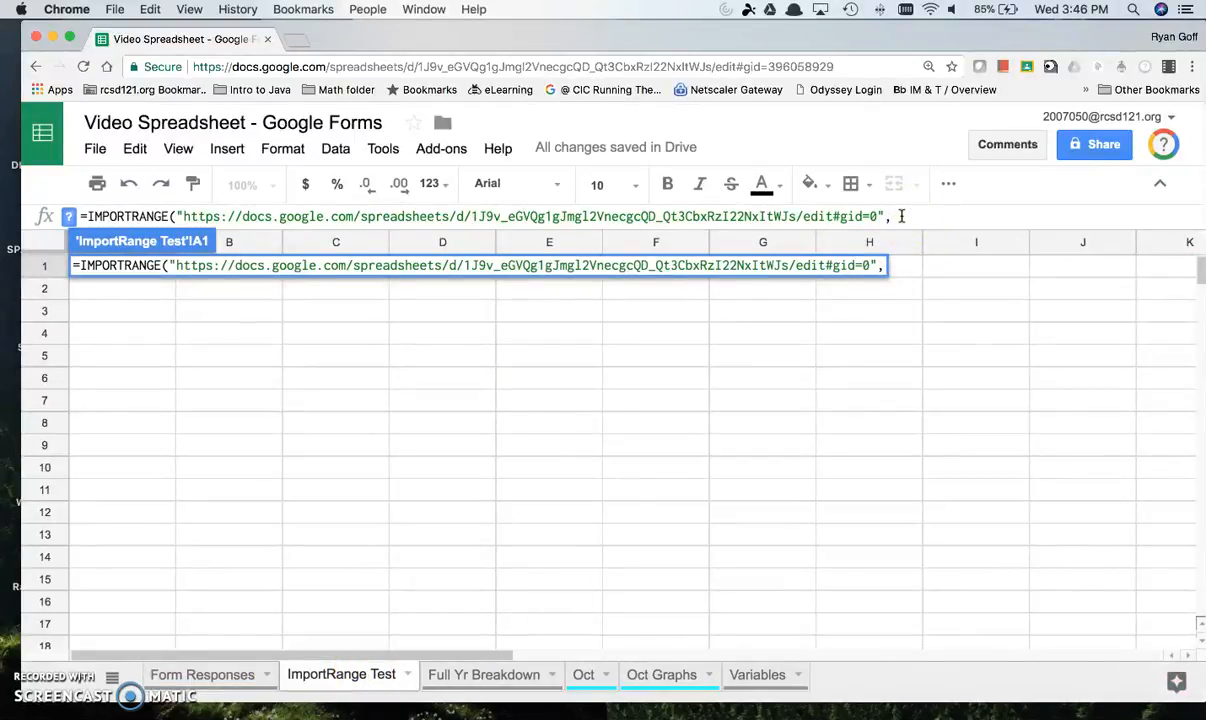
pyautogui.press('super+v')
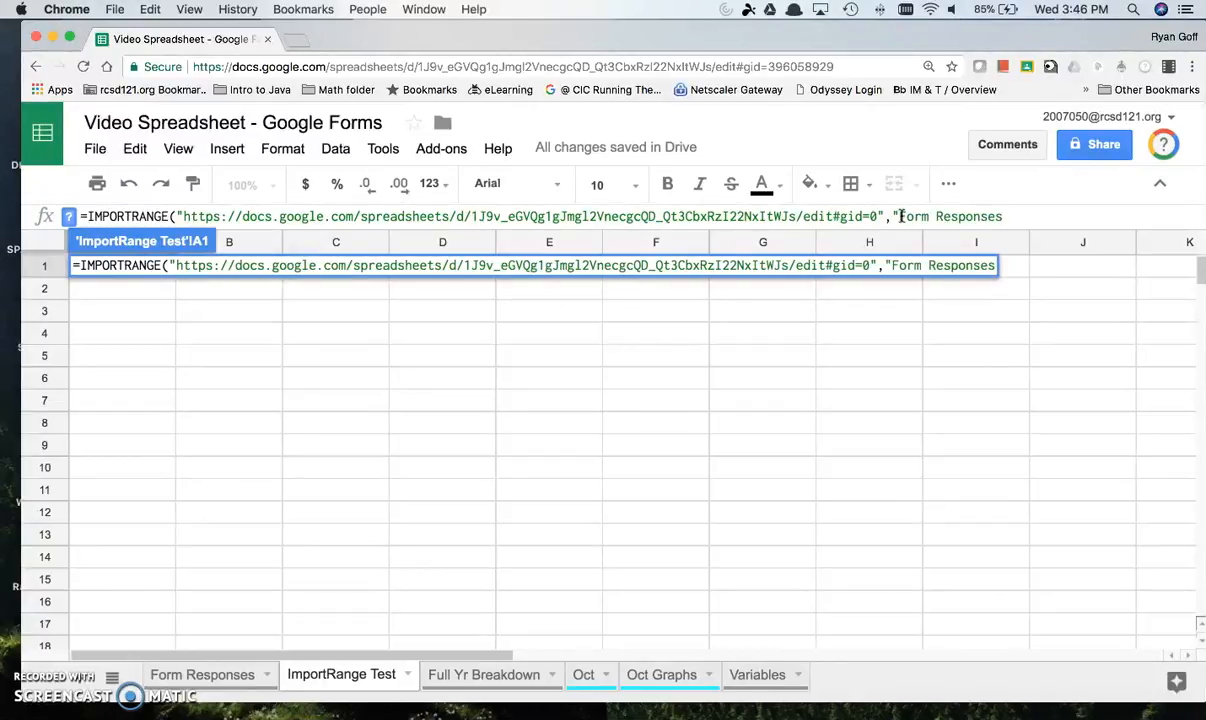
pyautogui.write('!')
# Step: Check which columns hold data on Form Responses and complete the formula's range as "Form Responses!B:P"
pyautogui.click(200, 674)
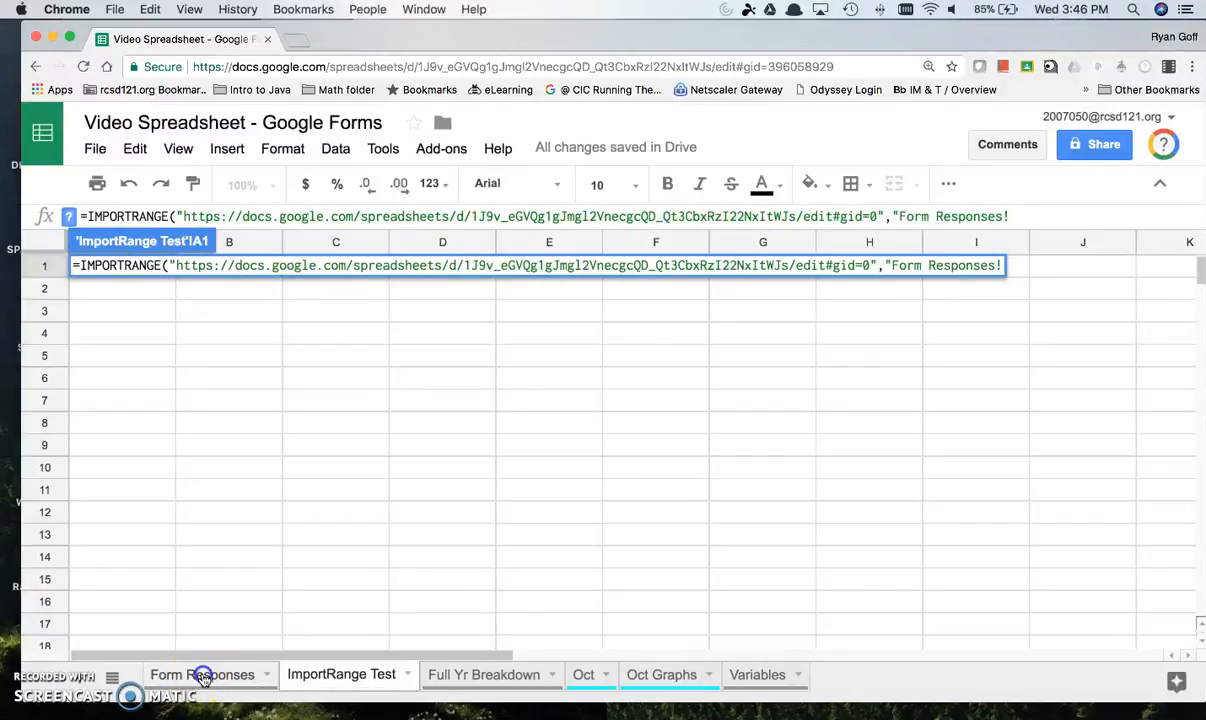
pyautogui.click(254, 290)
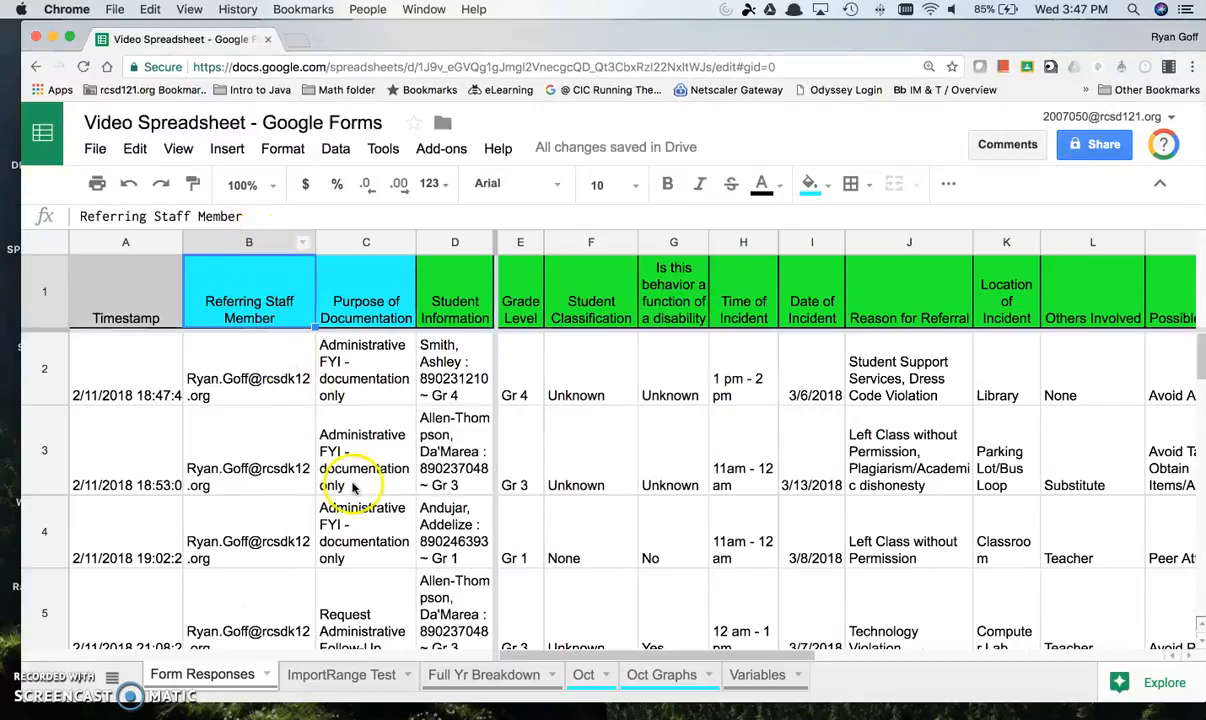
pyautogui.scroll(-10, 345, 470)
pyautogui.scroll(5, 300, 495)
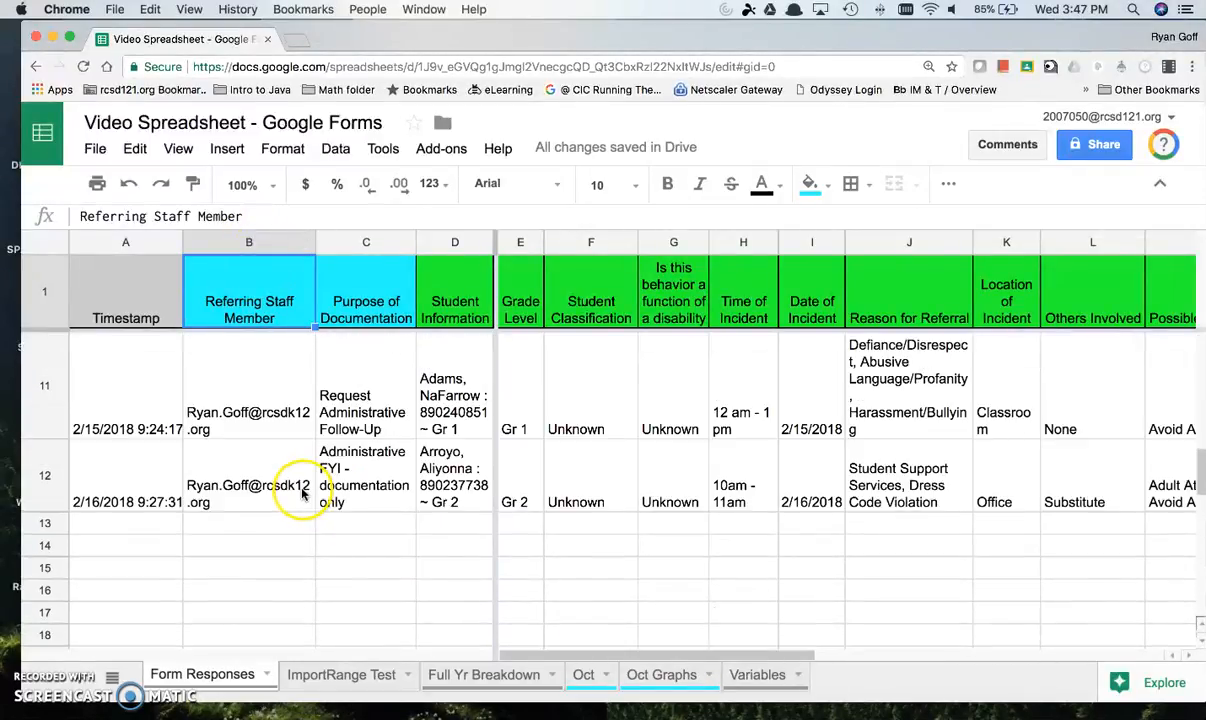
pyautogui.hscroll(5, 1015, 490)
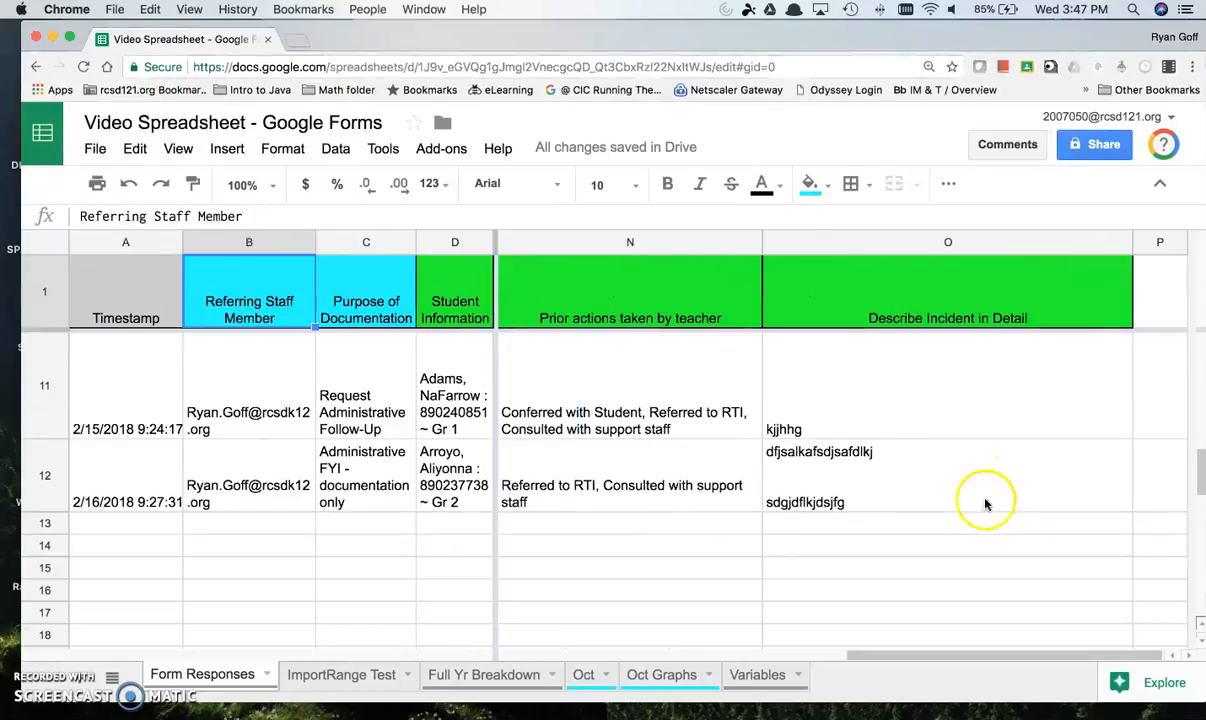
pyautogui.click(341, 674)
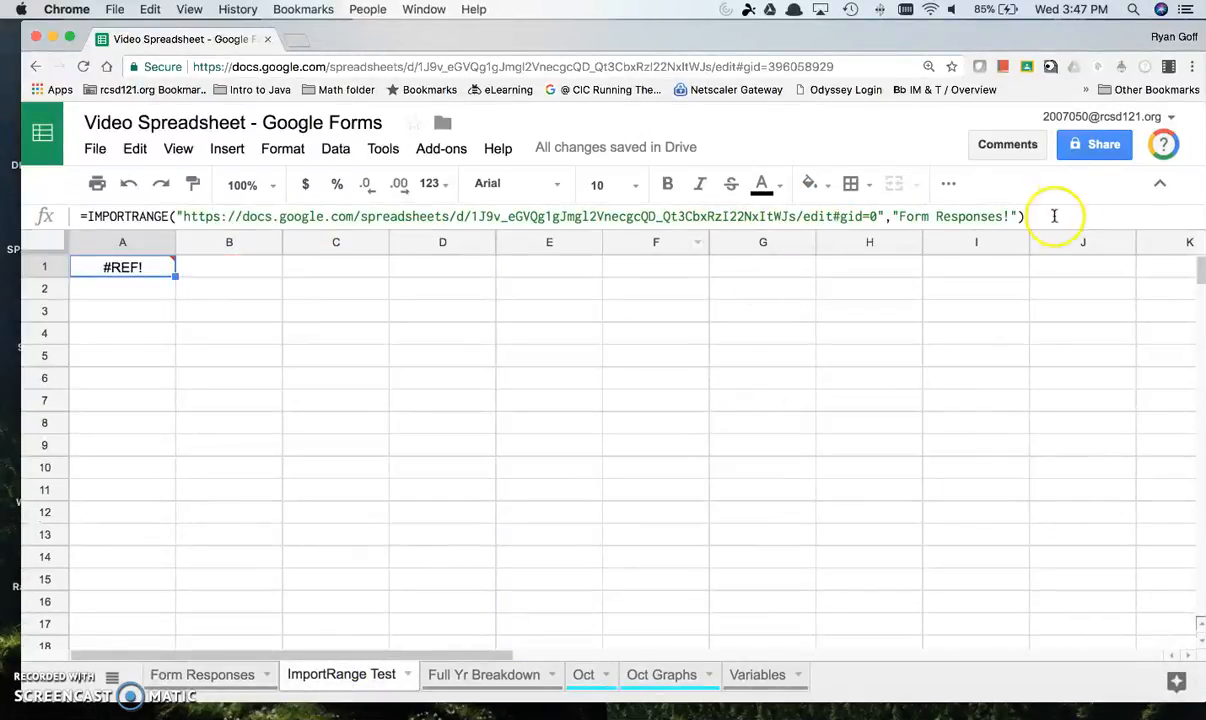
pyautogui.click(1010, 216)
pyautogui.write('B:P')
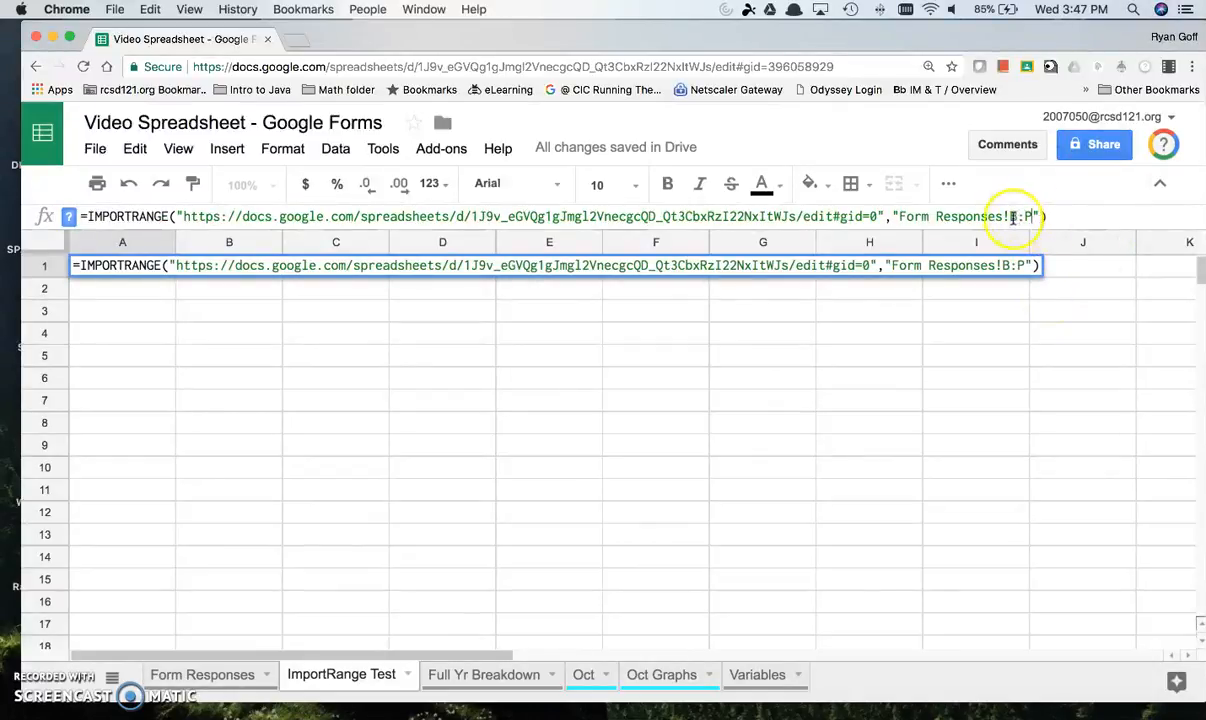
# Step: Commit the IMPORTRANGE formula in A1 and allow access so that the sheets are connected
pyautogui.moveTo(1010, 216); pyautogui.dragTo(1030, 216)
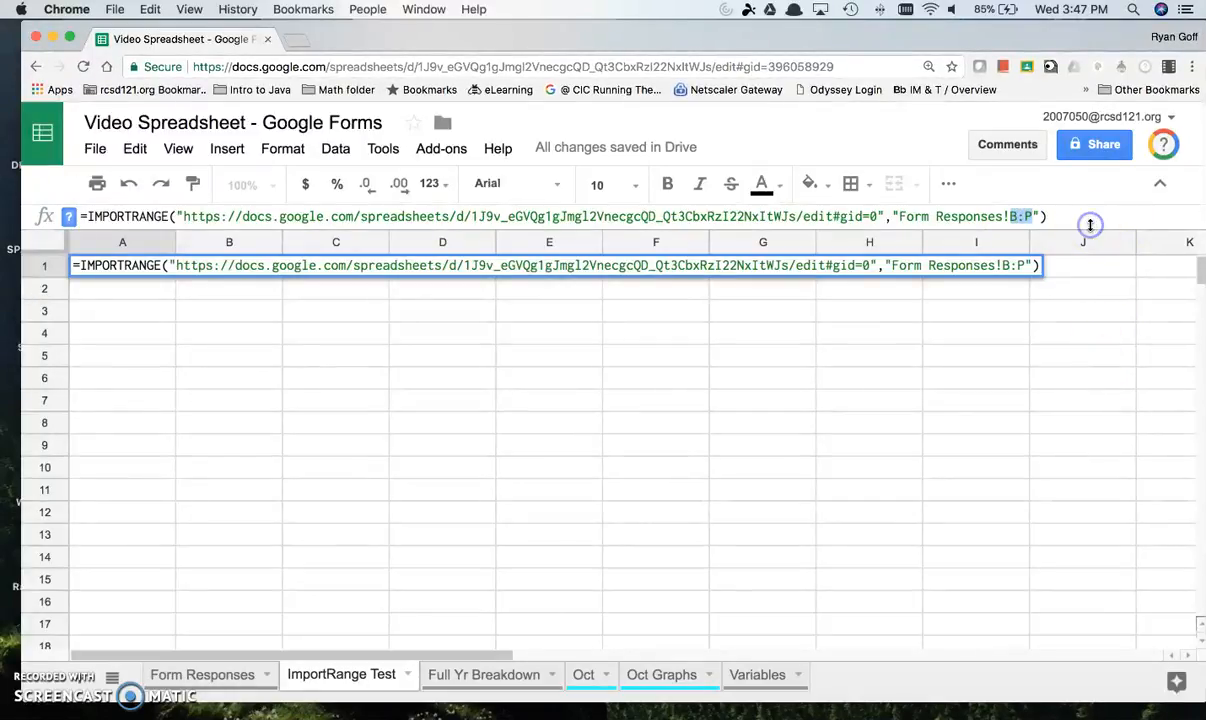
pyautogui.write('B:F')
pyautogui.press('Return')
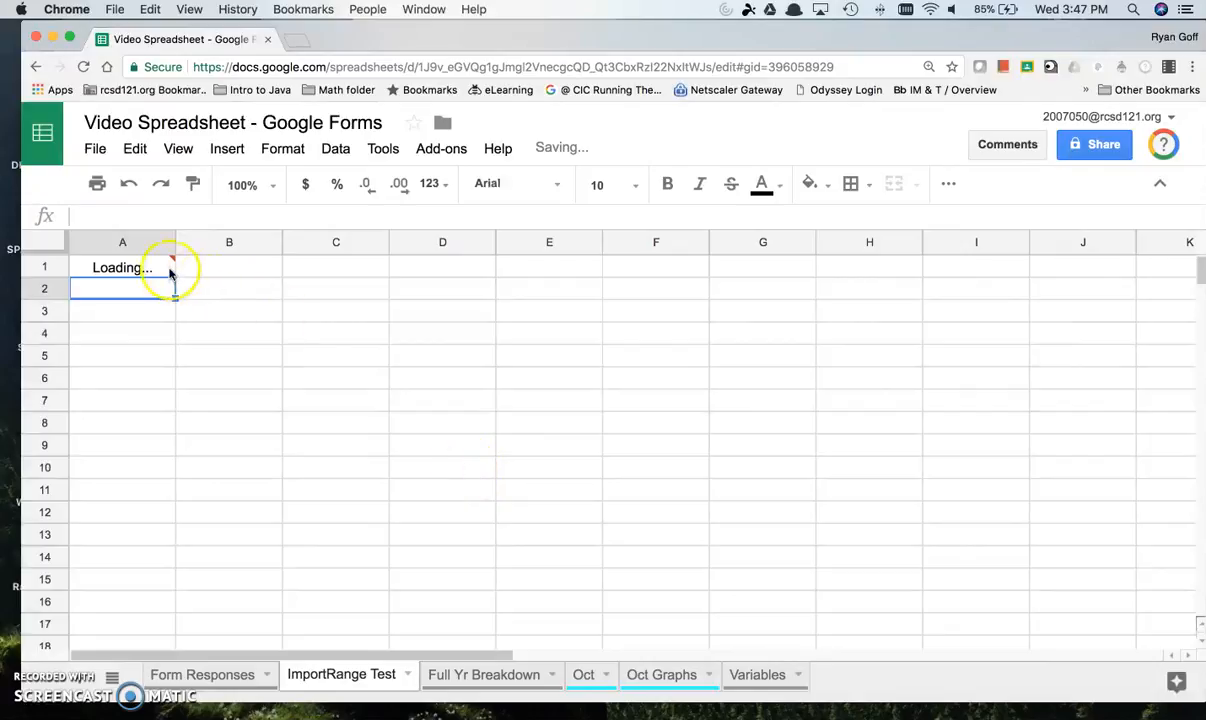
pyautogui.moveTo(170, 273)
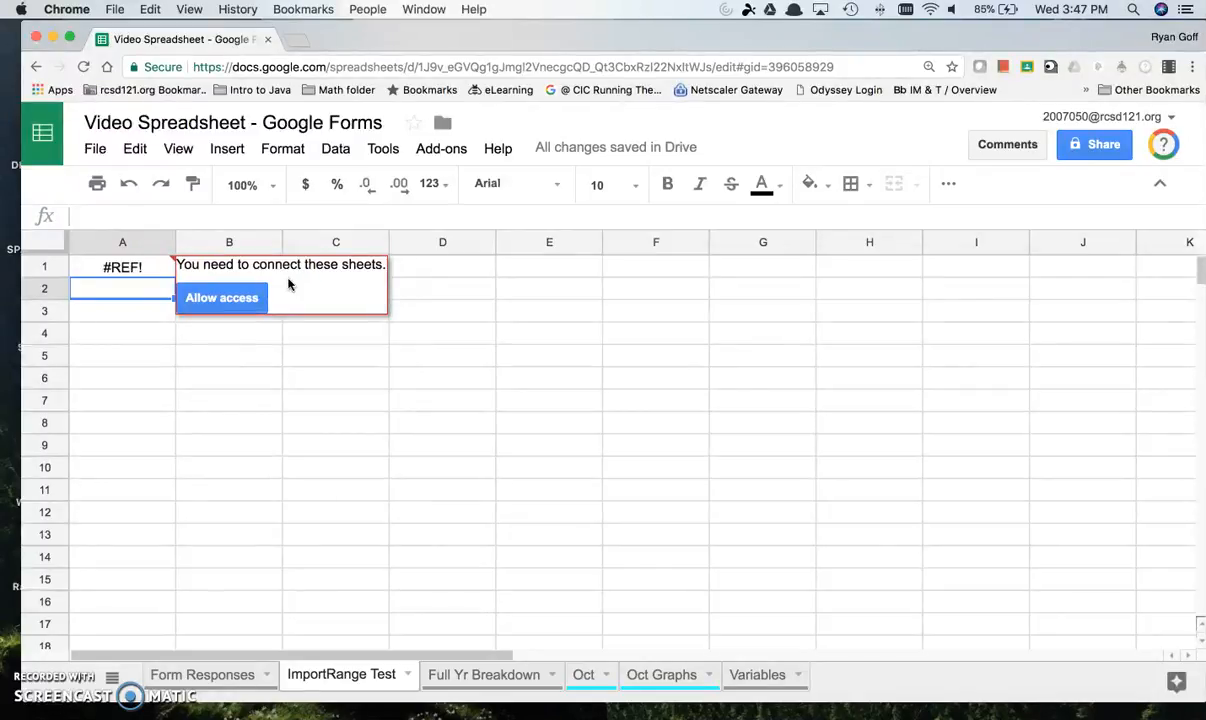
pyautogui.click(221, 298)
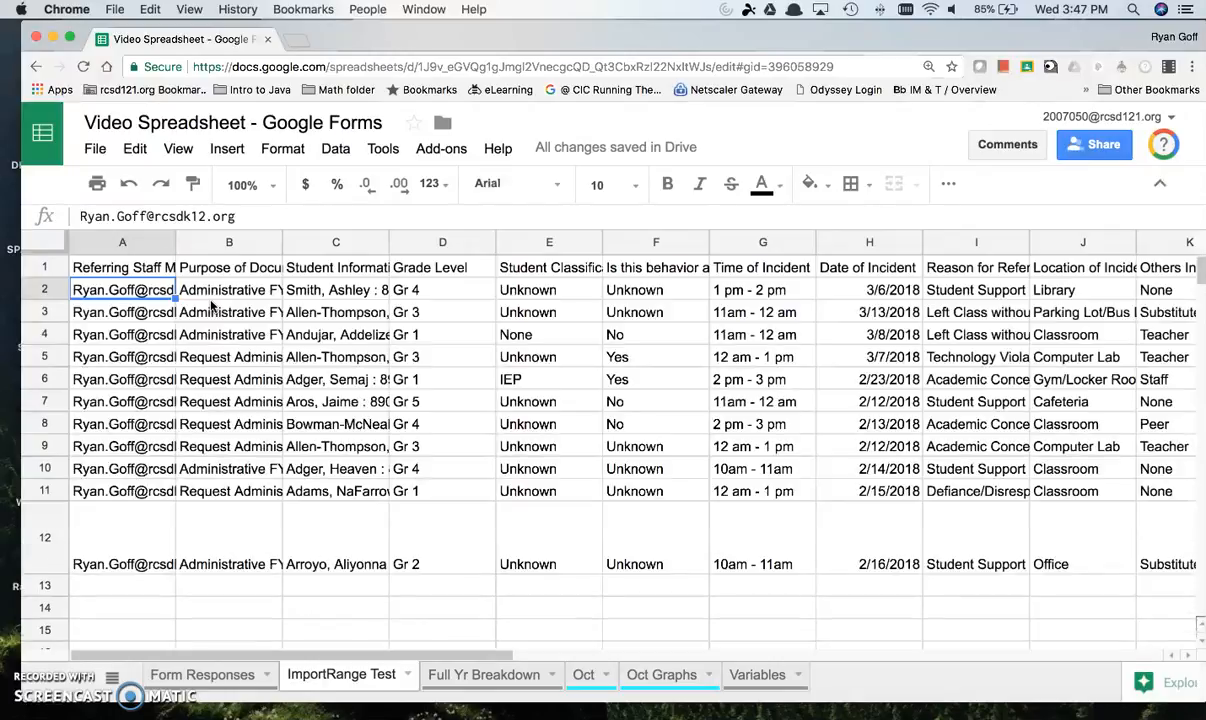
# Step: Review the imported headers and rows on ImportRange Test, the IMPORTRANGE formula, and the Full Yr Breakdown sheet
pyautogui.moveTo(145, 270); pyautogui.dragTo(977, 272)
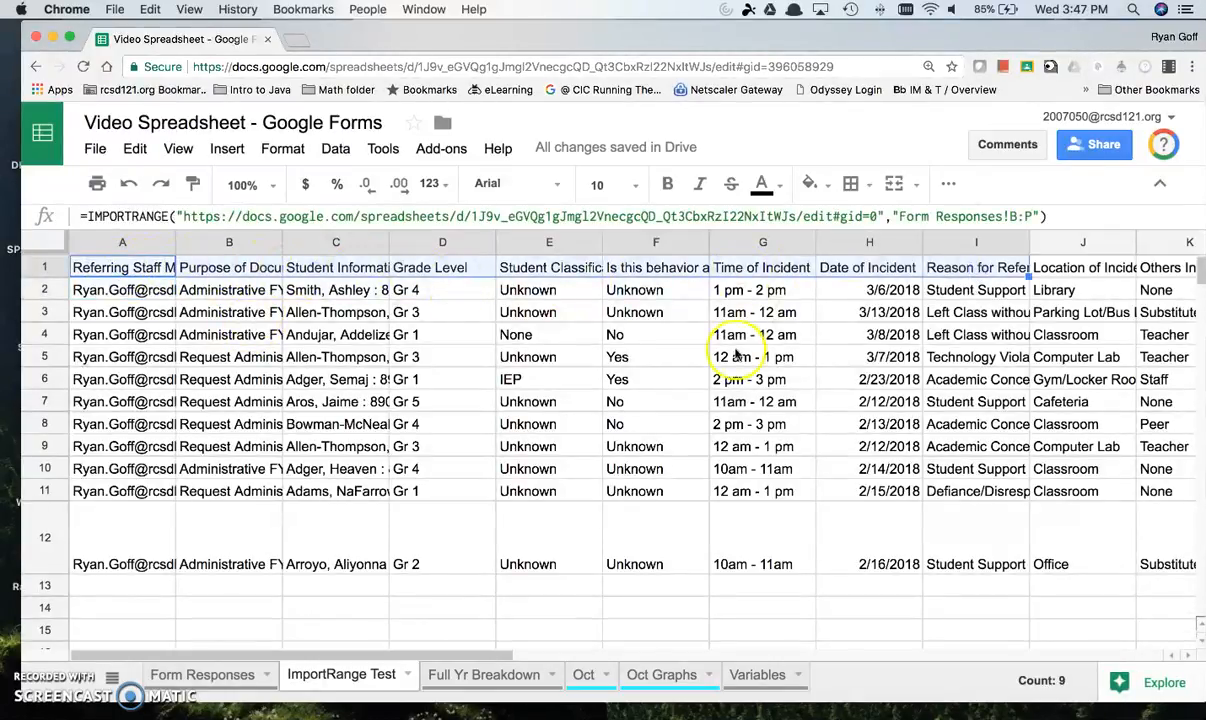
pyautogui.click(118, 290)
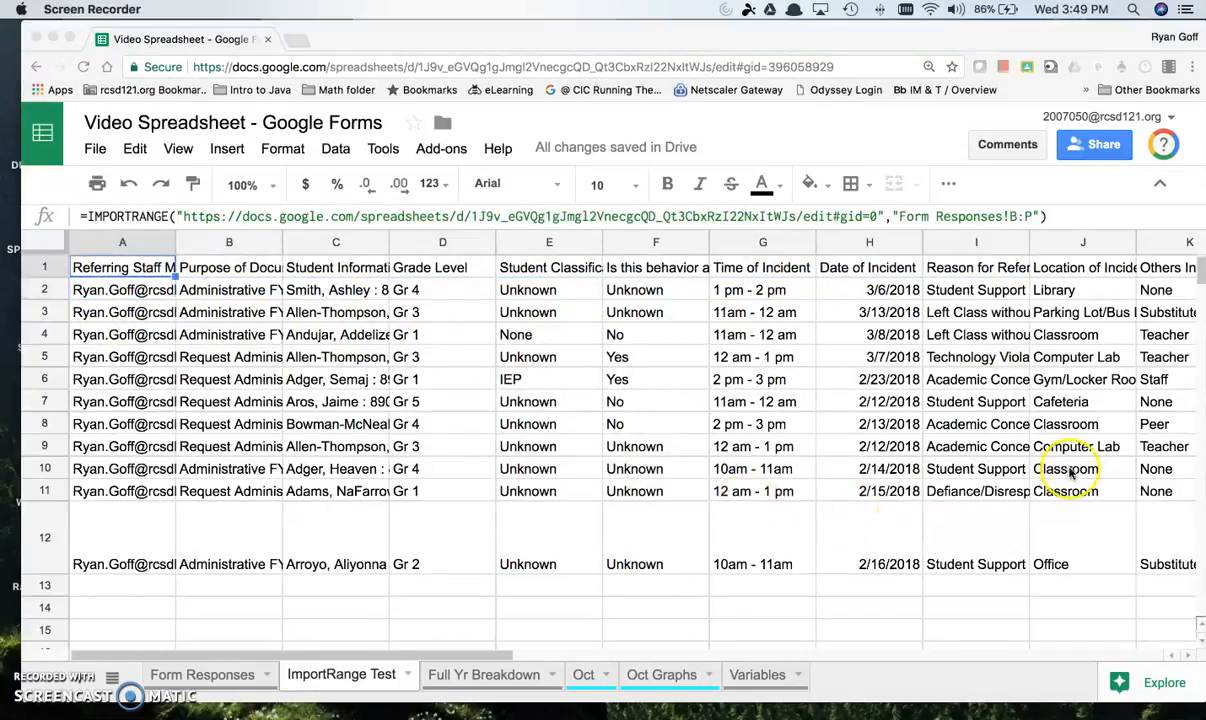
pyautogui.scroll(-2, 112, 632)
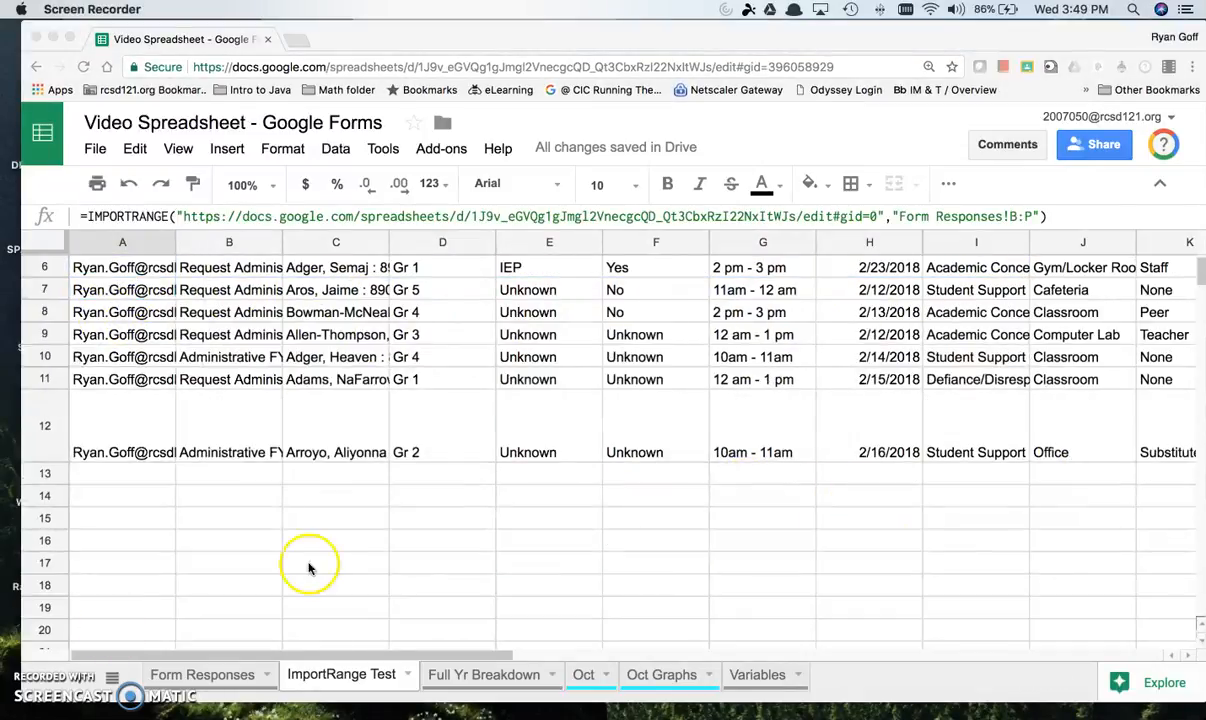
pyautogui.scroll(2, 425, 410)
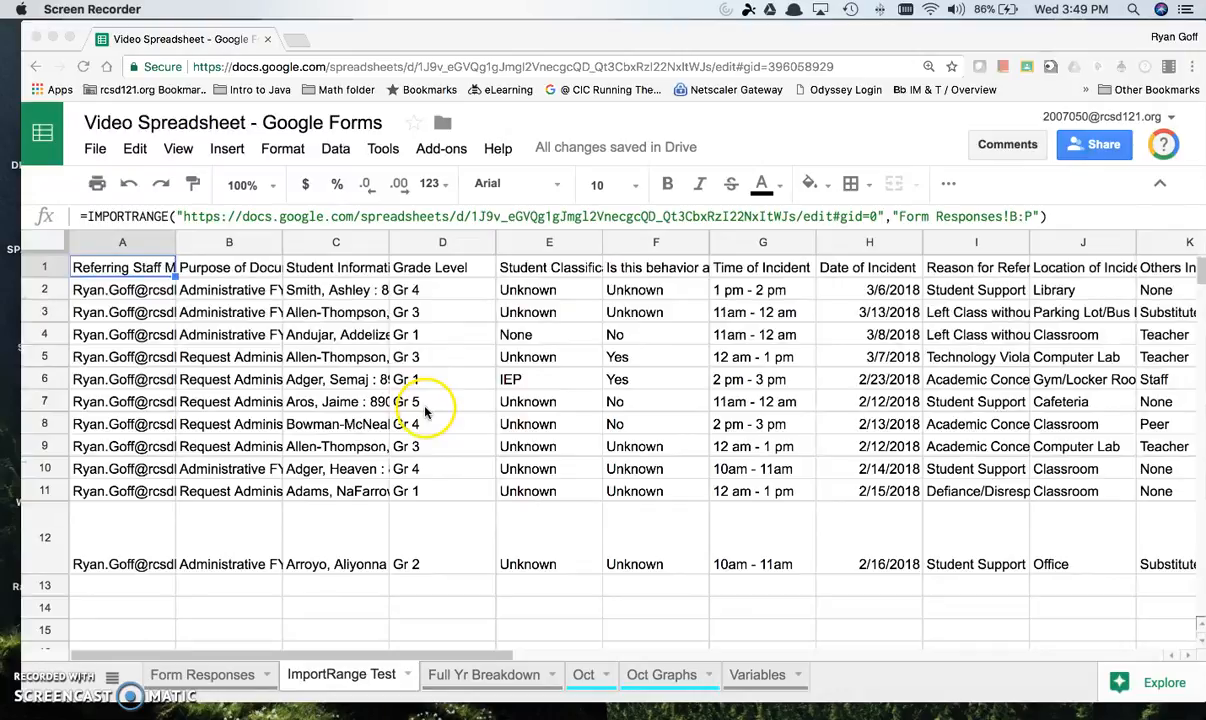
pyautogui.click(143, 216)
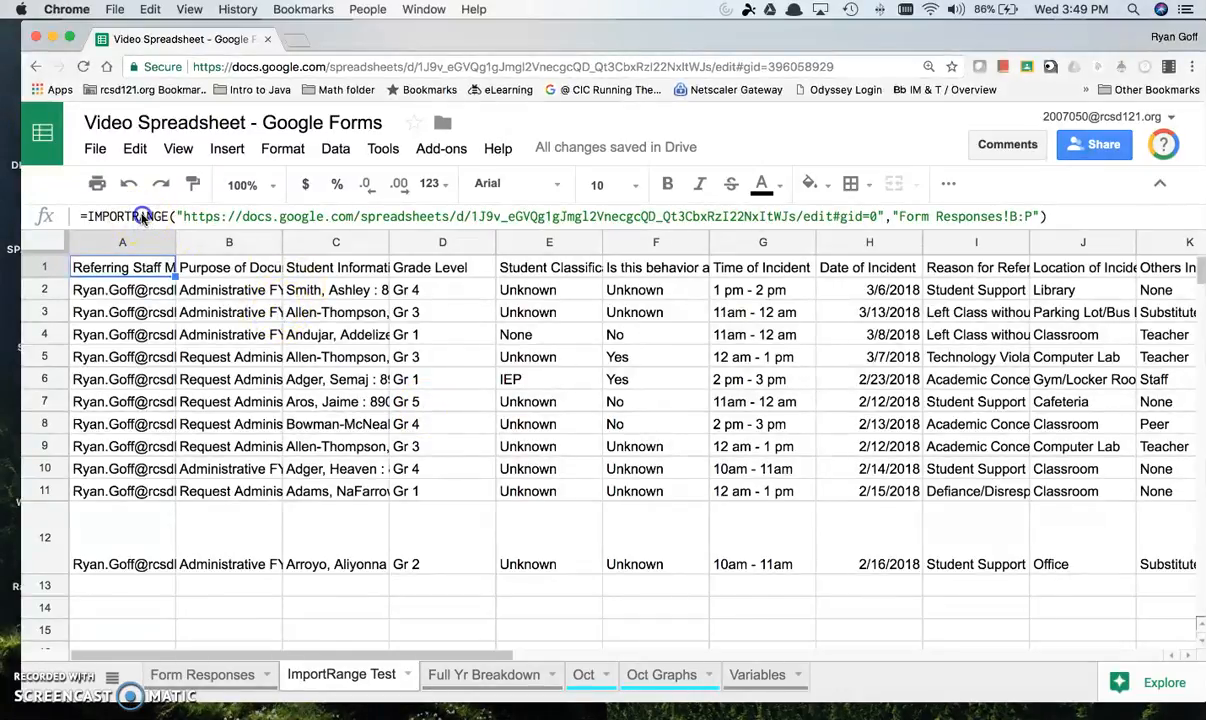
pyautogui.click(143, 216)
pyautogui.click(460, 675)
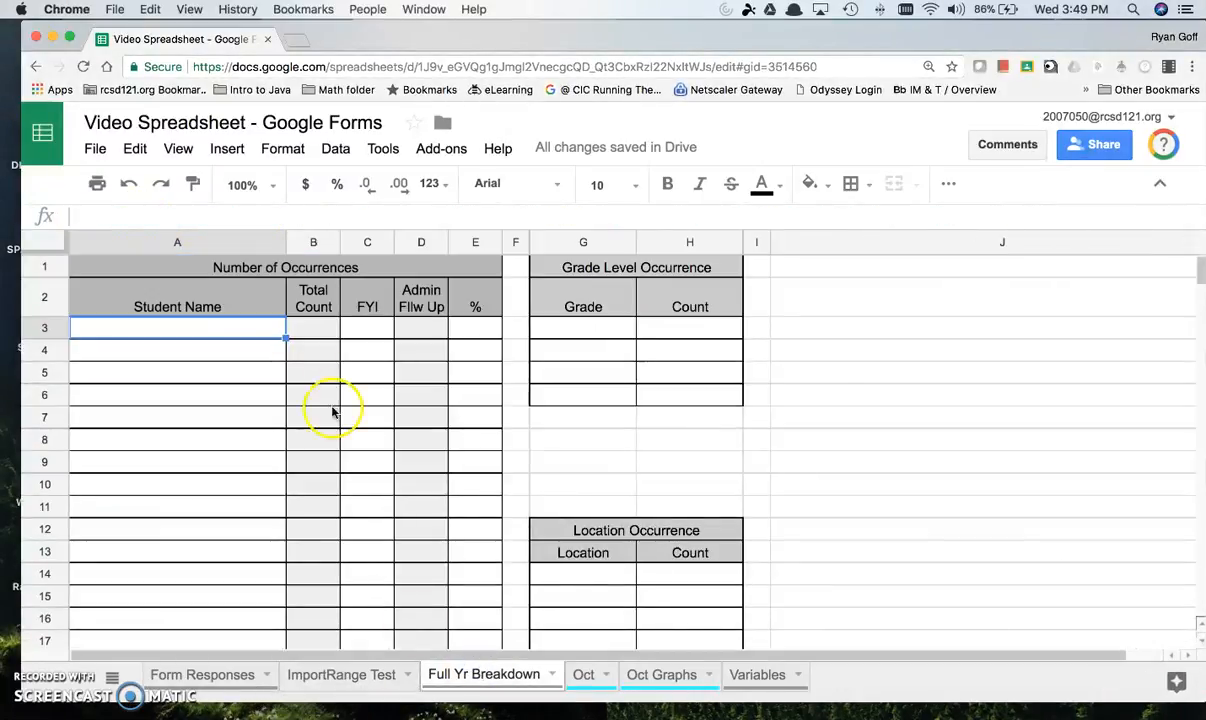
pyautogui.click(352, 672)
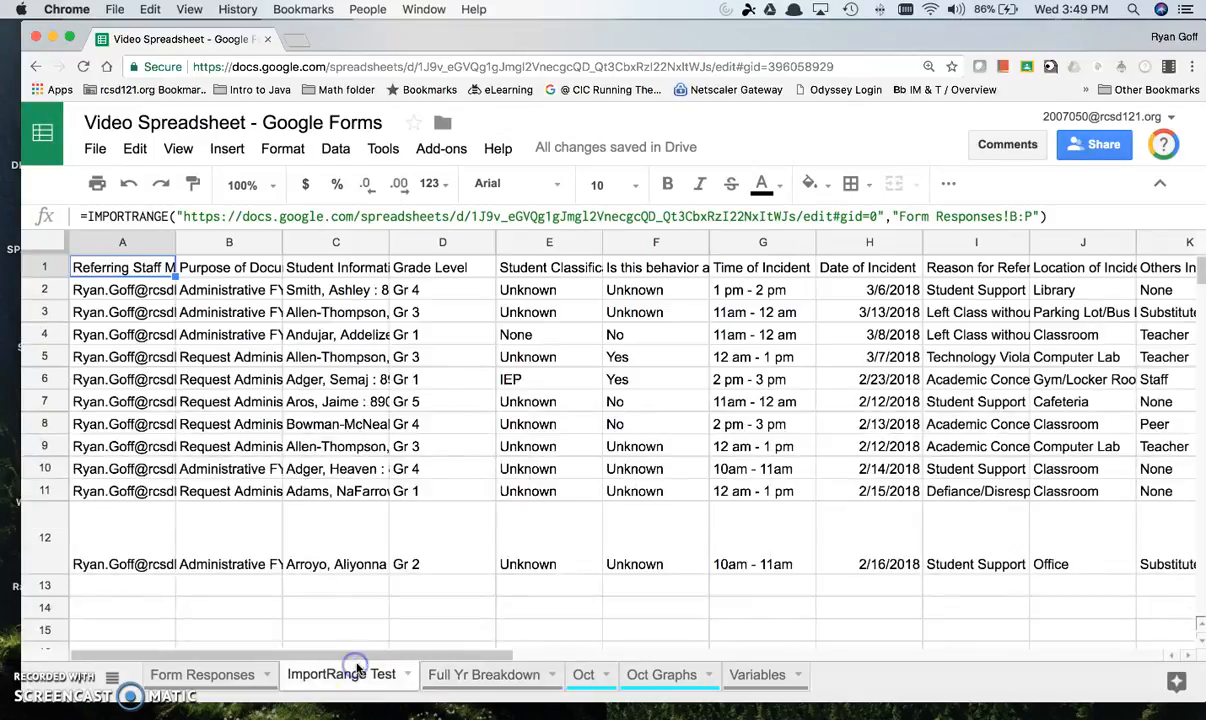
# Step: Copy the spreadsheet URL, including its quotation marks, from the IMPORTRANGE formula in A1
pyautogui.tripleClick(347, 214)
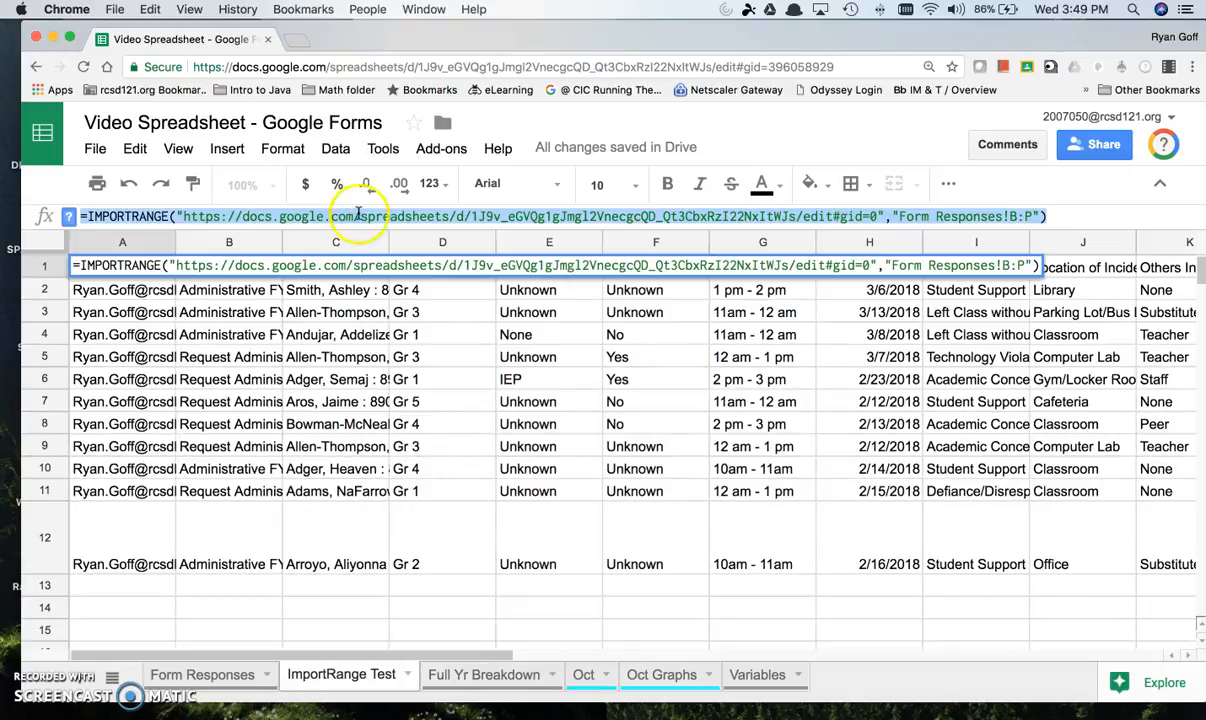
pyautogui.click(177, 216)
pyautogui.moveTo(177, 216); pyautogui.dragTo(886, 216)
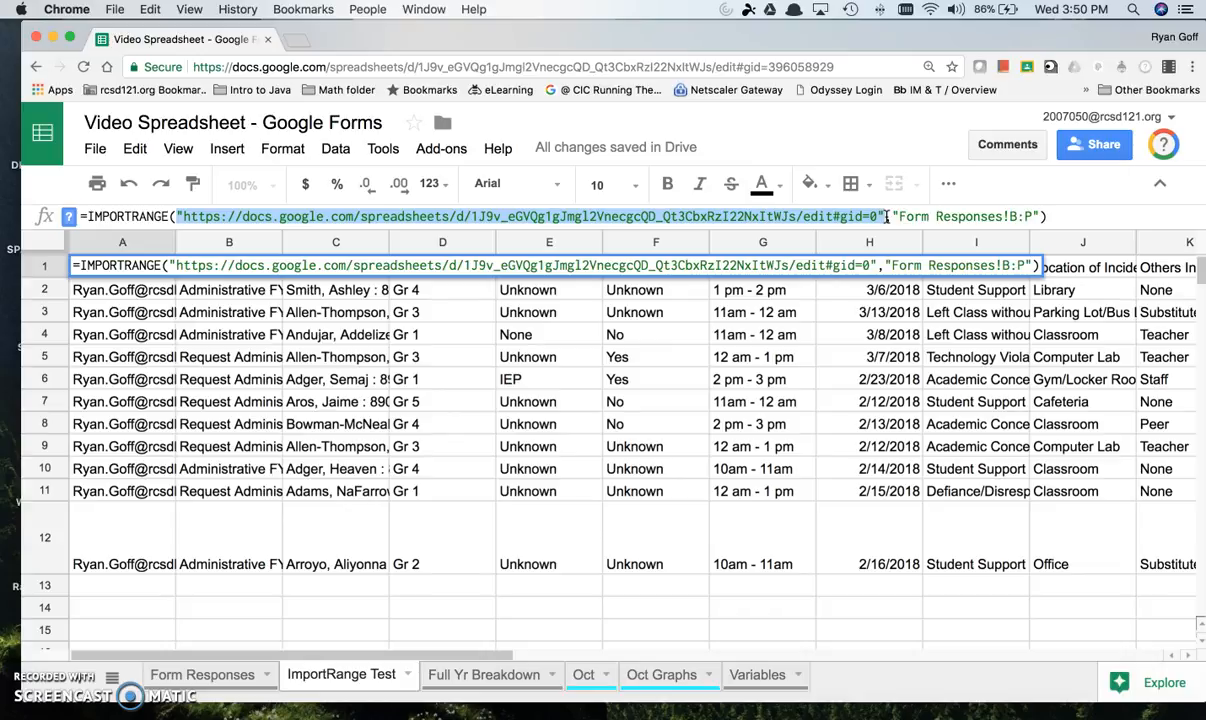
pyautogui.rightClick(850, 215)
pyautogui.click(762, 305)
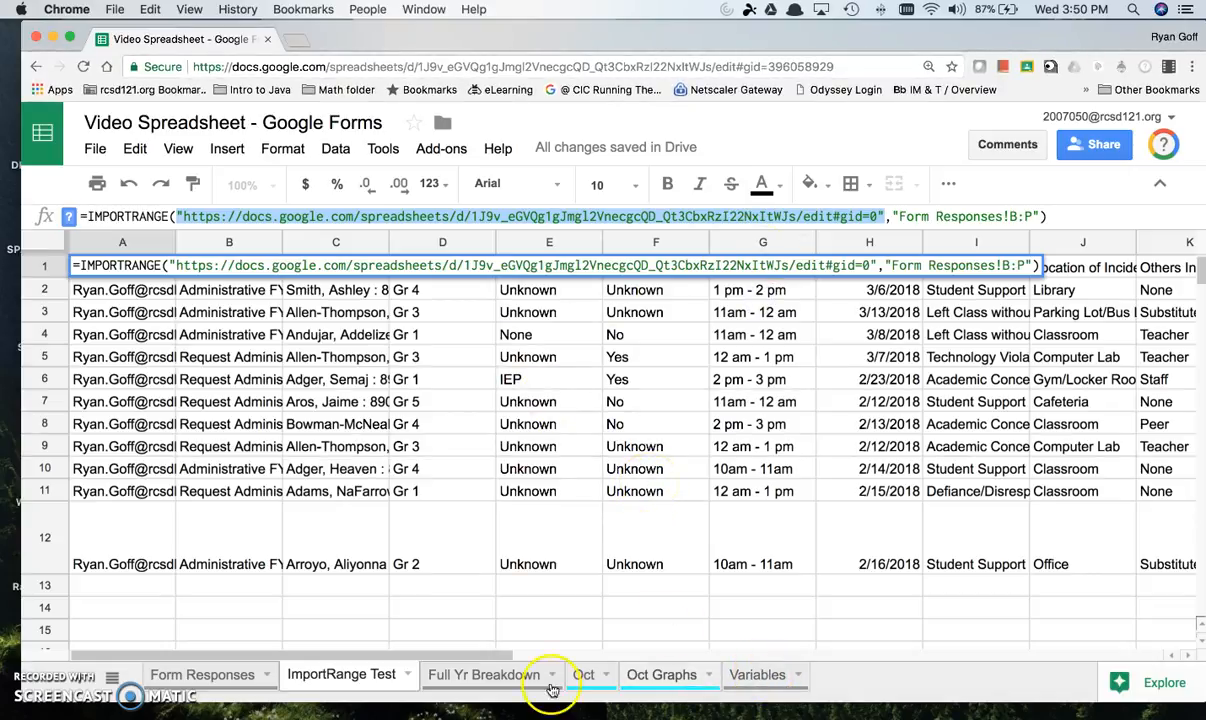
pyautogui.click(45, 688)
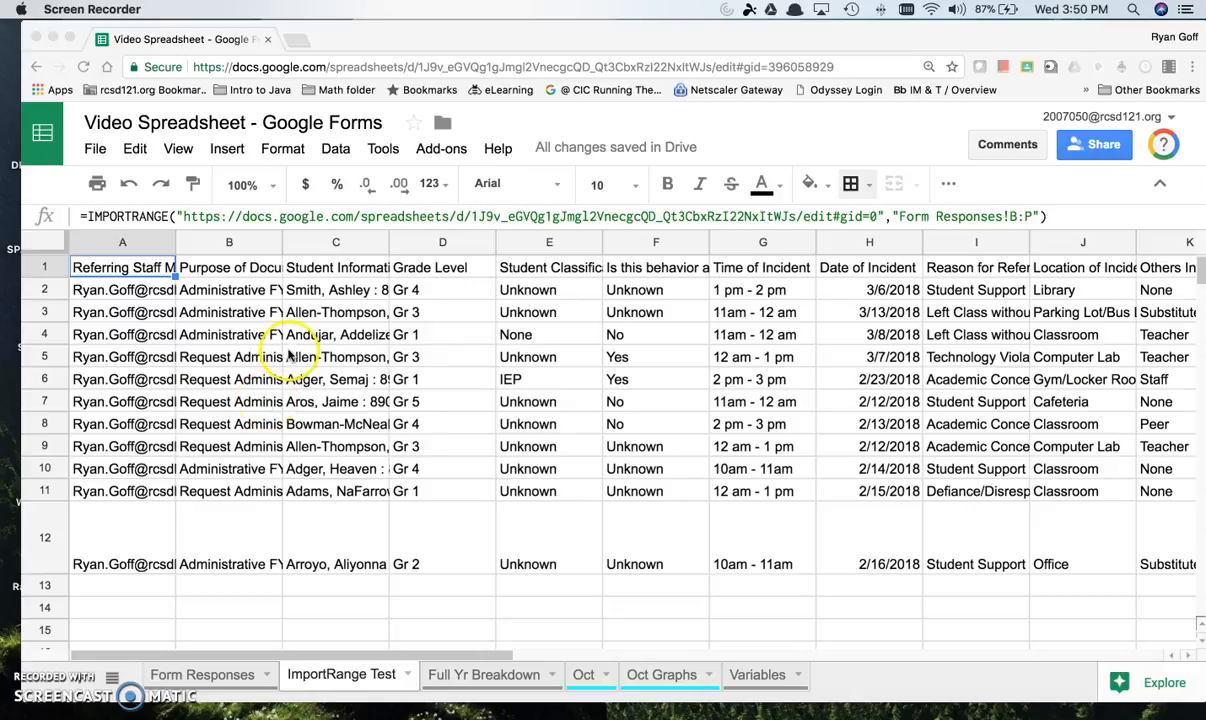
pyautogui.click(225, 218)
pyautogui.click(299, 220)
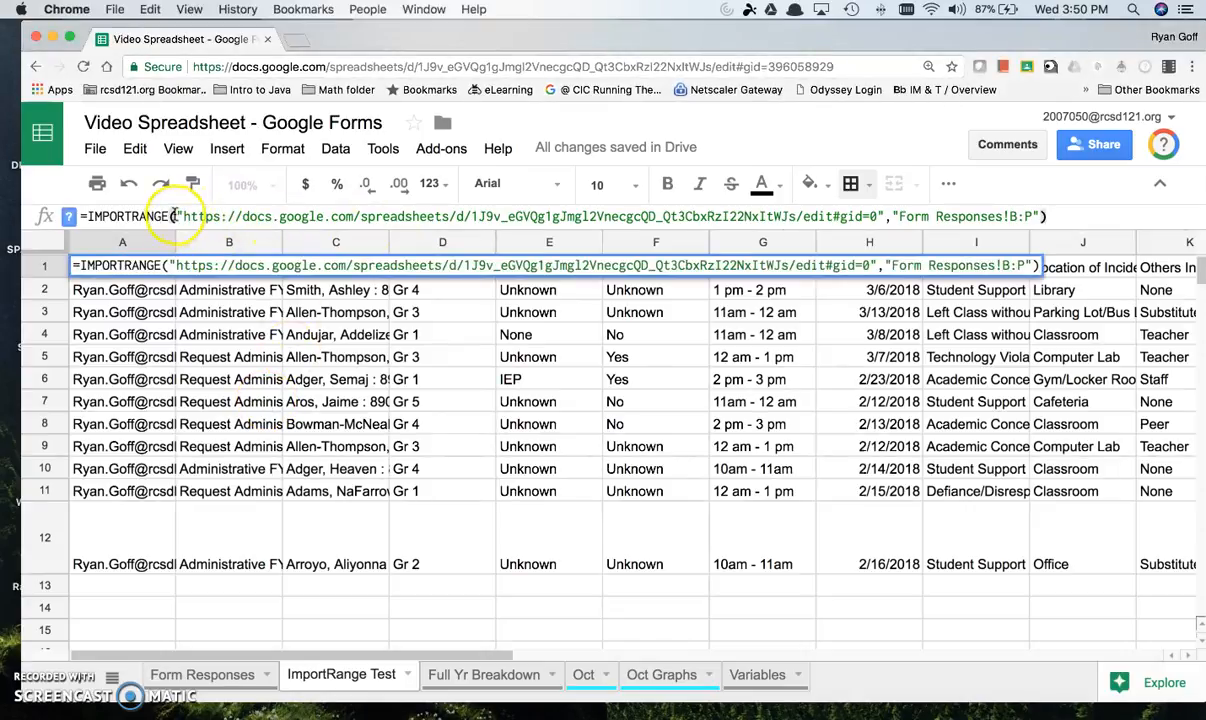
pyautogui.moveTo(186, 216); pyautogui.dragTo(884, 216)
# Step: Paste the quoted URL into B2 beside Current URL on the Variables sheet and fit column B to its contents
pyautogui.click(740, 674)
pyautogui.click(532, 524)
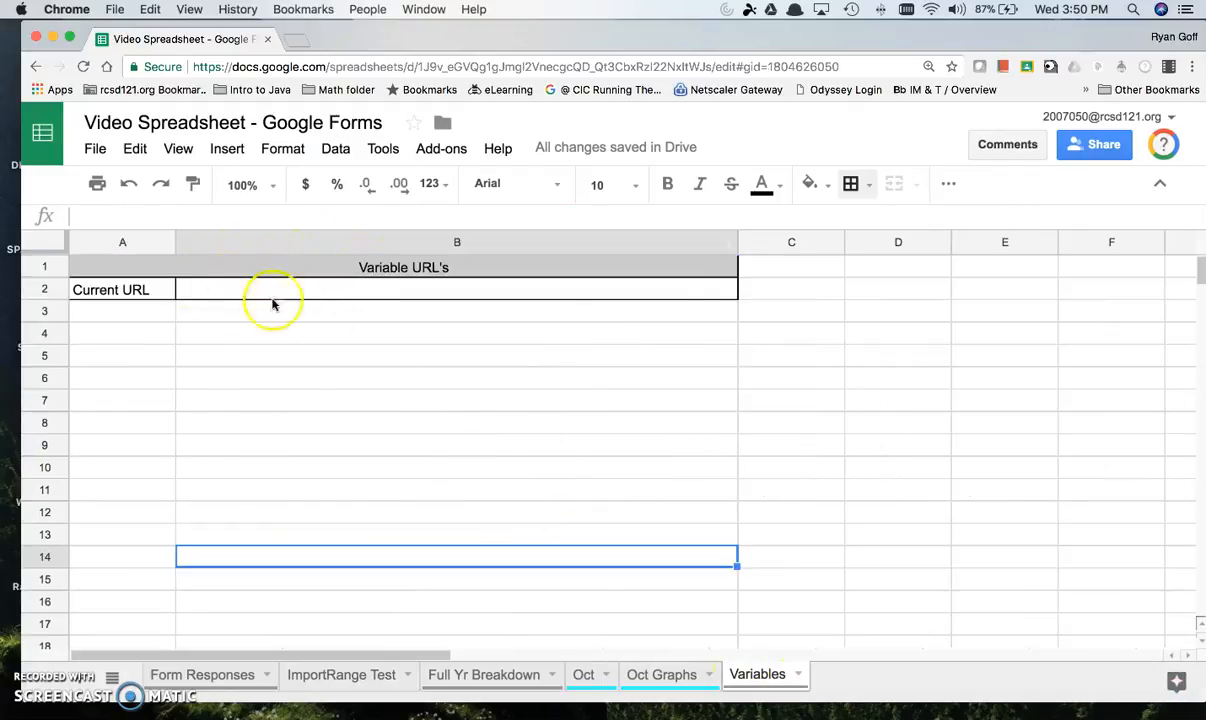
pyautogui.click(315, 290)
pyautogui.rightClick(315, 290)
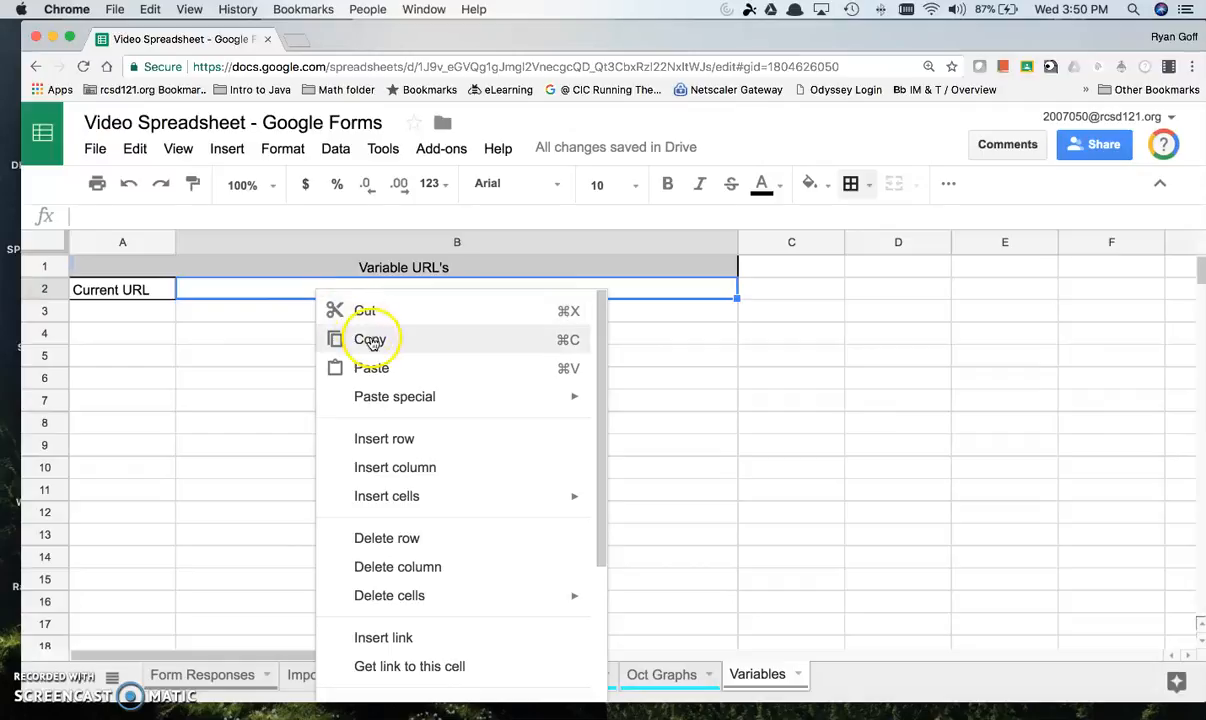
pyautogui.click(371, 368)
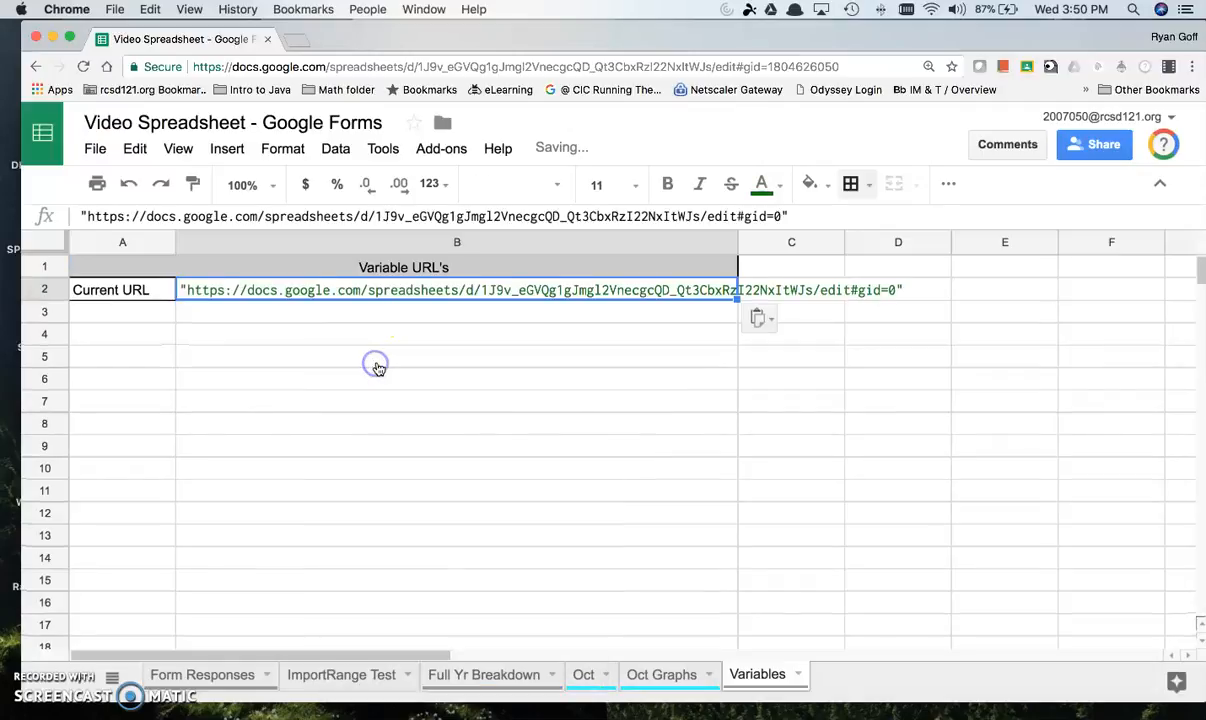
pyautogui.doubleClick(740, 245)
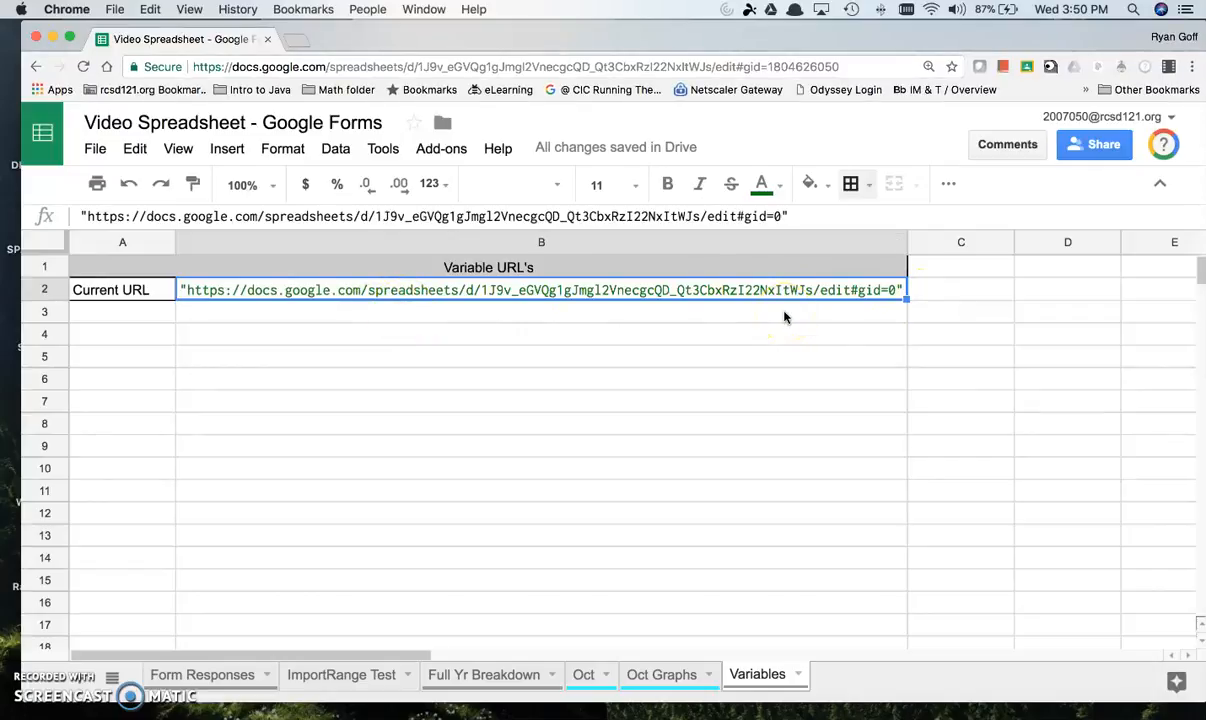
pyautogui.hscroll(8, 785, 317)
pyautogui.scroll(-1, 785, 317)
pyautogui.hscroll(-8, 479, 371)
pyautogui.scroll(1, 479, 371)
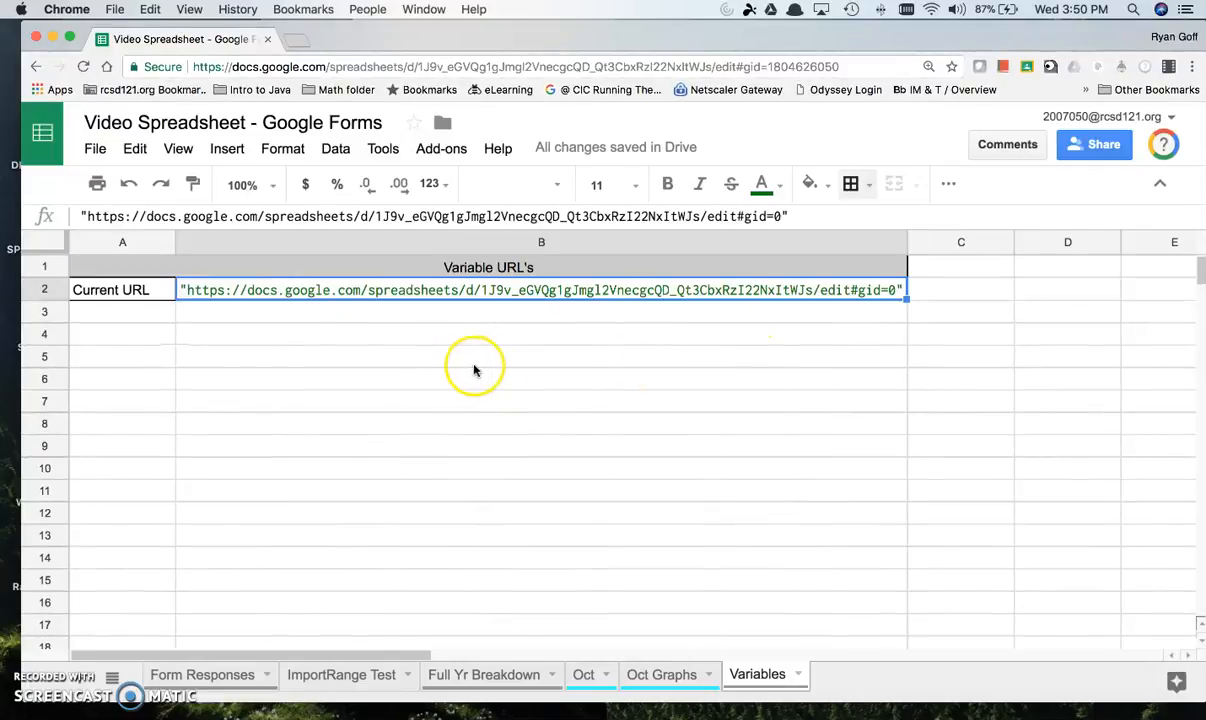
# Step: Enter the labels Original URL in A3 and S Service URL in A4 of the Variables sheet
pyautogui.click(140, 315)
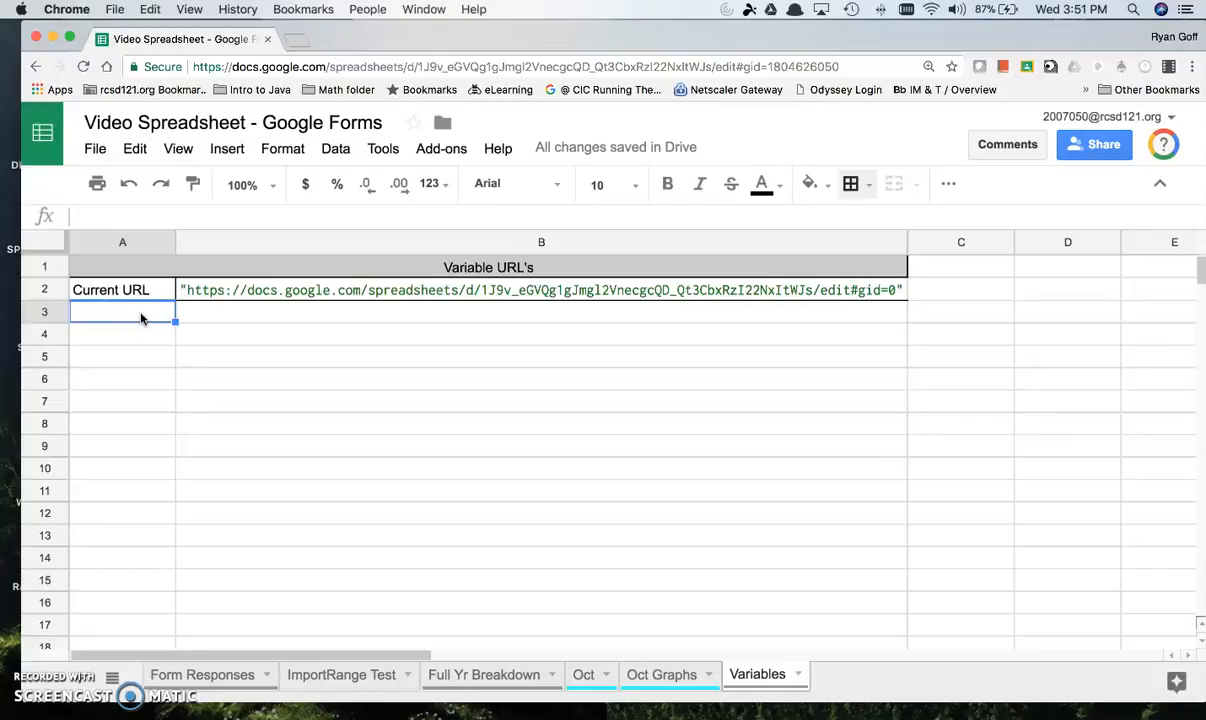
pyautogui.write('Original URL')
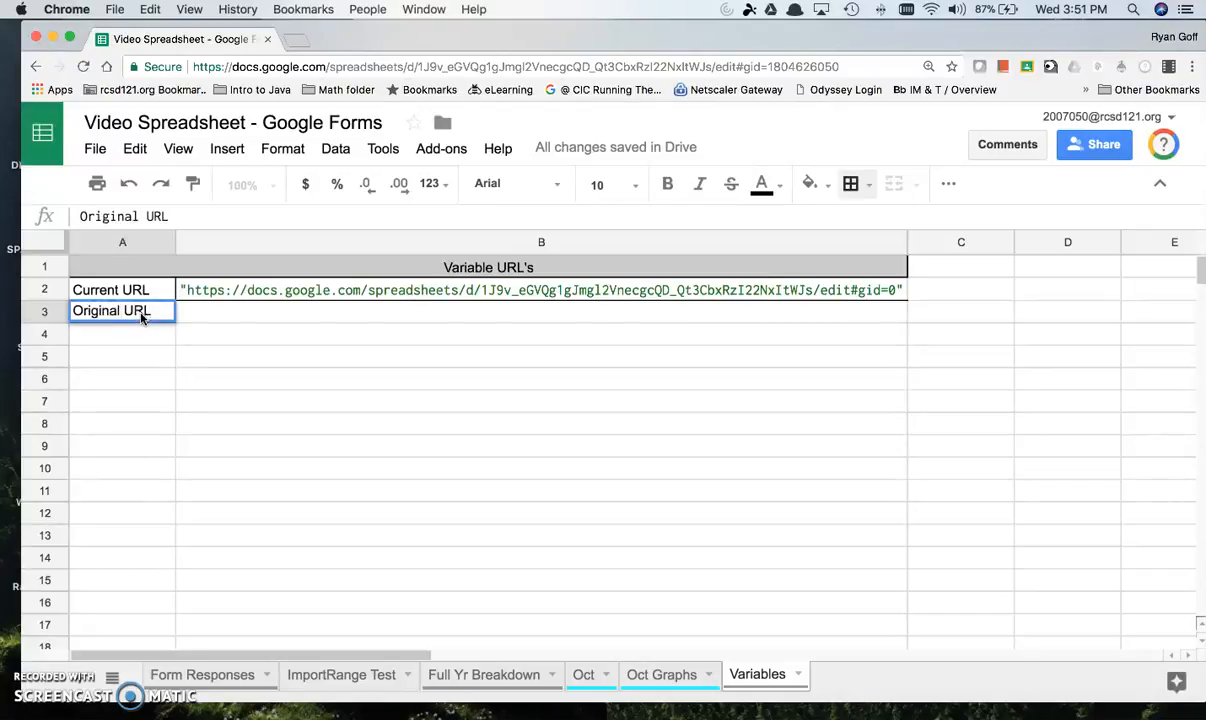
pyautogui.press('Return')
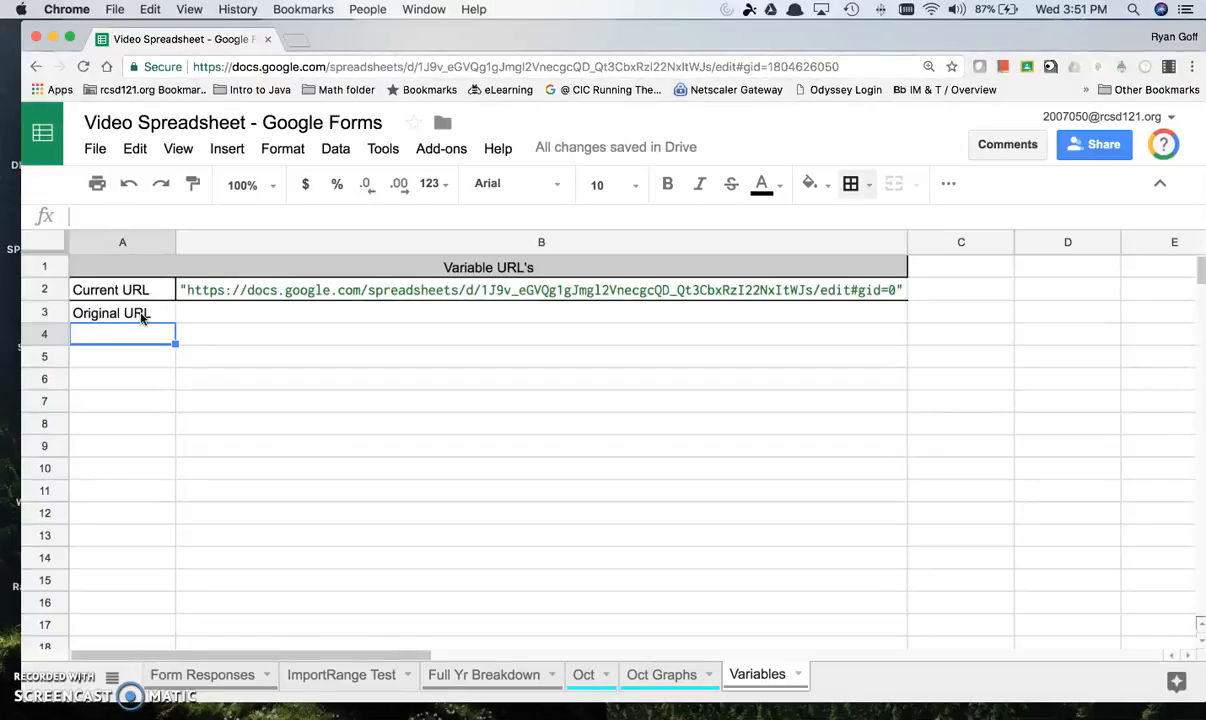
pyautogui.write('S Service URL')
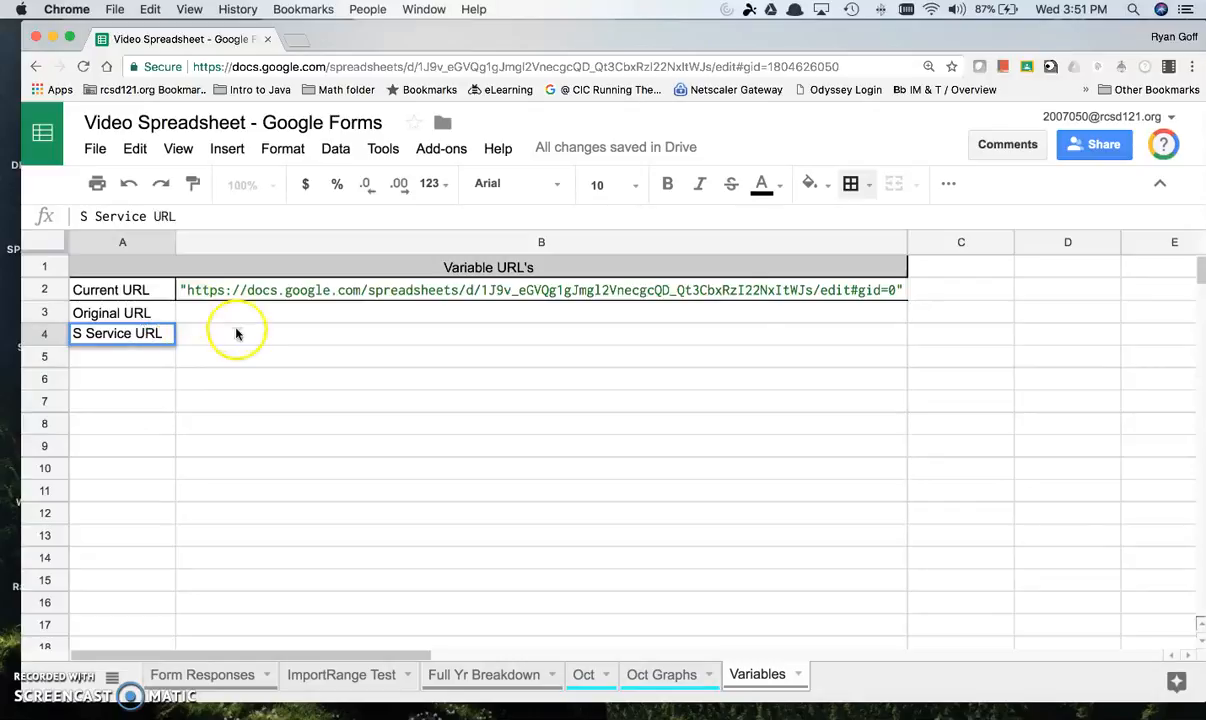
# Step: Apply all borders to the range A3:B4 on the Variables sheet
pyautogui.moveTo(153, 313); pyautogui.dragTo(768, 318)
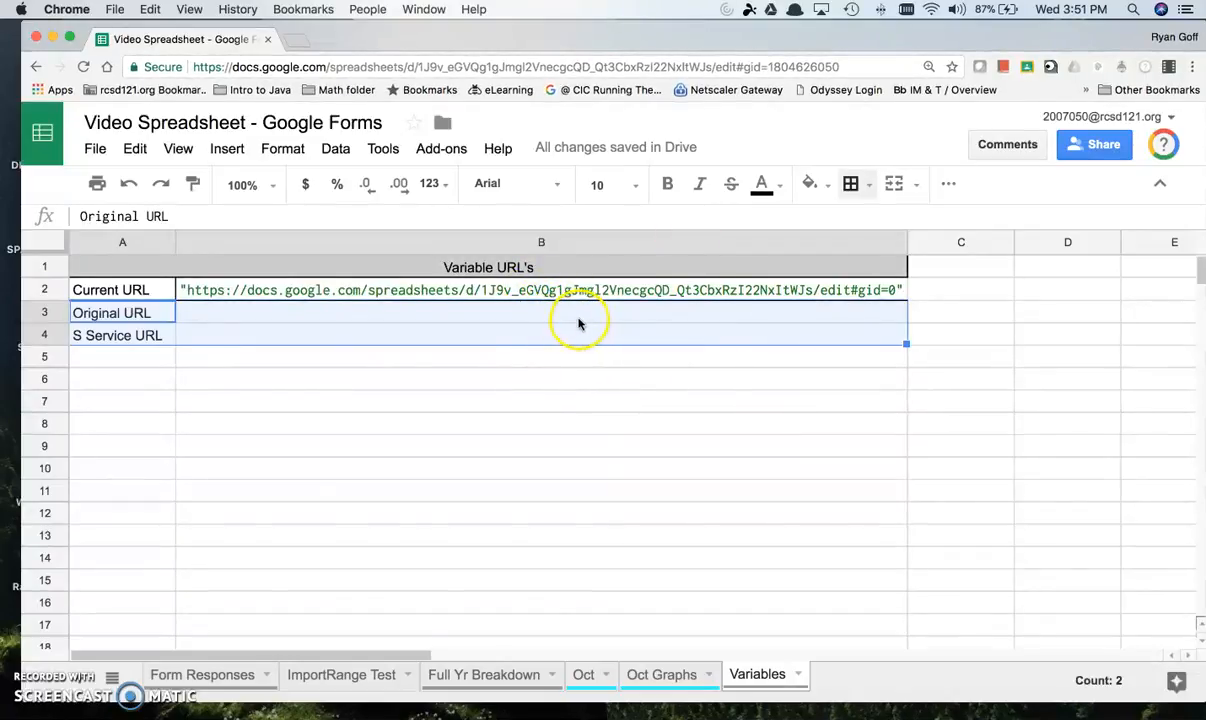
pyautogui.click(850, 183)
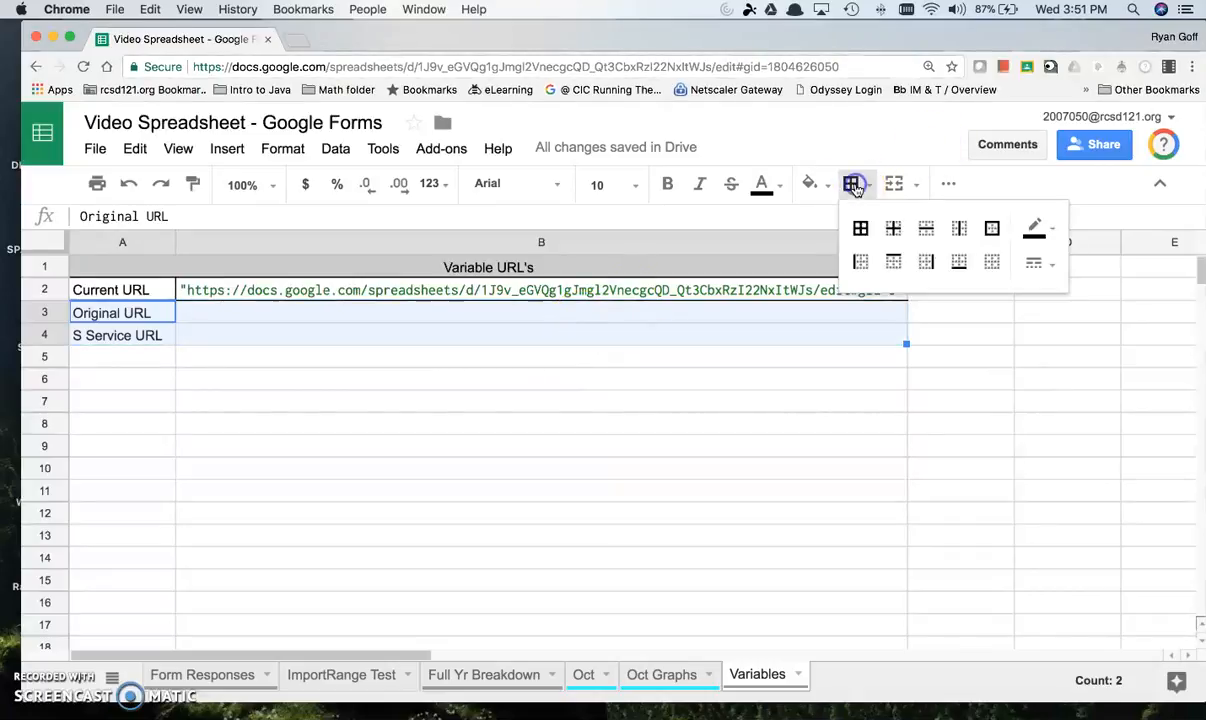
pyautogui.click(860, 228)
pyautogui.click(695, 380)
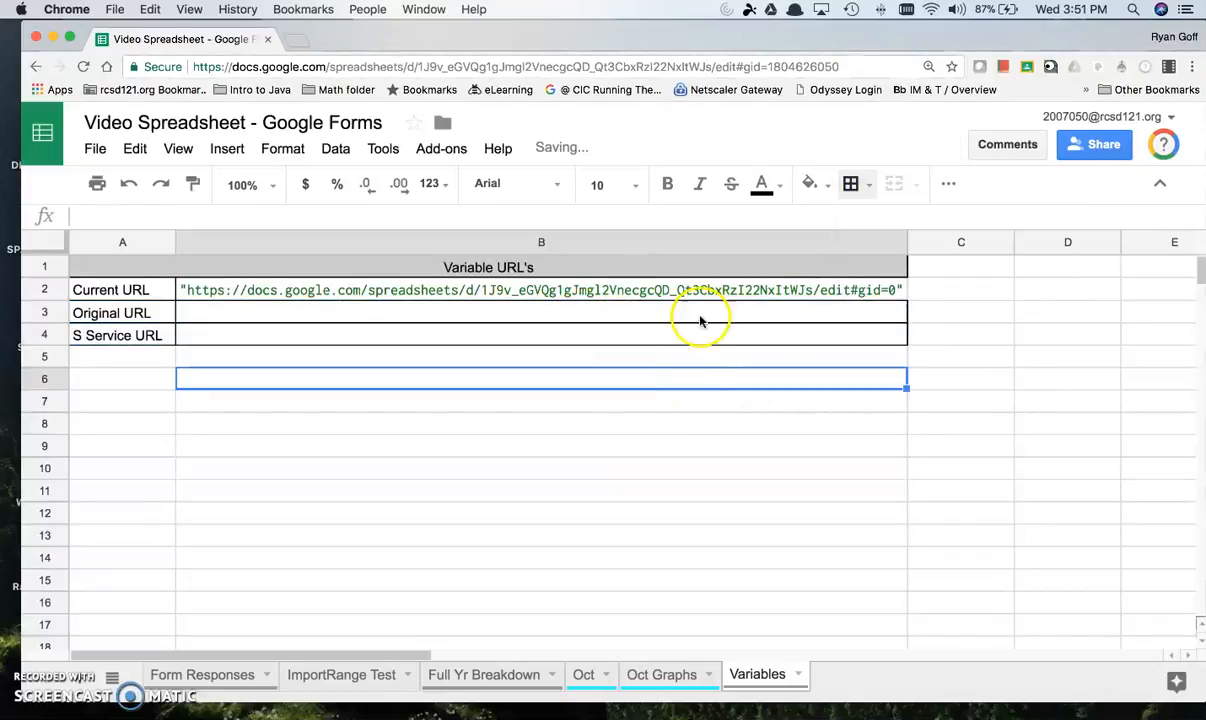
# Step: Replace the quoted URL in the IMPORTRANGE formula in A1 of ImportRange Test with a reference to Variables!B2 and commit it
pyautogui.click(708, 291)
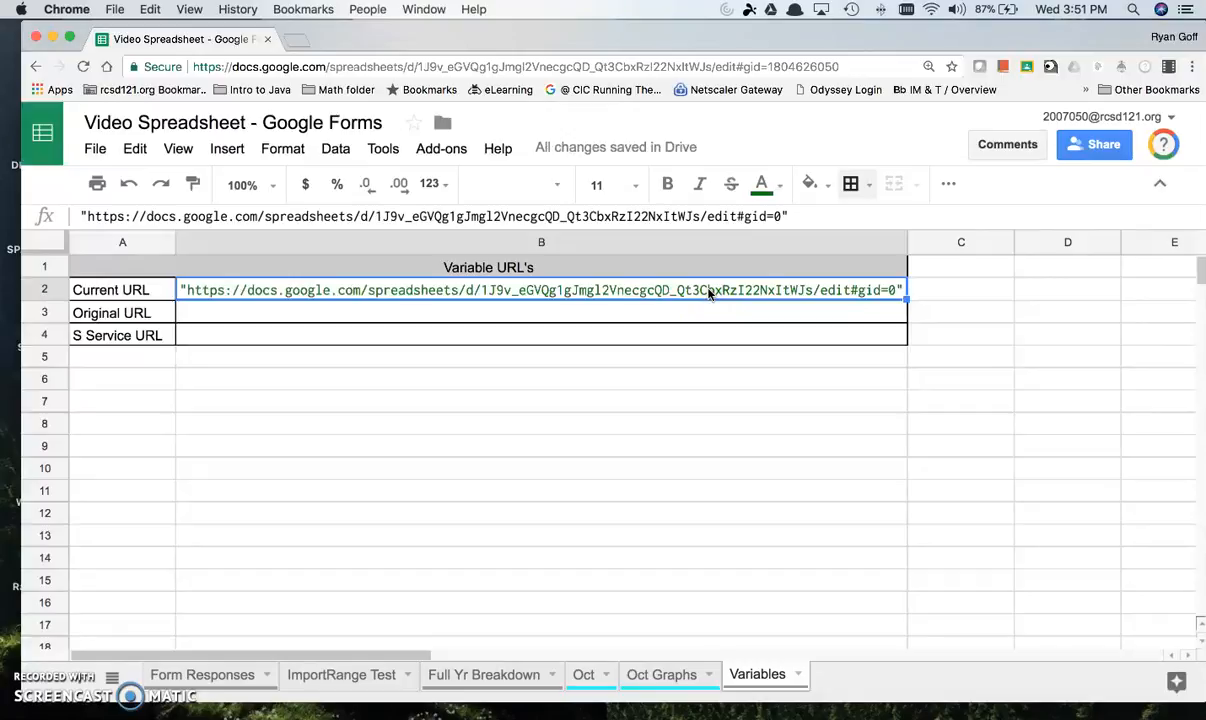
pyautogui.click(338, 672)
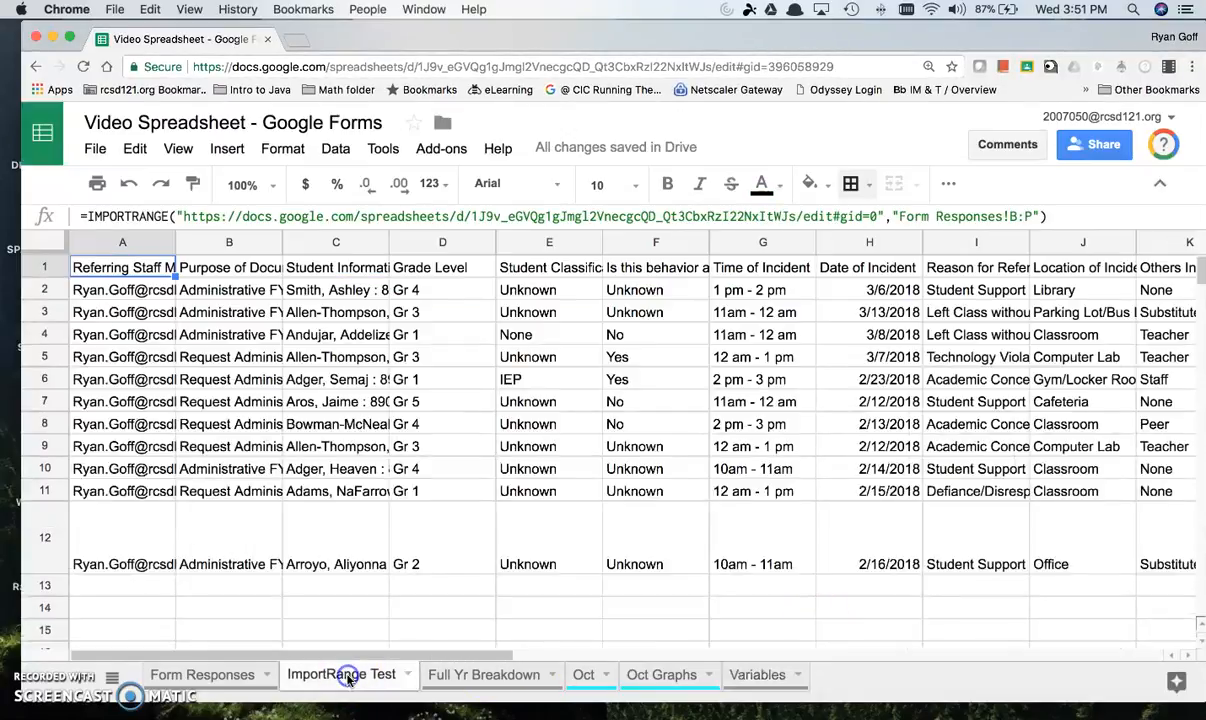
pyautogui.click(199, 216)
pyautogui.moveTo(199, 216); pyautogui.dragTo(893, 217)
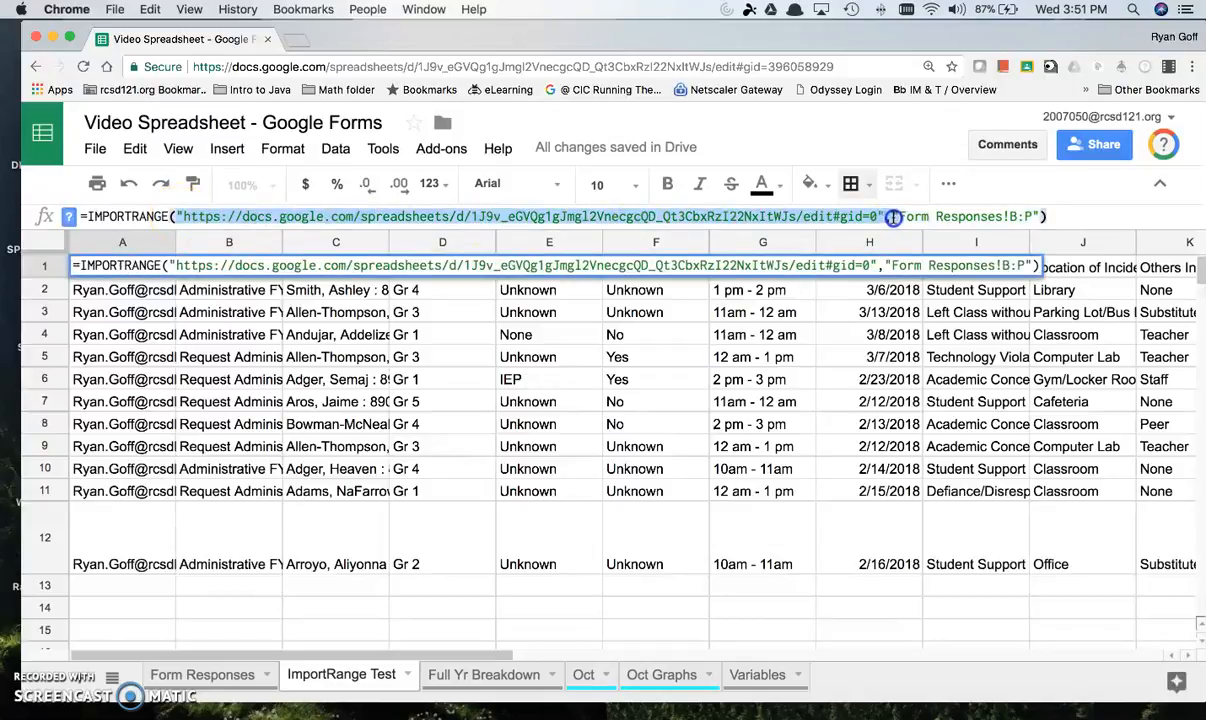
pyautogui.press('BackSpace')
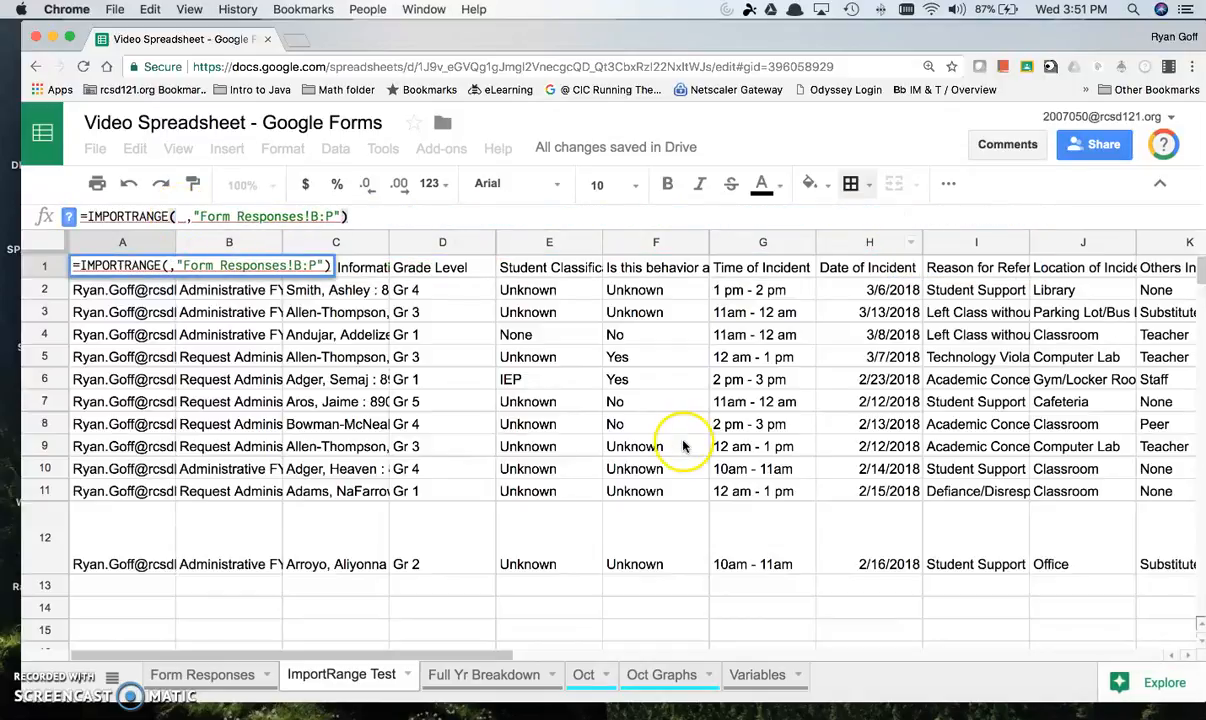
pyautogui.click(757, 676)
pyautogui.click(650, 289)
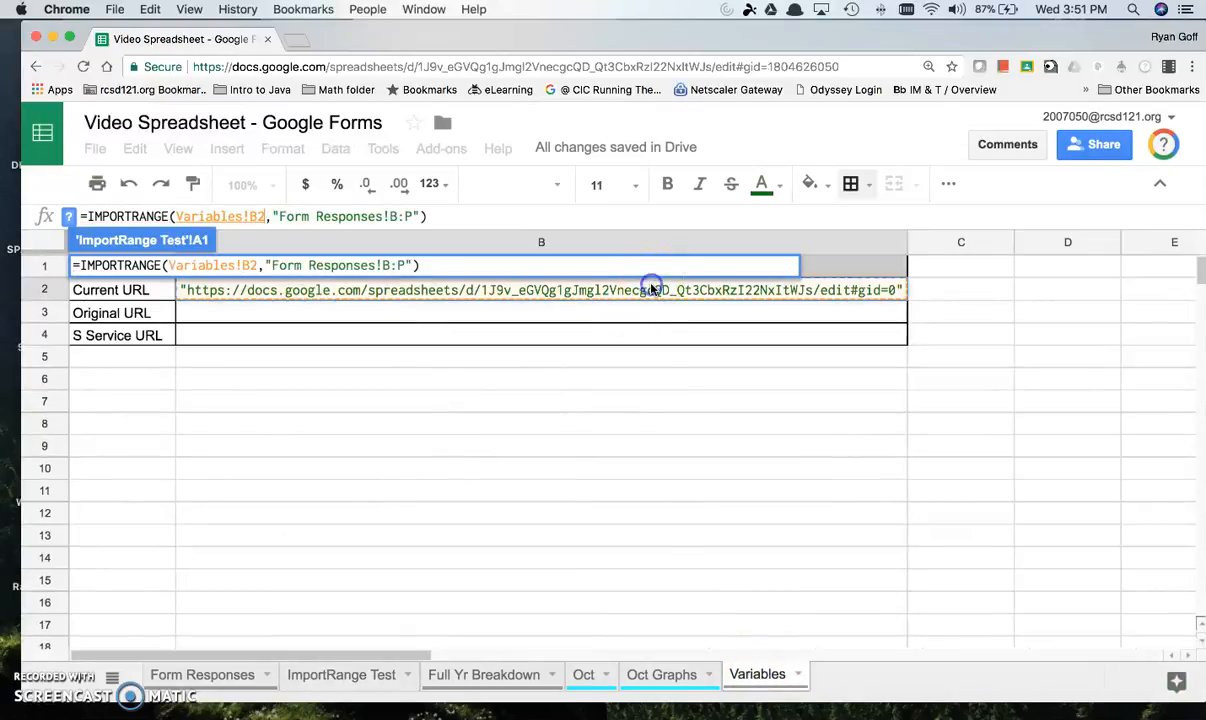
pyautogui.click(243, 216)
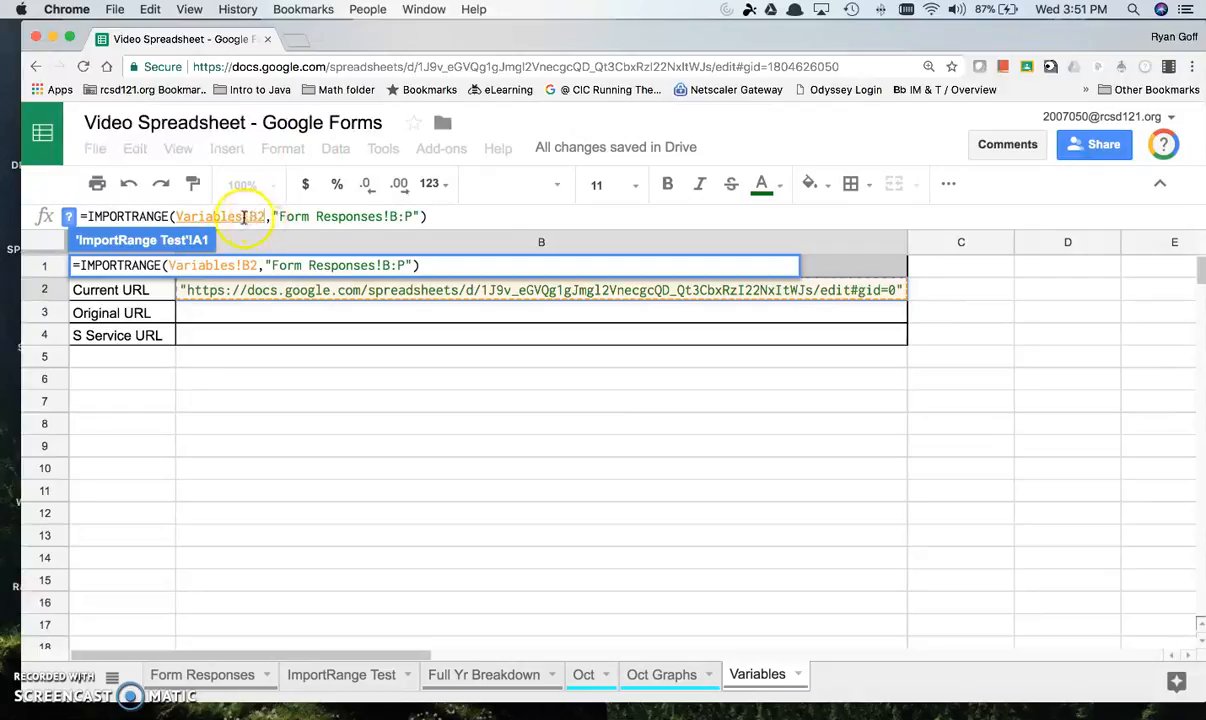
pyautogui.moveTo(177, 216); pyautogui.dragTo(242, 216)
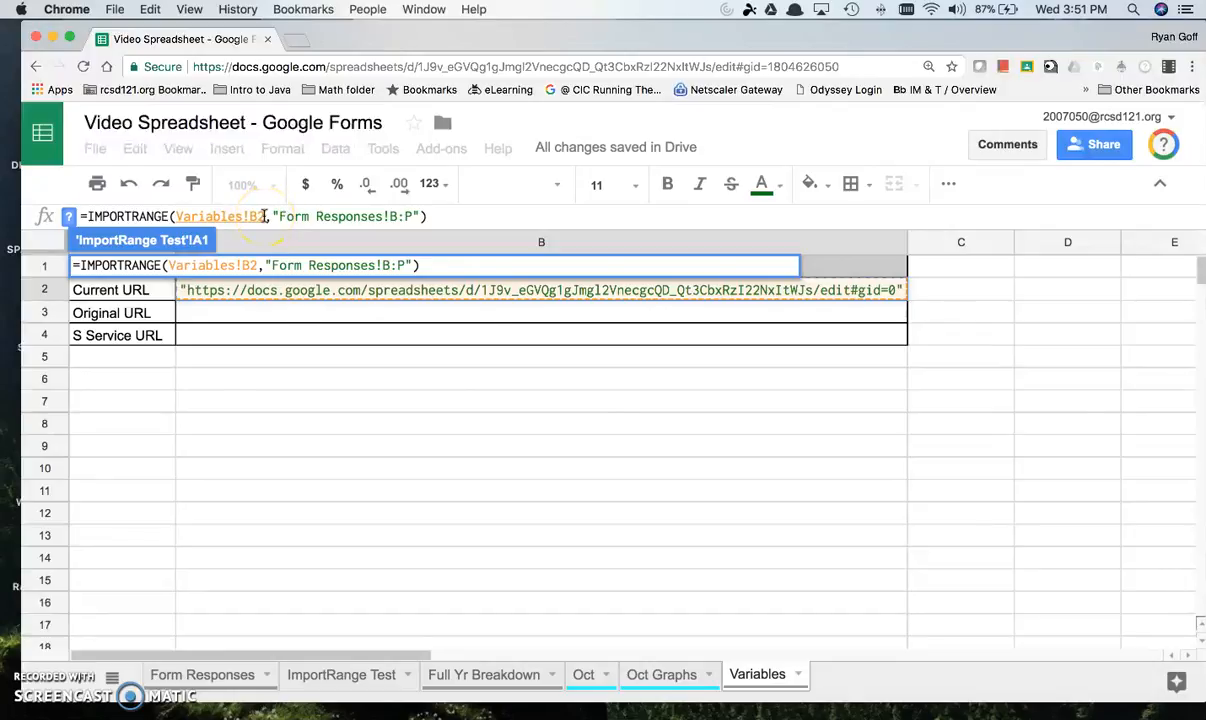
pyautogui.press('Return')
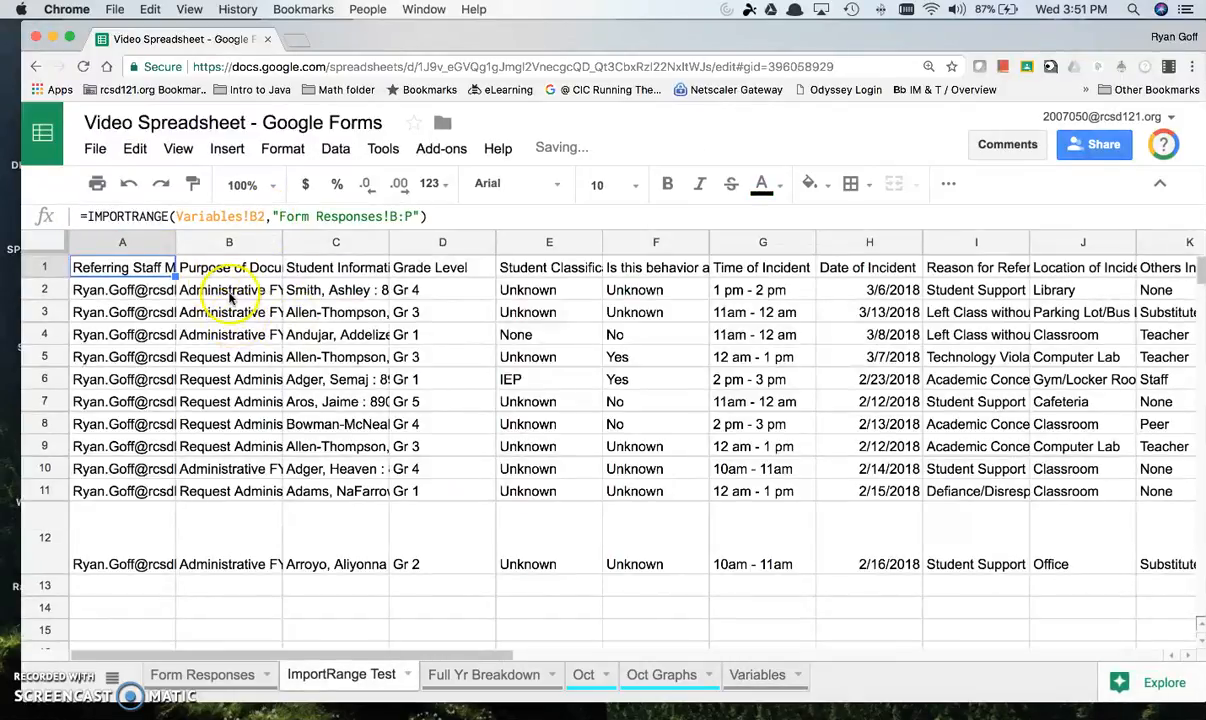
# Step: Copy the entire IMPORTRANGE formula from A1 of the ImportRange Test sheet
pyautogui.moveTo(487, 216); pyautogui.dragTo(95, 216)
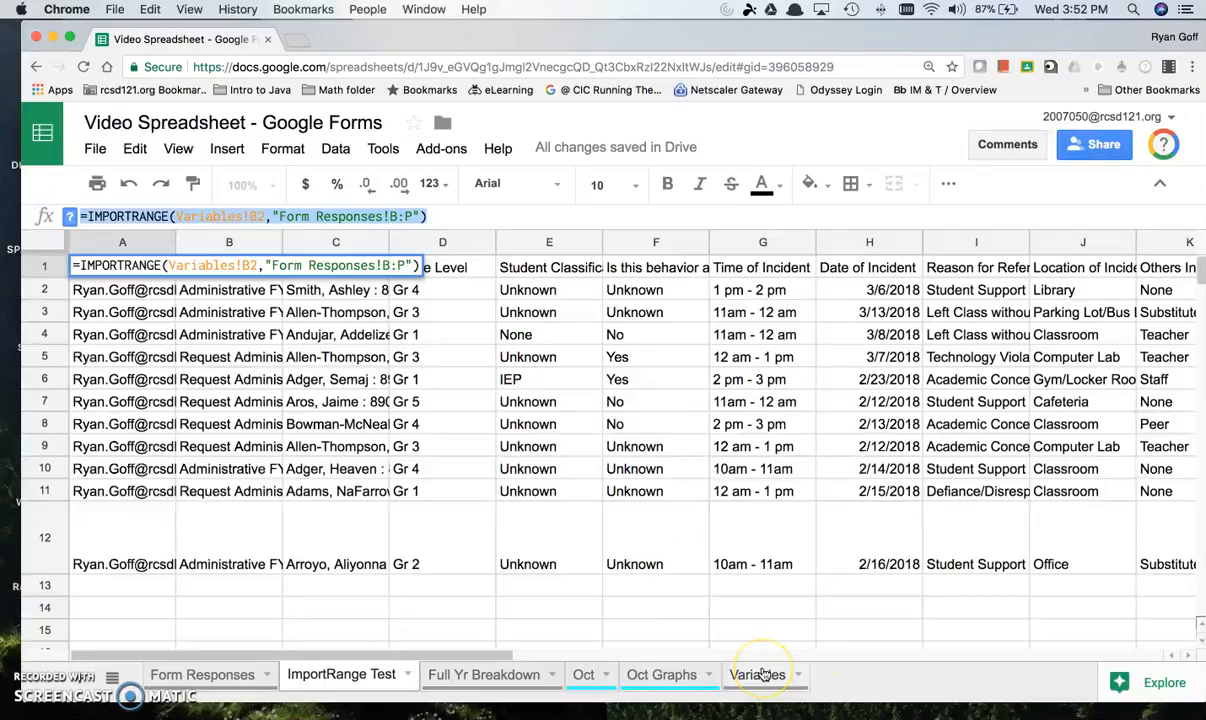
pyautogui.click(511, 676)
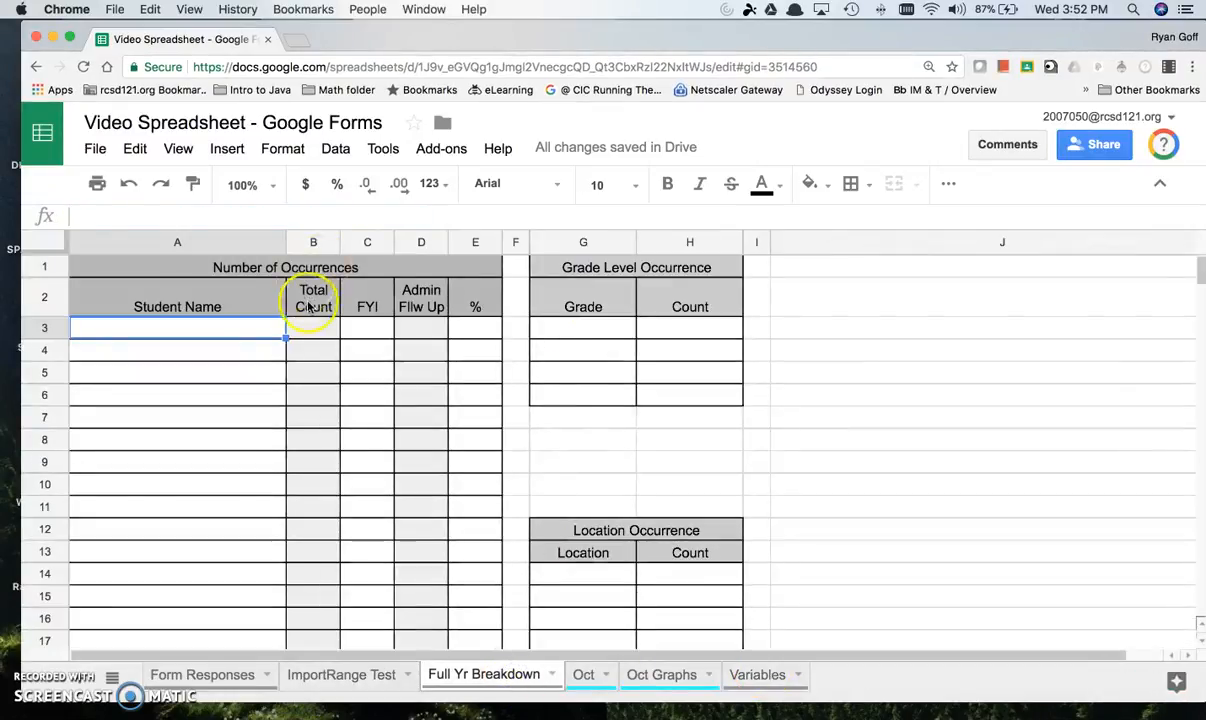
pyautogui.click(360, 678)
pyautogui.click(310, 216)
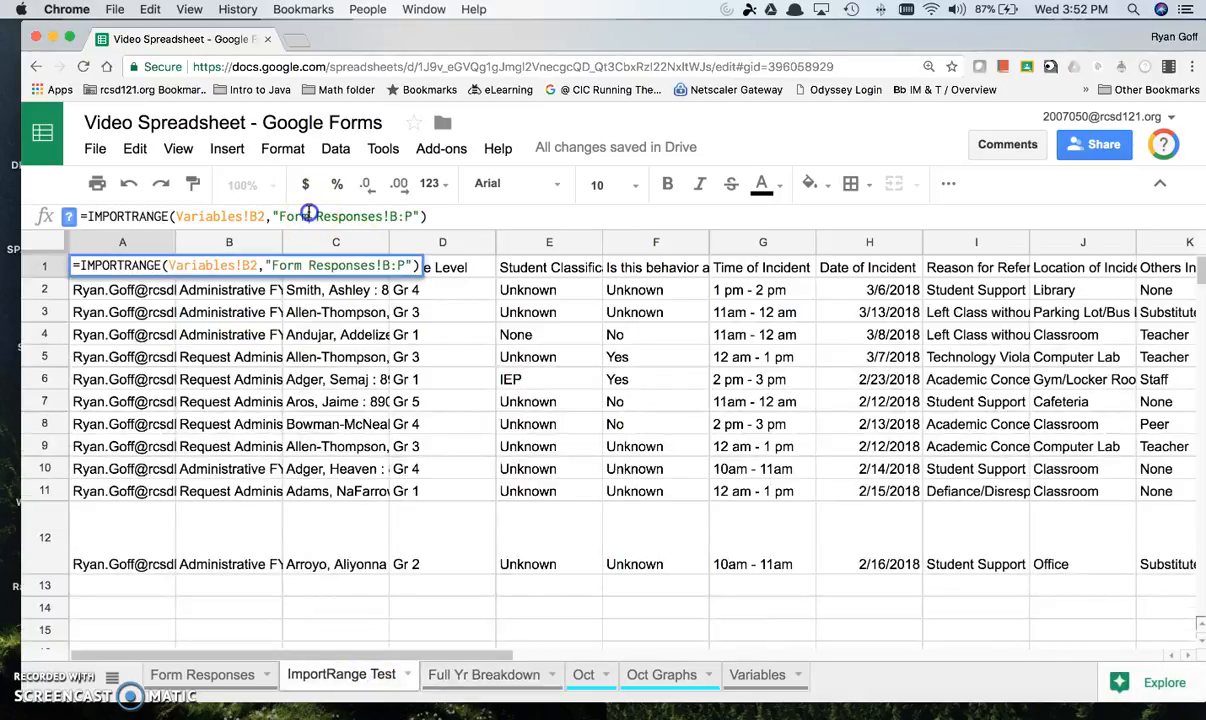
pyautogui.press('super+a')
pyautogui.rightClick(310, 213)
pyautogui.click(345, 304)
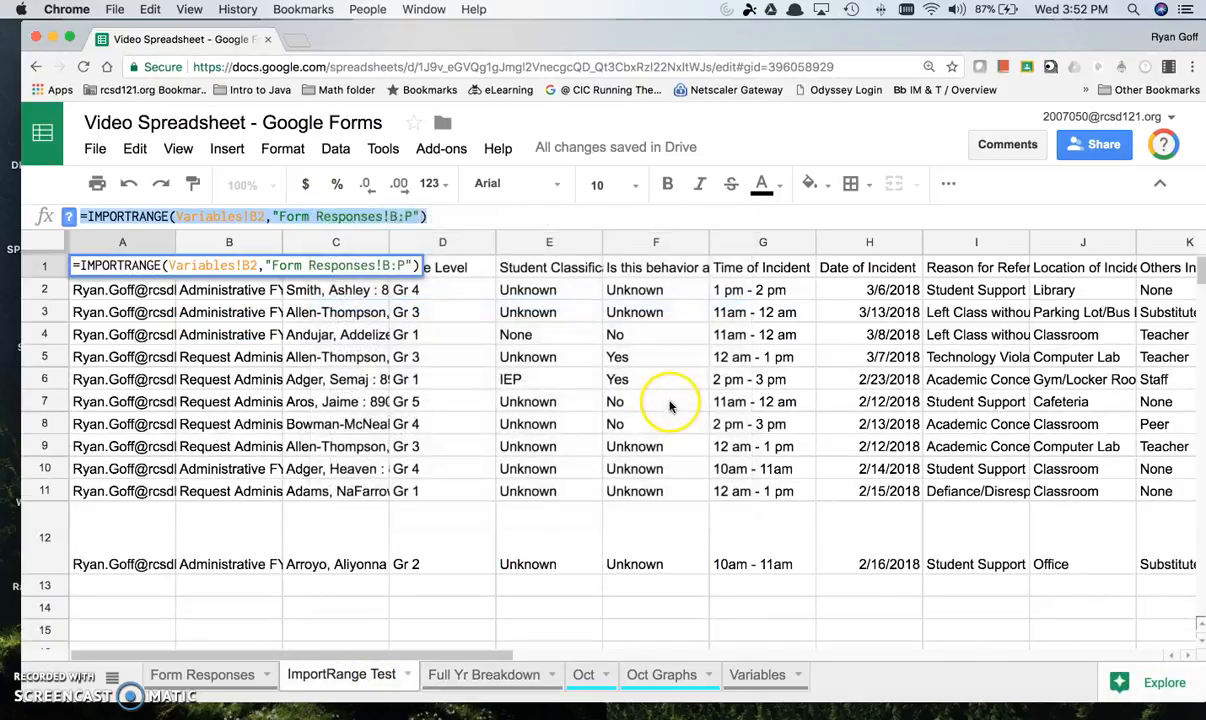
# Step: Paste the copied IMPORTRANGE formula into A3 of the Full Yr Breakdown sheet
pyautogui.click(528, 678)
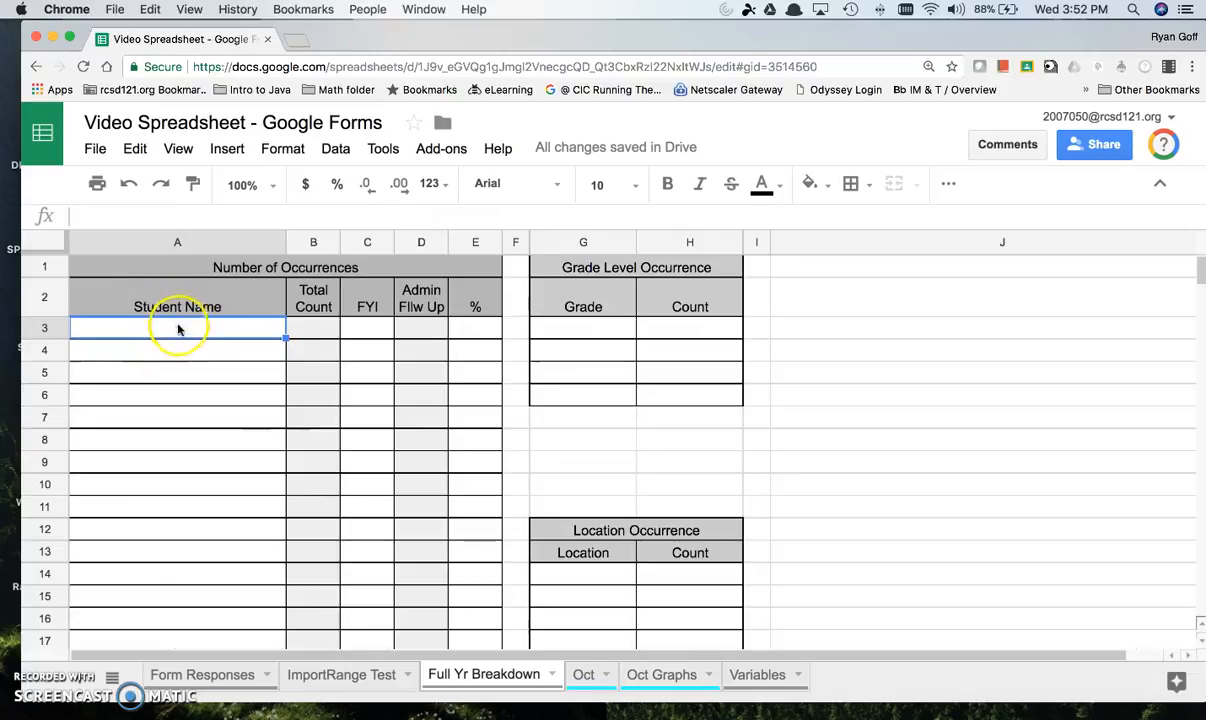
pyautogui.rightClick(178, 330)
pyautogui.click(234, 409)
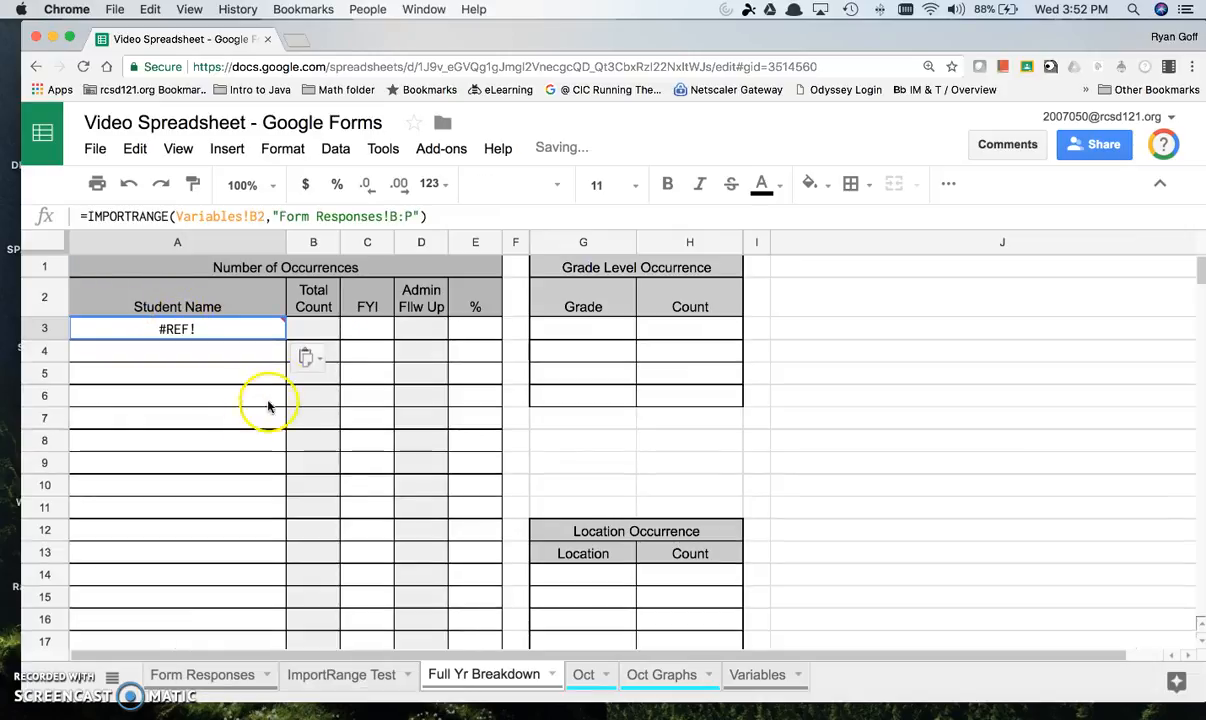
pyautogui.moveTo(232, 334)
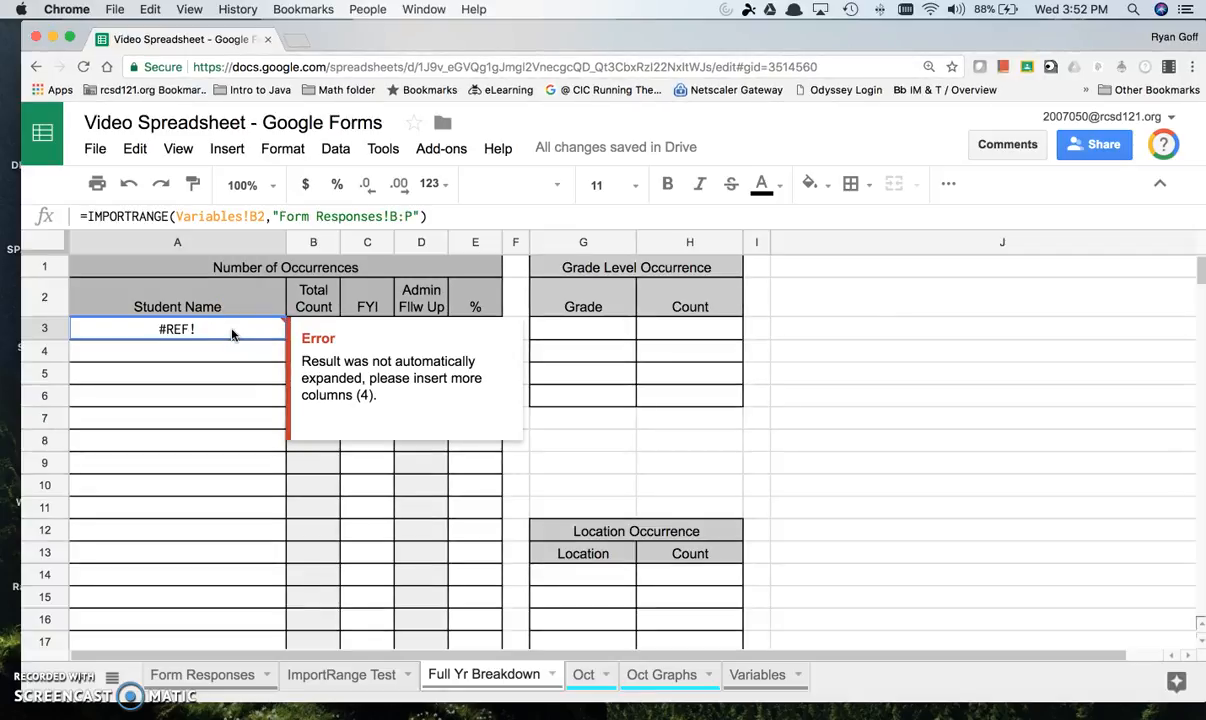
# Step: Compare the imported range in A3's formula with the Form Responses columns to find the one holding the student information
pyautogui.click(250, 359)
pyautogui.moveTo(248, 334); pyautogui.dragTo(678, 334)
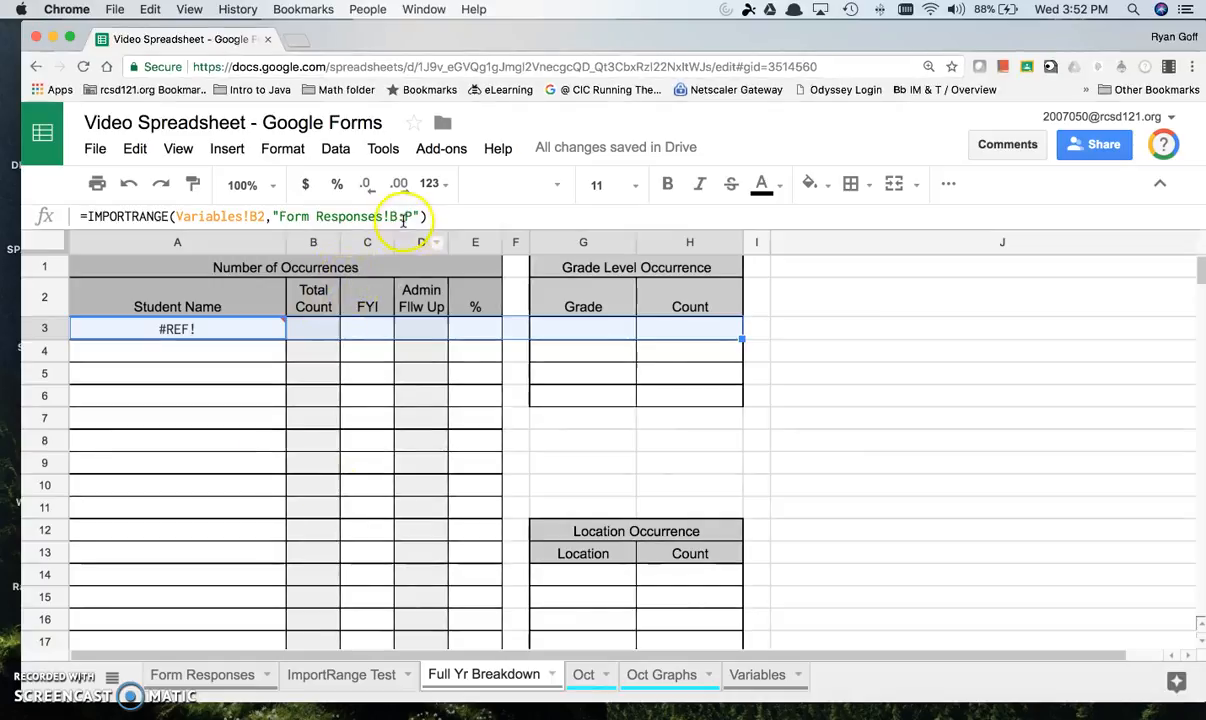
pyautogui.moveTo(390, 217); pyautogui.dragTo(418, 216)
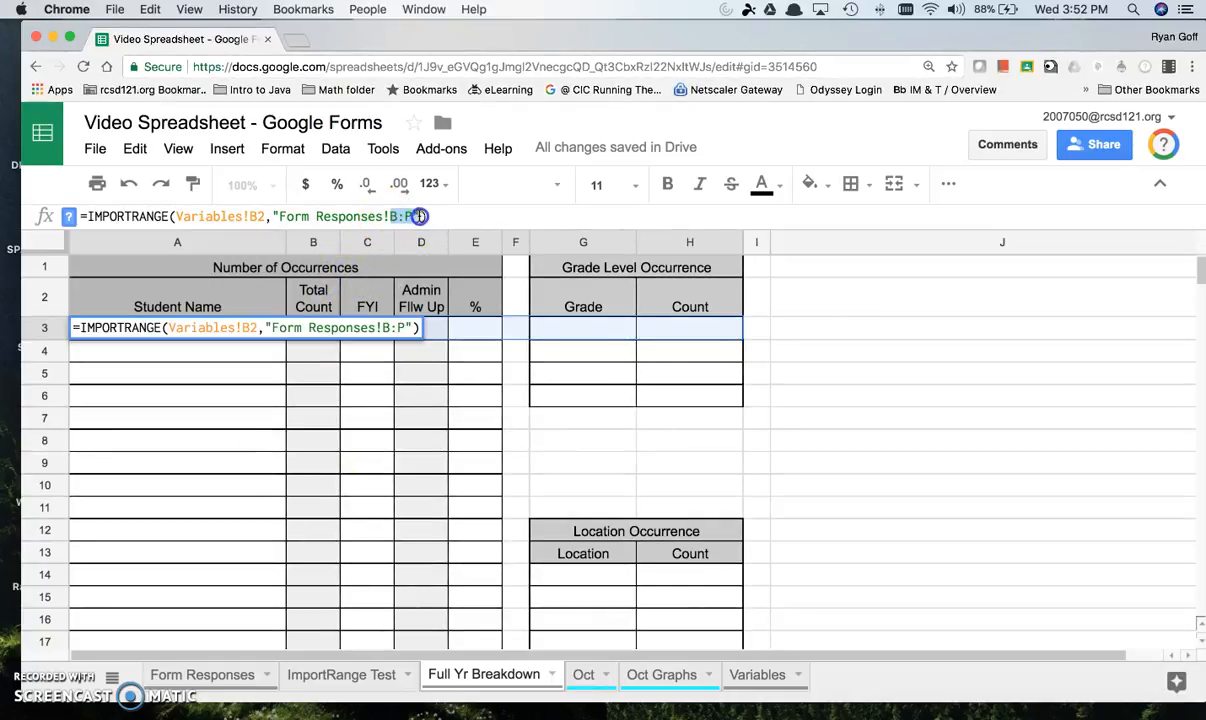
pyautogui.click(210, 396)
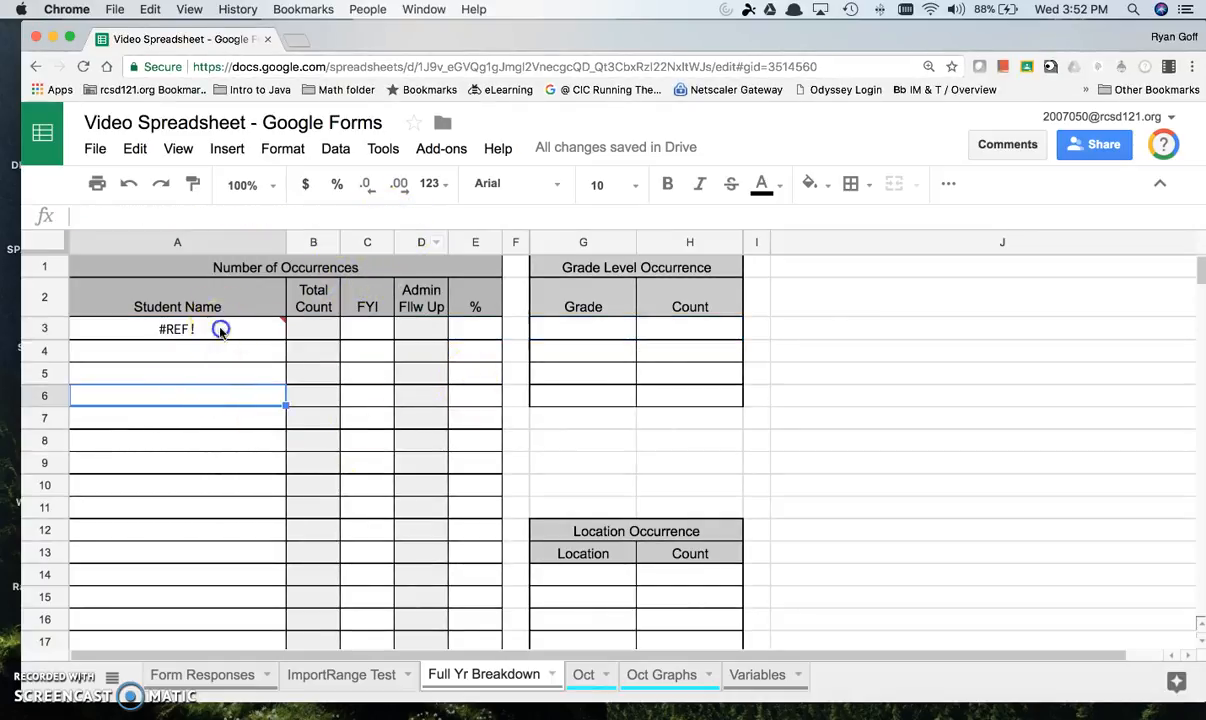
pyautogui.click(216, 330)
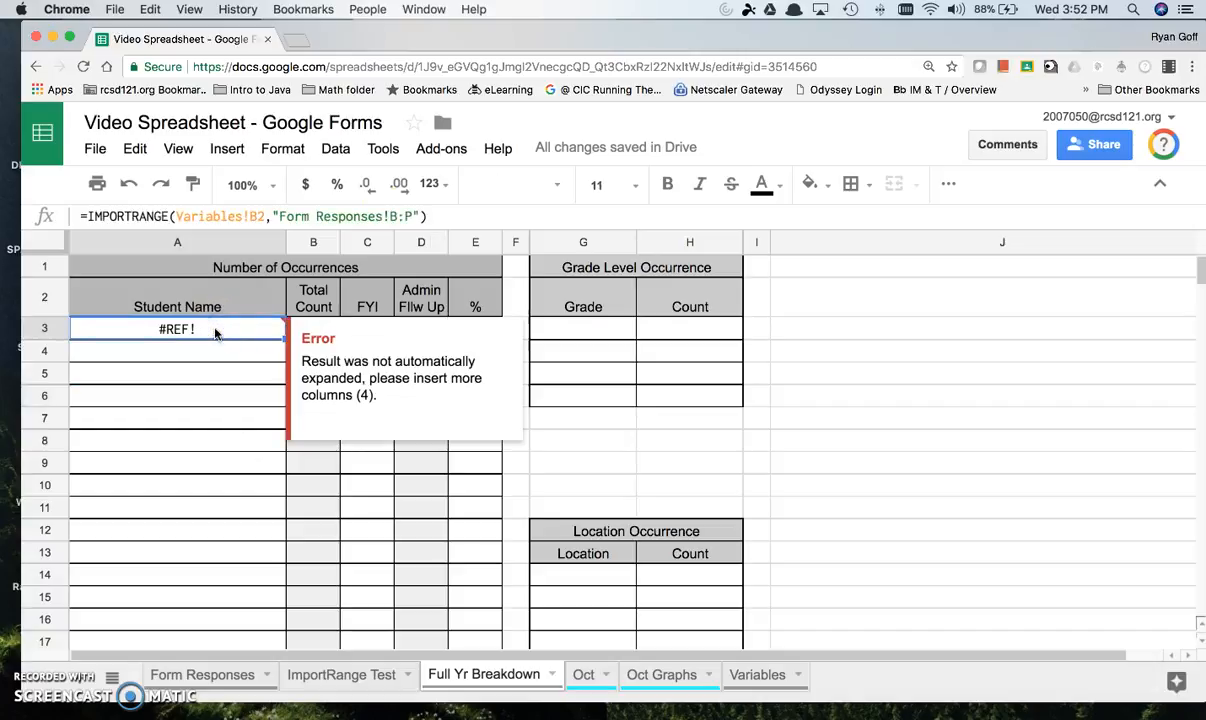
pyautogui.click(205, 675)
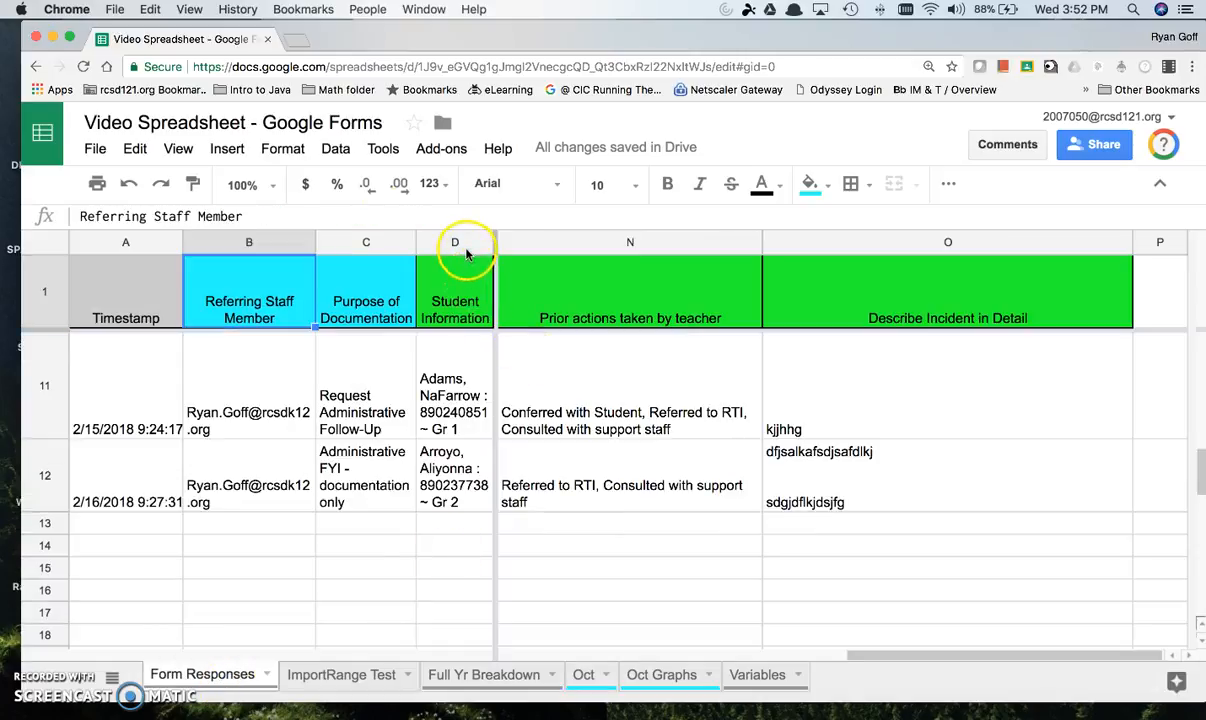
pyautogui.click(446, 674)
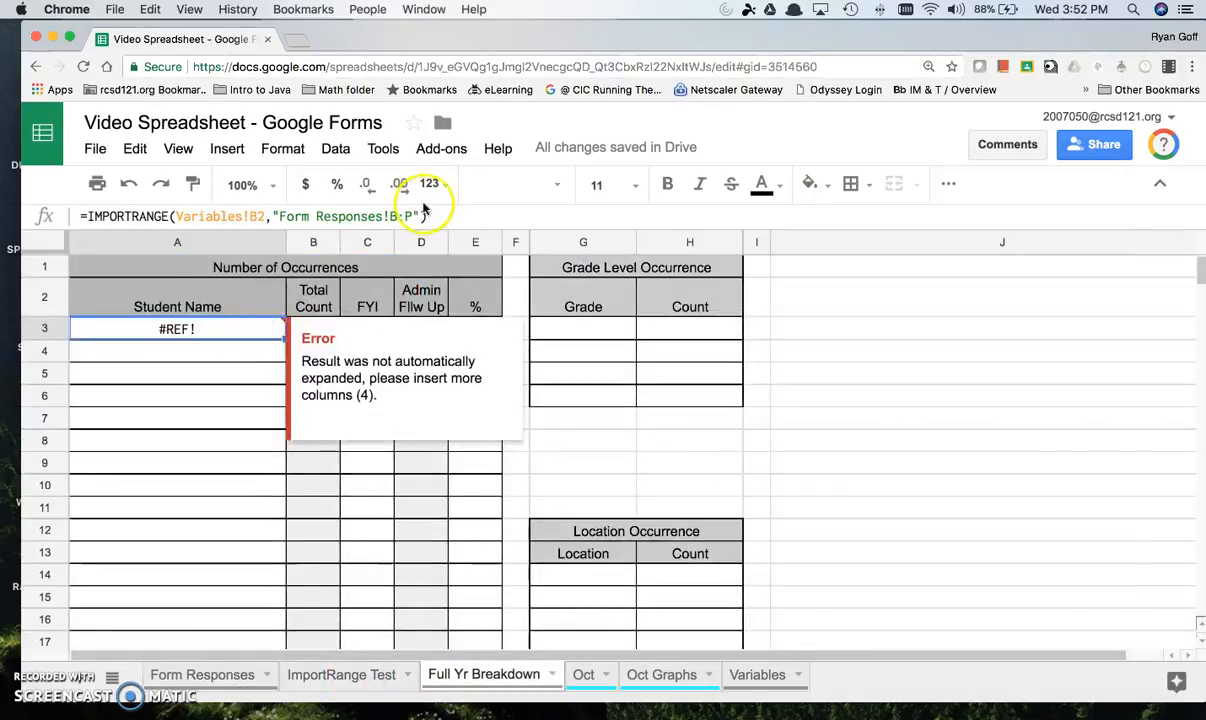
# Step: Change the imported range in A3's IMPORTRANGE formula to Form Responses!D2:D and commit it
pyautogui.click(391, 216)
pyautogui.press('Delete')
pyautogui.write('D2')
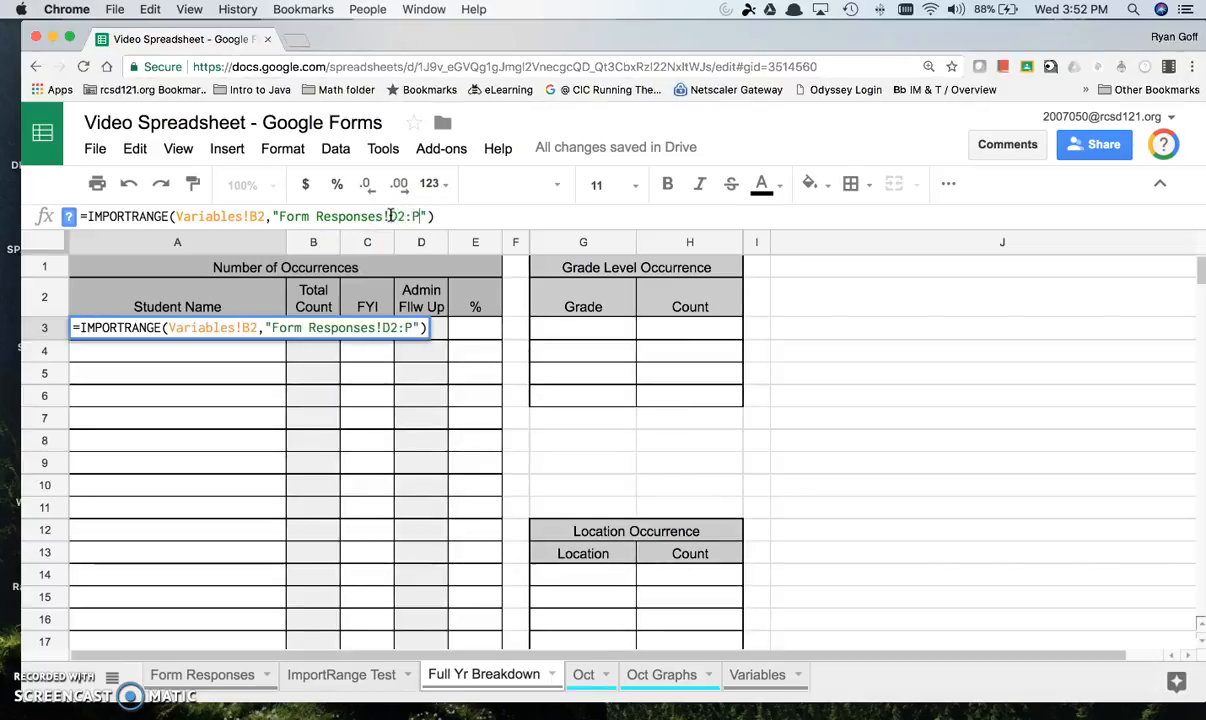
pyautogui.press('Return')
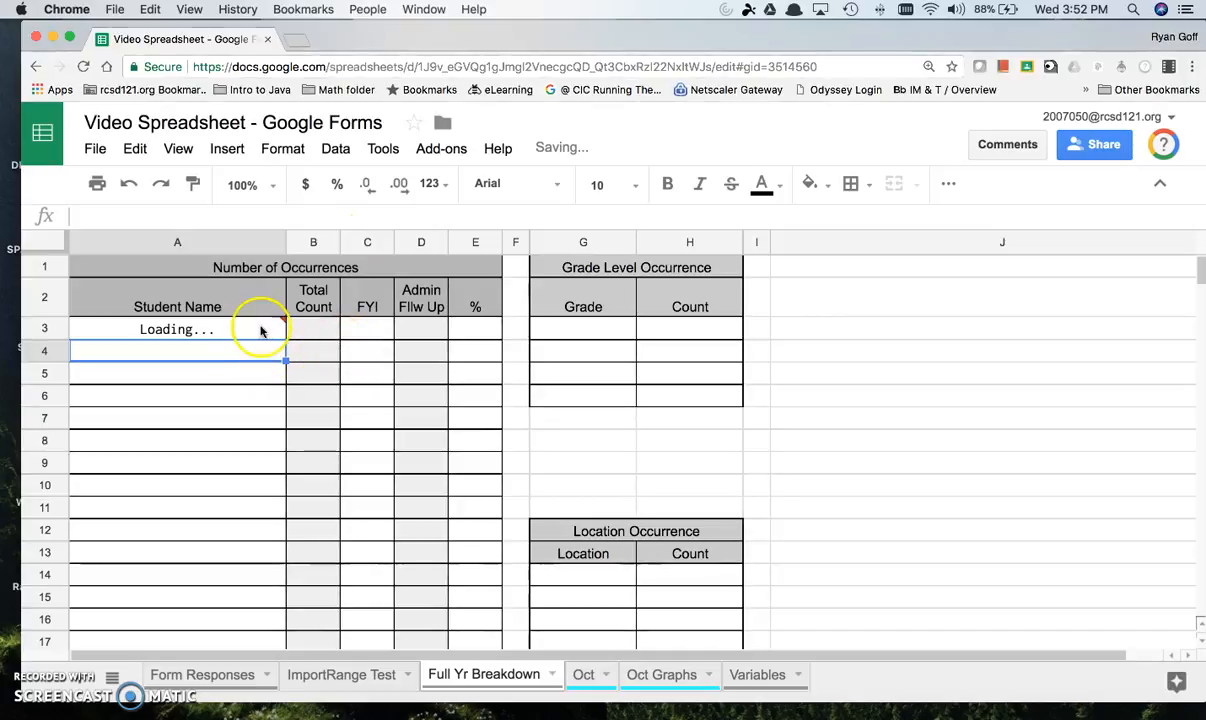
pyautogui.moveTo(259, 330)
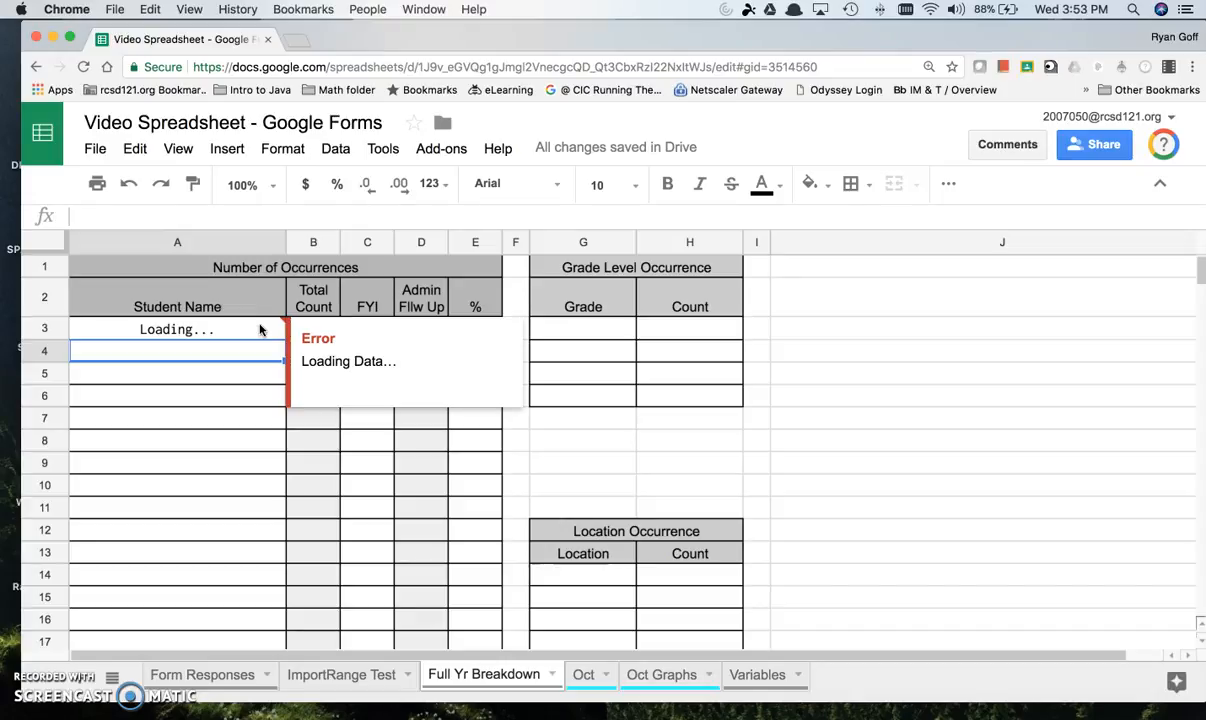
pyautogui.click(35, 683)
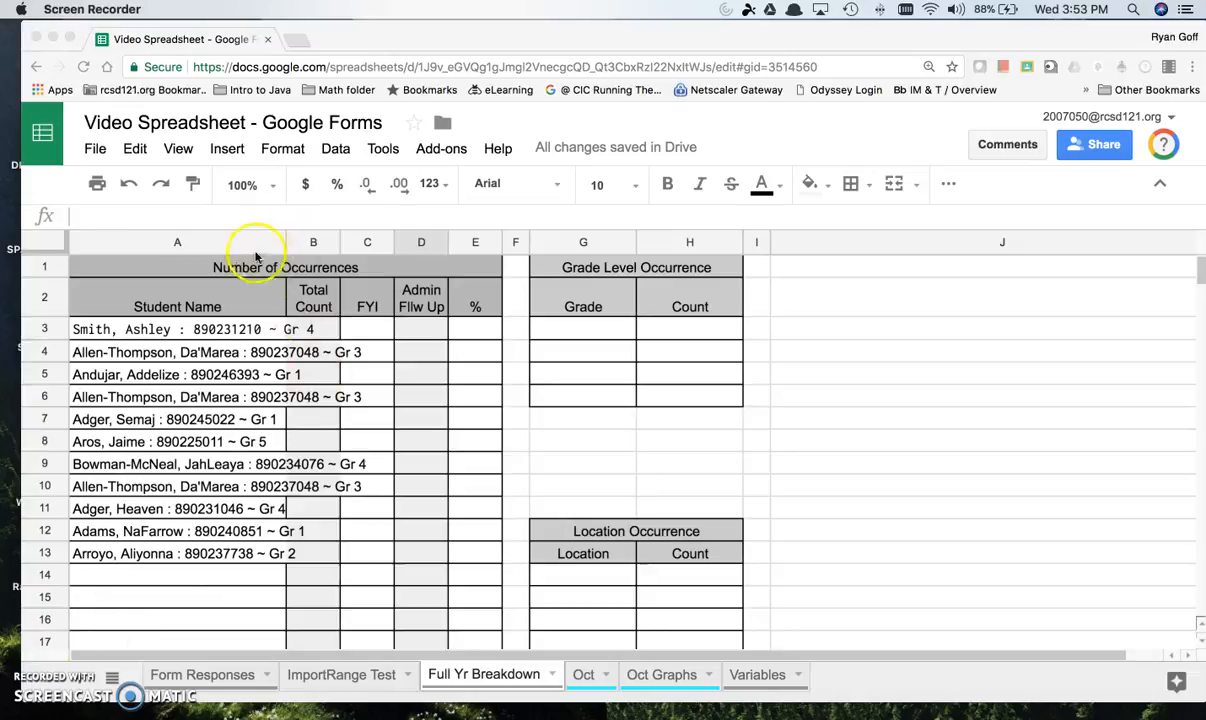
# Step: Auto-fit the width of column A on the Full Yr Breakdown sheet to the imported student entries
pyautogui.click(223, 240)
pyautogui.click(225, 243)
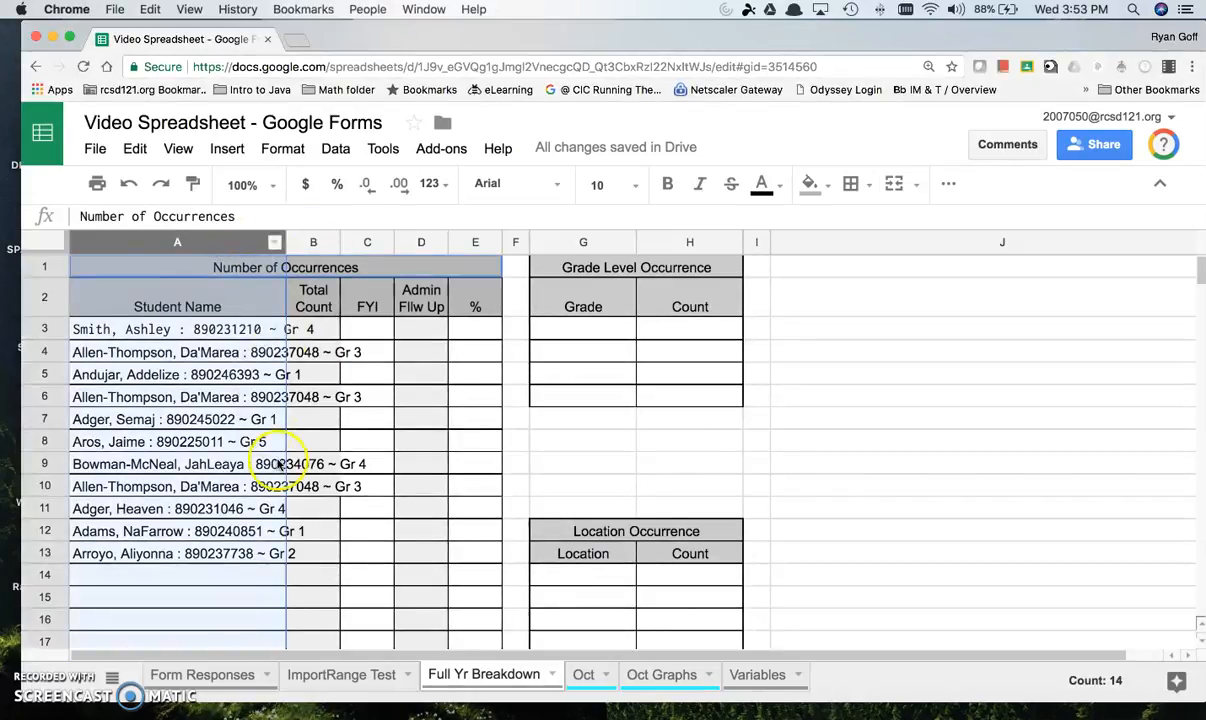
pyautogui.moveTo(286, 242); pyautogui.dragTo(285, 242)
pyautogui.doubleClick(285, 242)
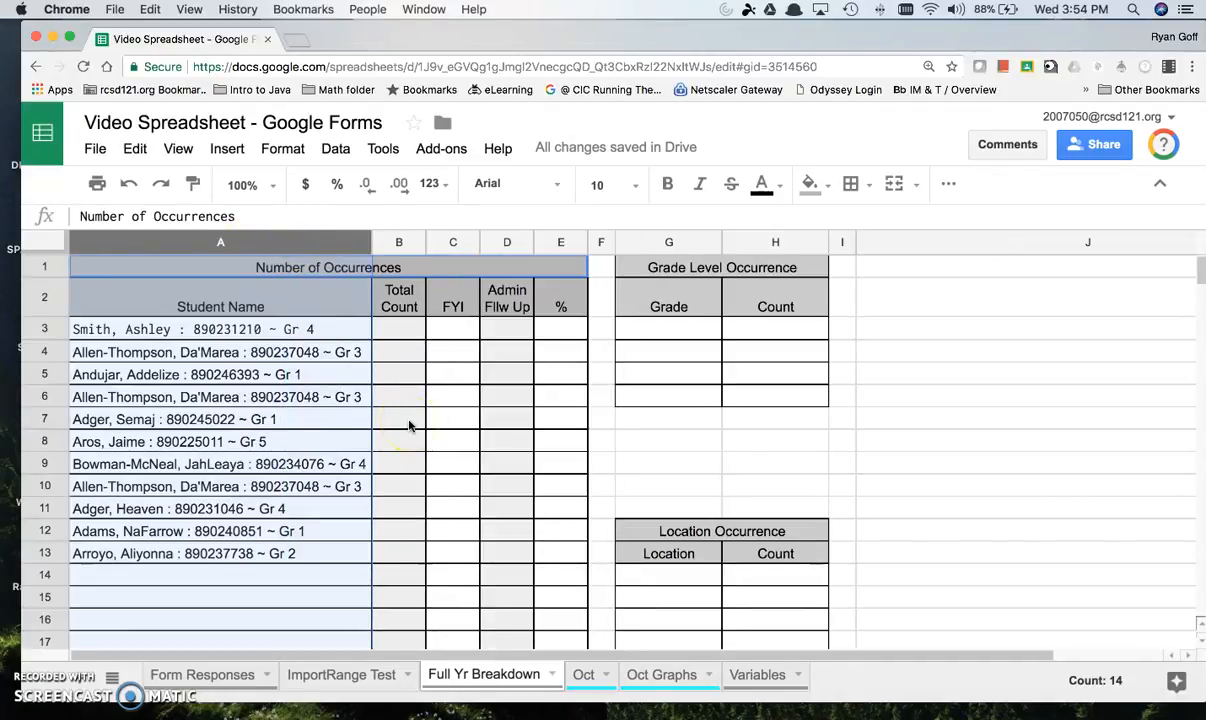
# Step: Examine the imported entries in the Student Name column for their order and for repeated students
pyautogui.click(323, 374)
pyautogui.moveTo(290, 329); pyautogui.dragTo(357, 557)
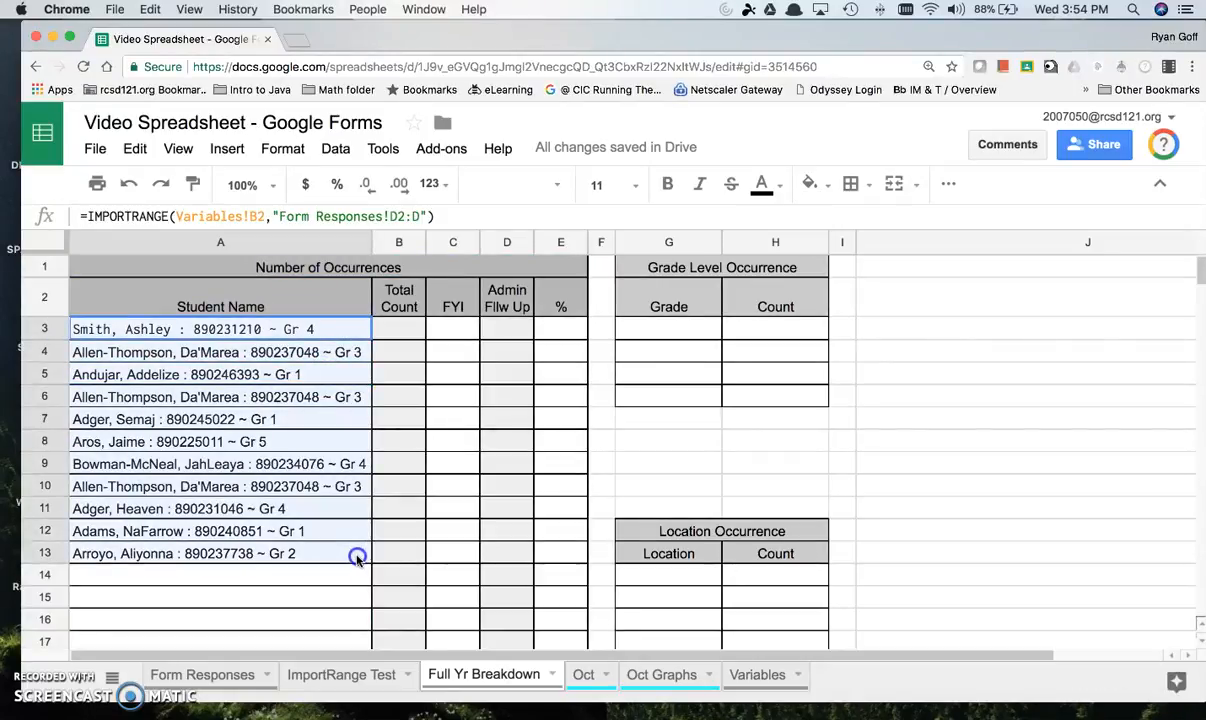
pyautogui.click(294, 326)
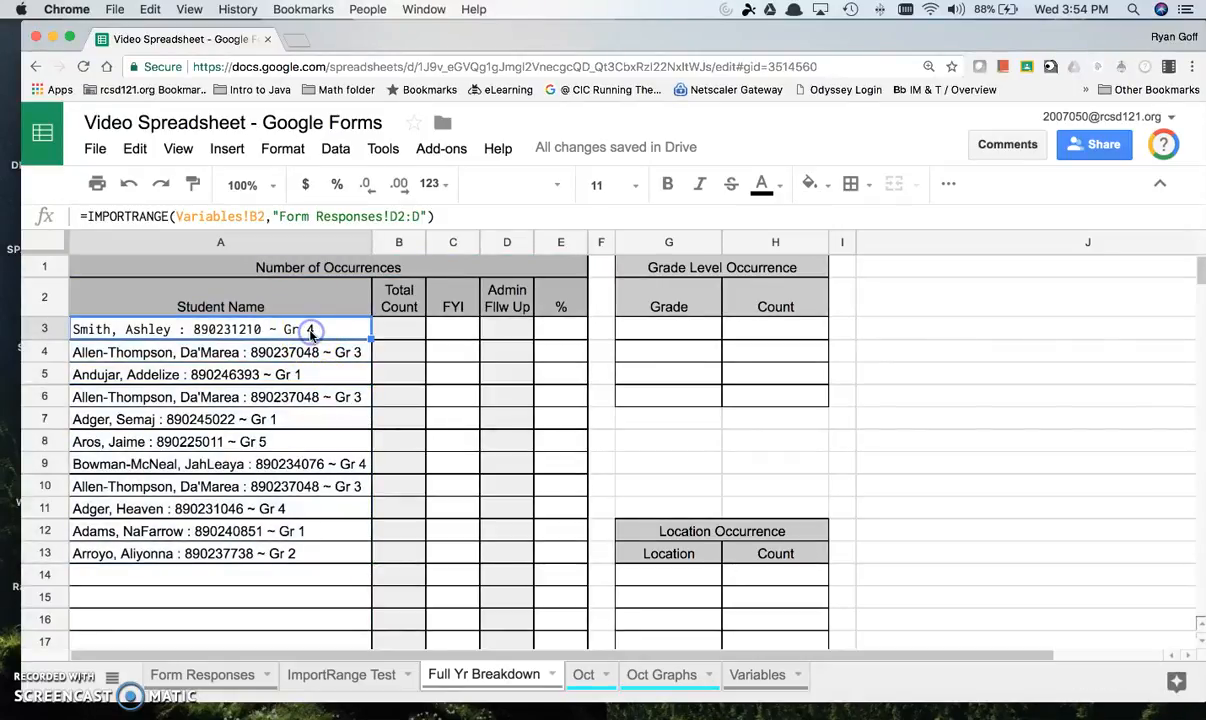
pyautogui.click(138, 331)
pyautogui.click(127, 352)
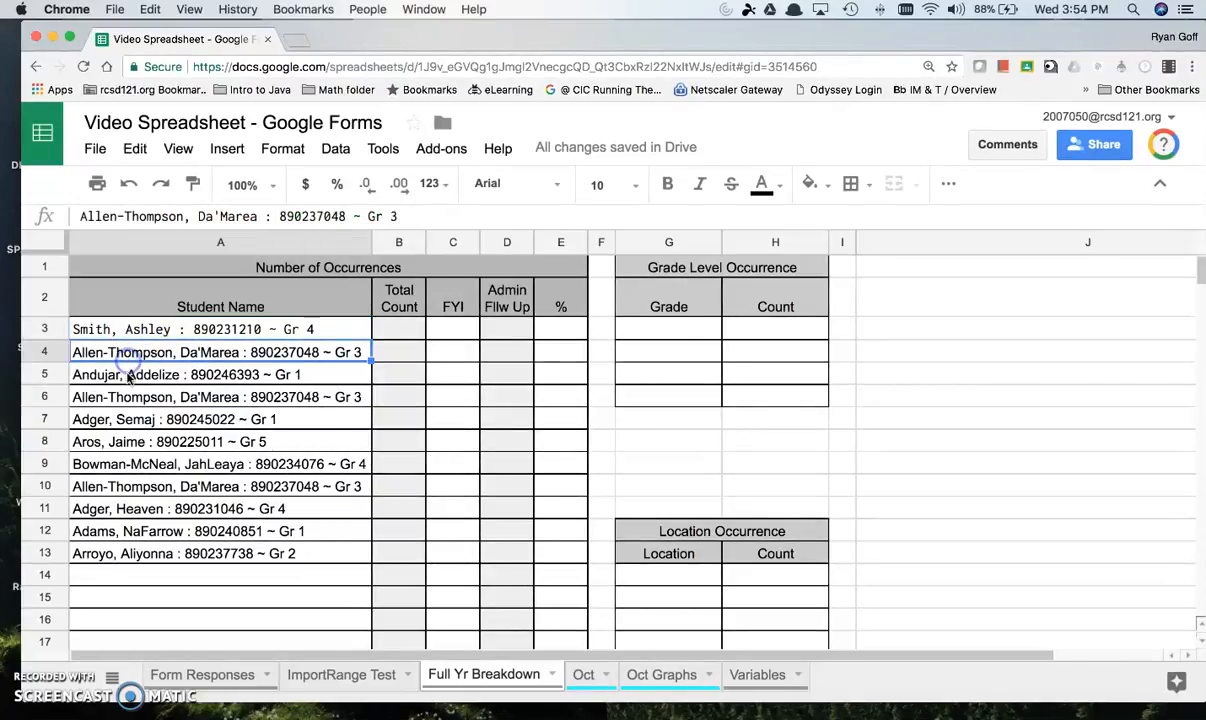
pyautogui.click(126, 379)
pyautogui.click(132, 397)
pyautogui.click(150, 423)
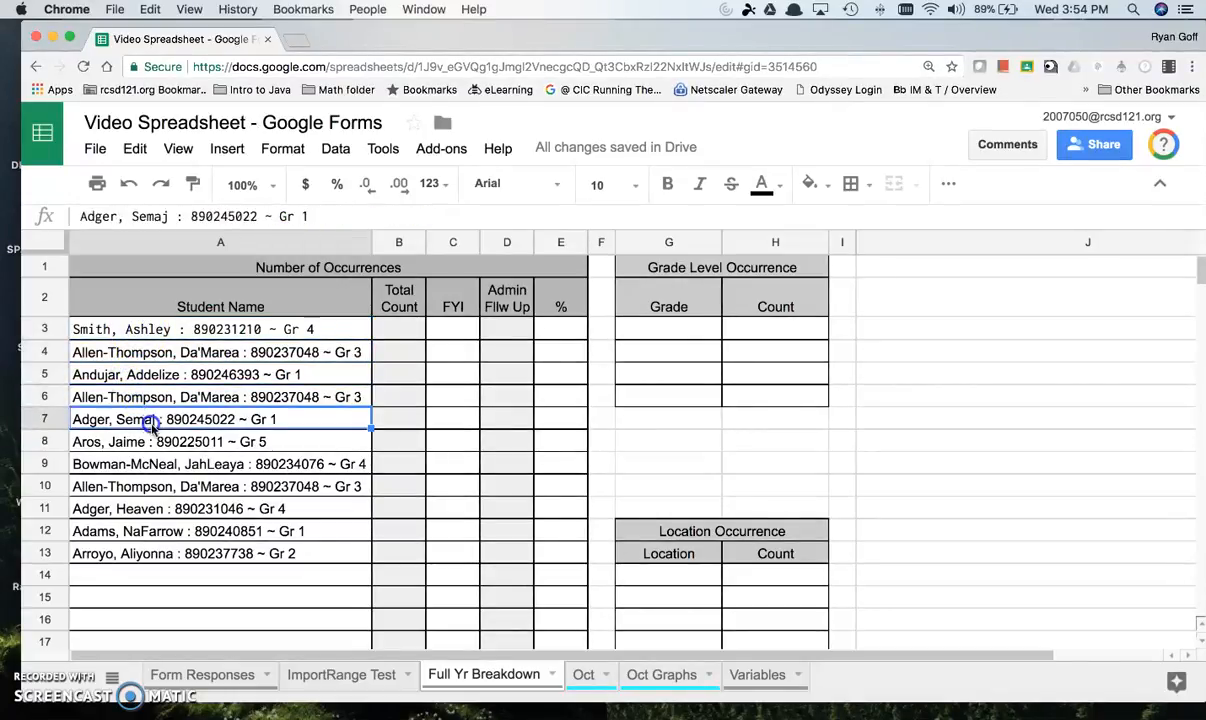
pyautogui.click(185, 463)
pyautogui.click(248, 486)
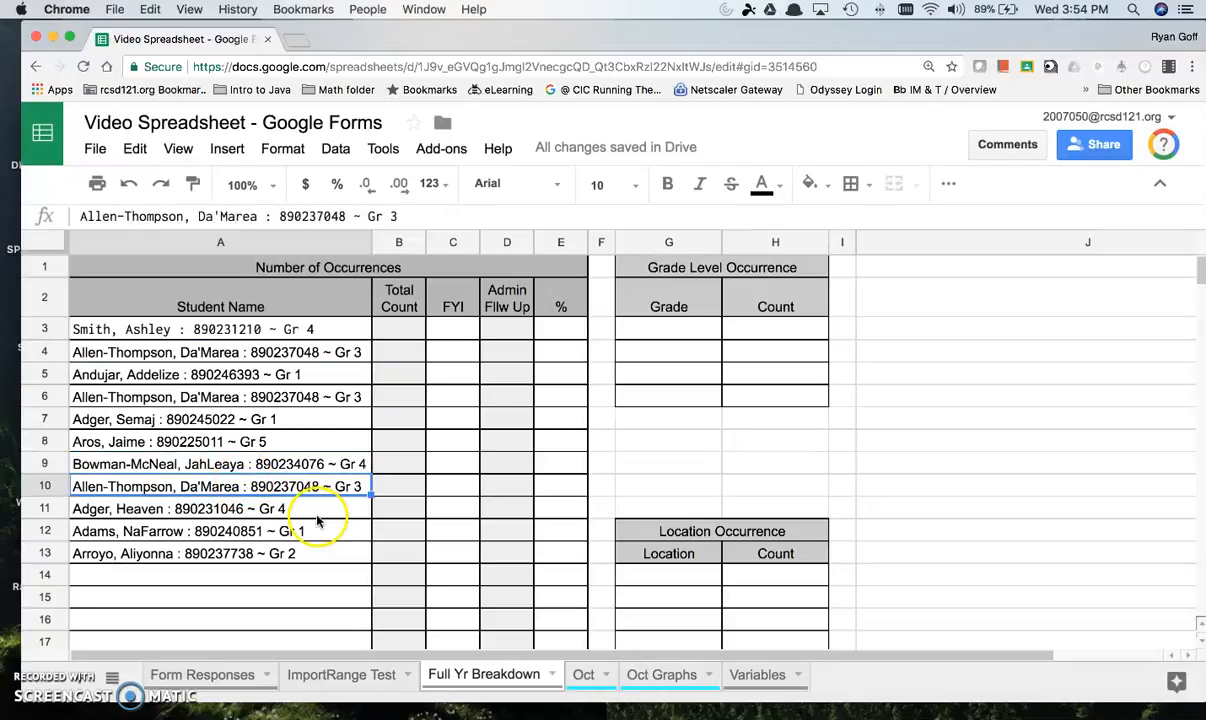
pyautogui.click(214, 399)
pyautogui.click(216, 352)
pyautogui.click(232, 376)
pyautogui.click(233, 354)
pyautogui.click(245, 397)
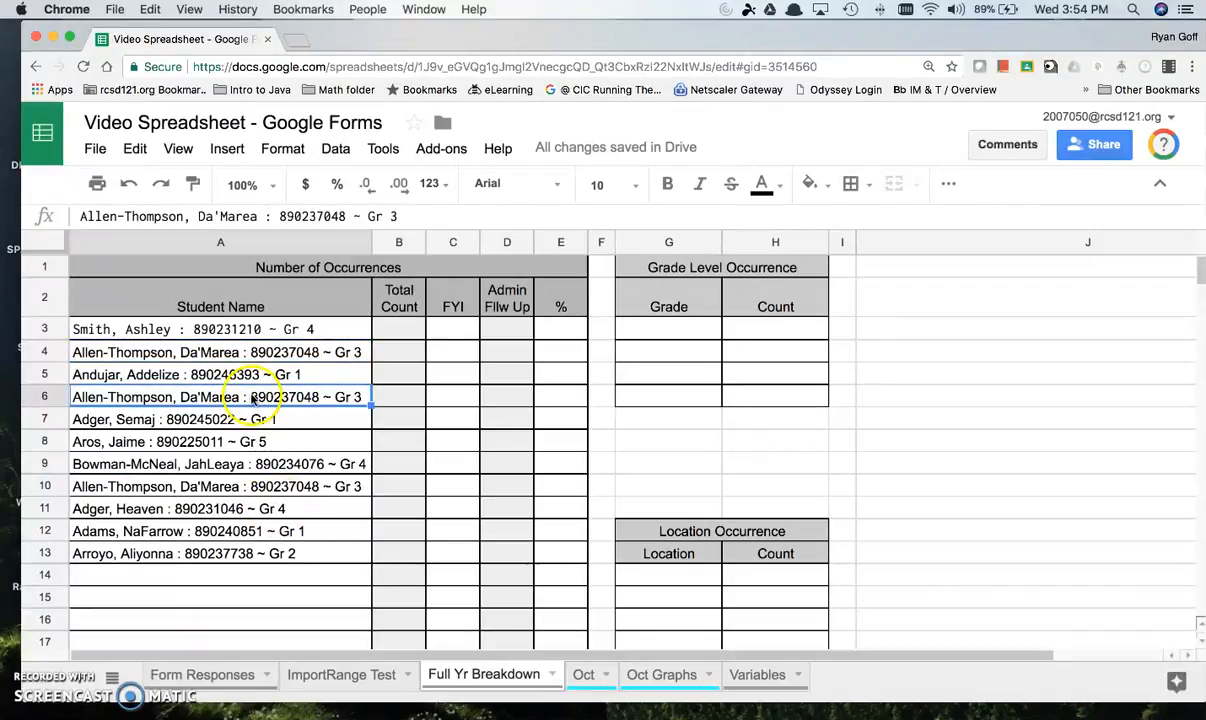
# Step: Wrap the IMPORTRANGE formula in A3 in a SORT function and commit it
pyautogui.click(251, 331)
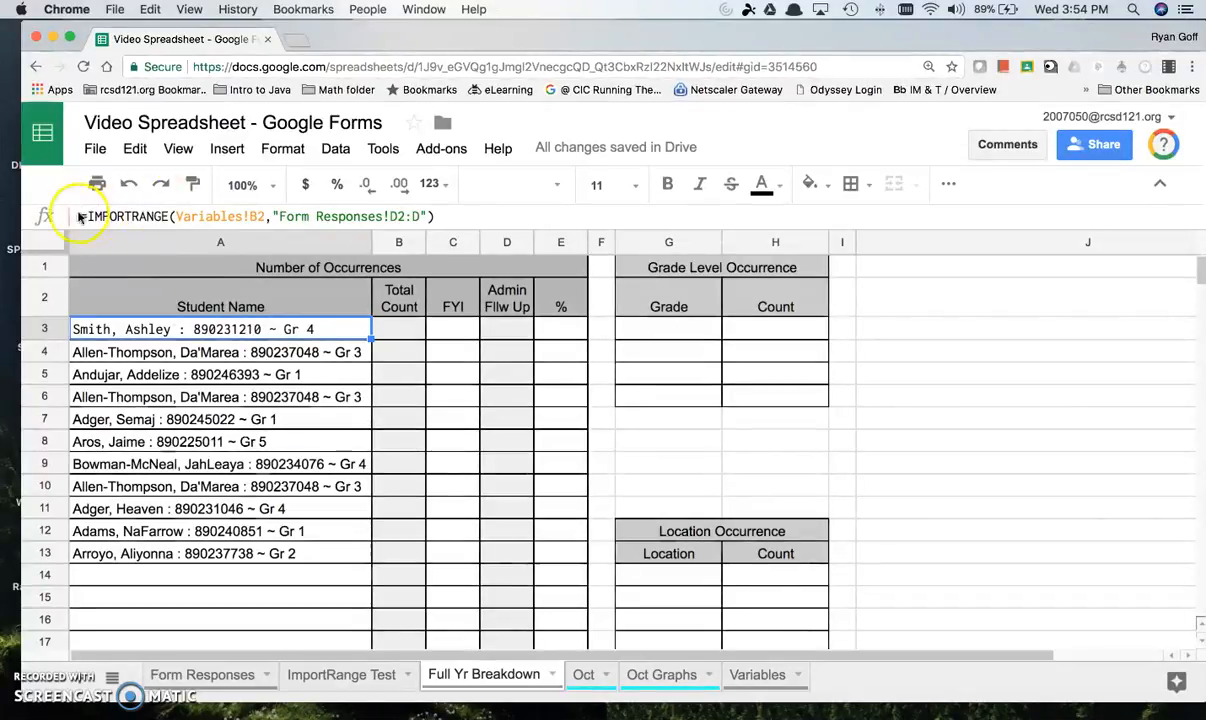
pyautogui.click(87, 216)
pyautogui.write('SORT')
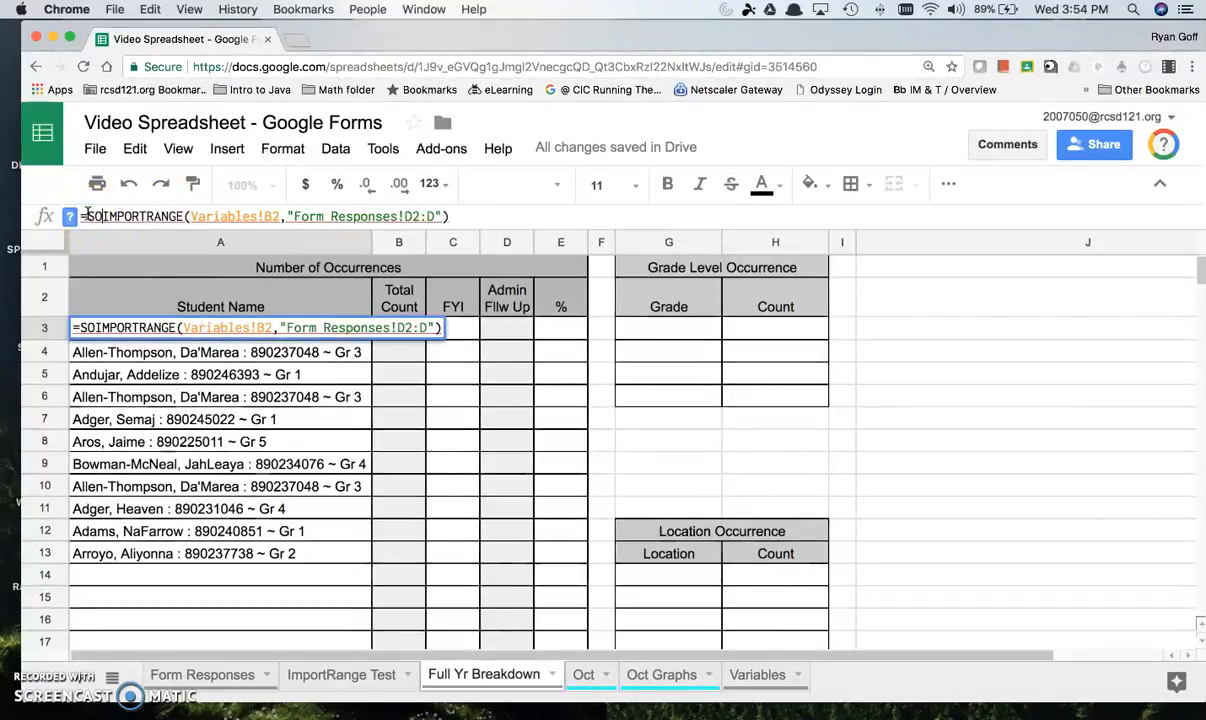
pyautogui.write('(')
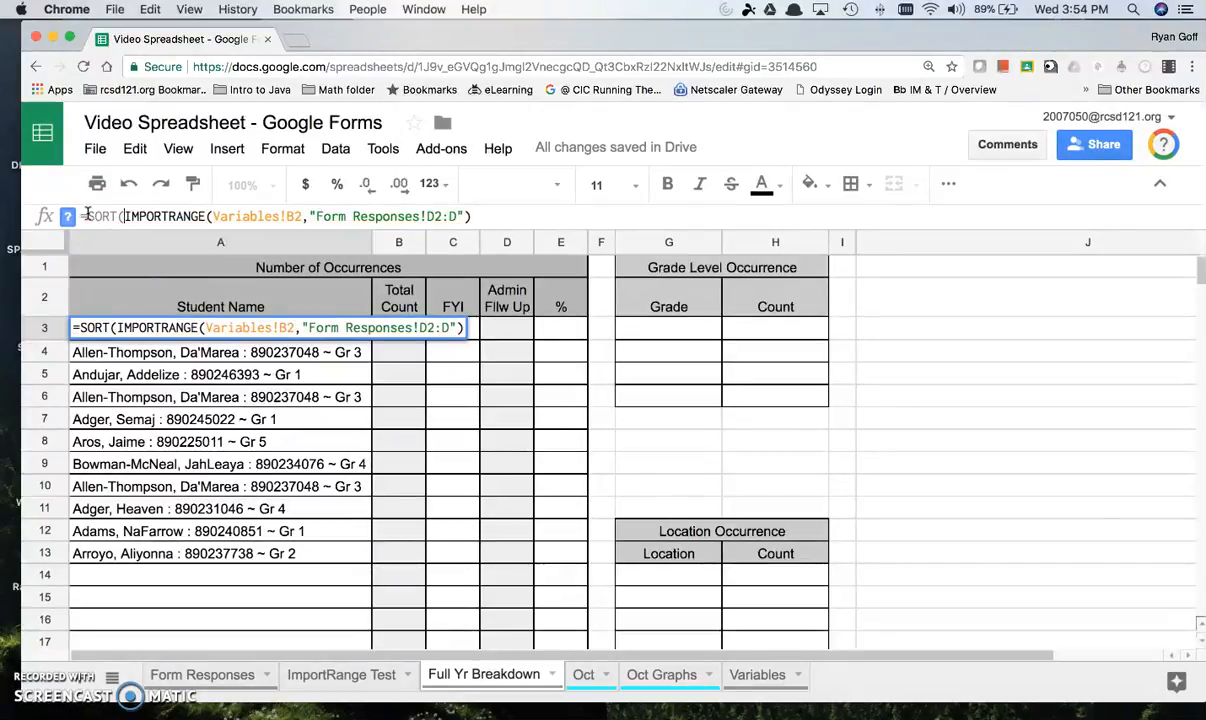
pyautogui.click(530, 217)
pyautogui.write(')')
pyautogui.press('Return')
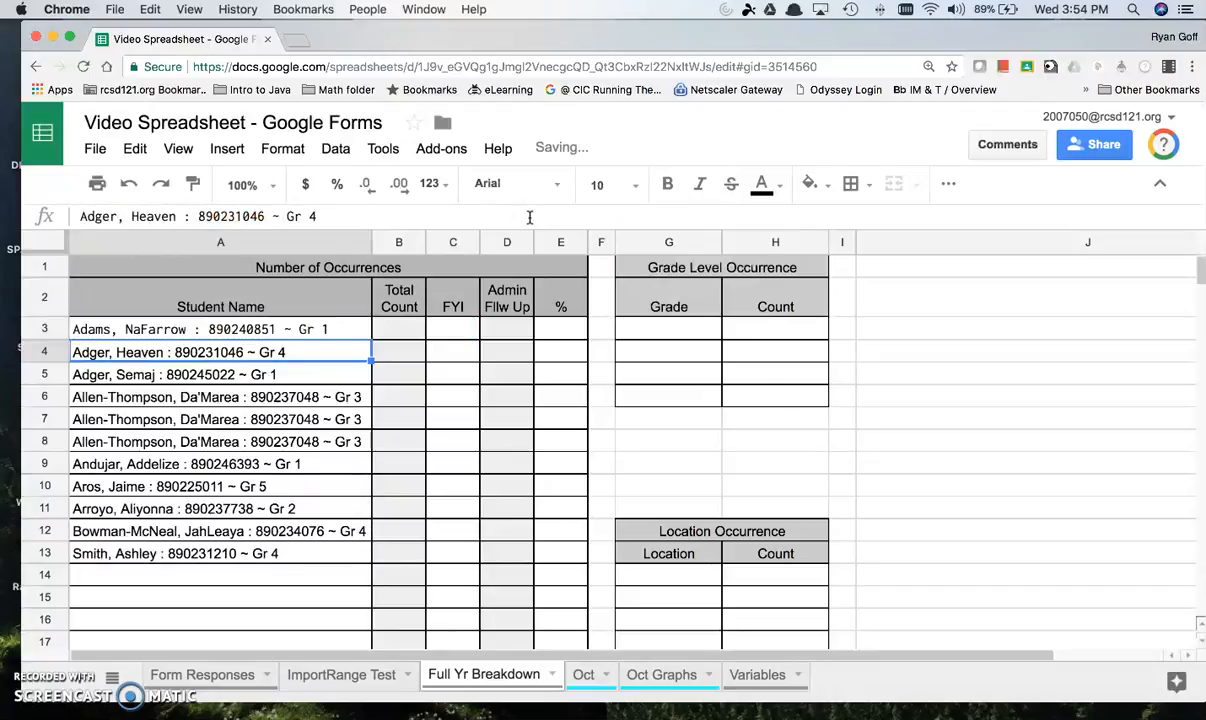
# Step: Review the sorted Student Name list from A3 to A13, checking for duplicate students in A6:A8
pyautogui.moveTo(228, 335); pyautogui.dragTo(252, 567)
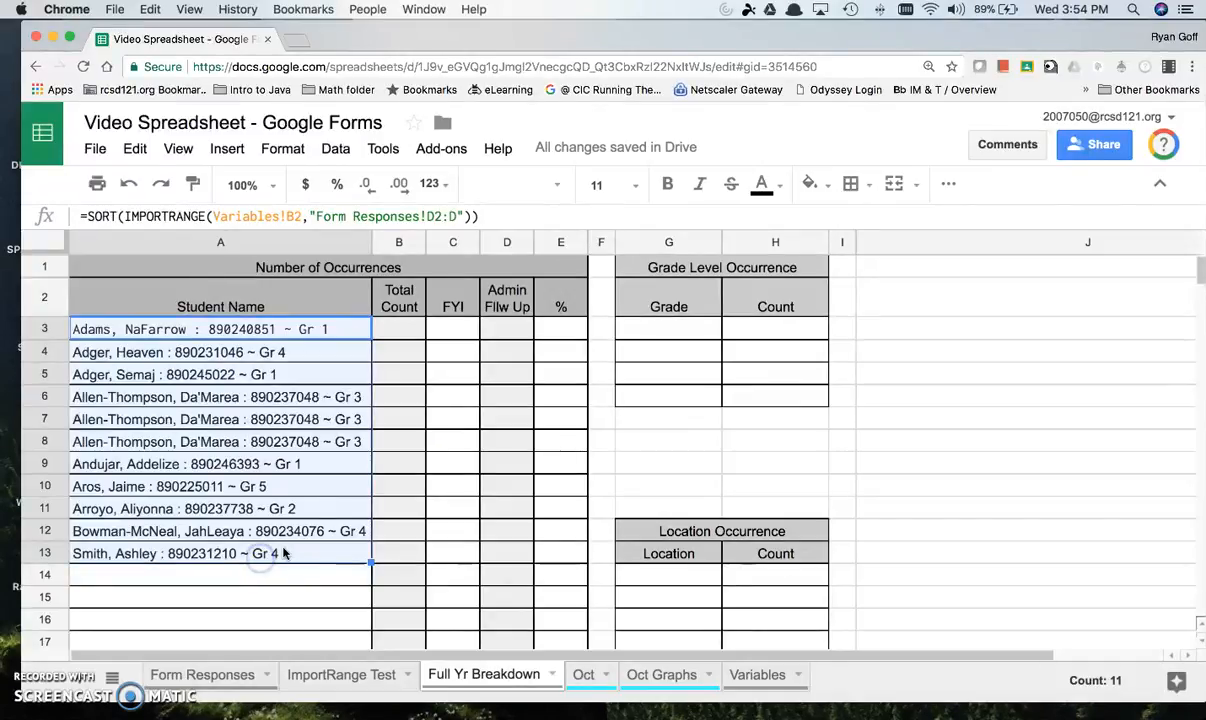
pyautogui.click(330, 400)
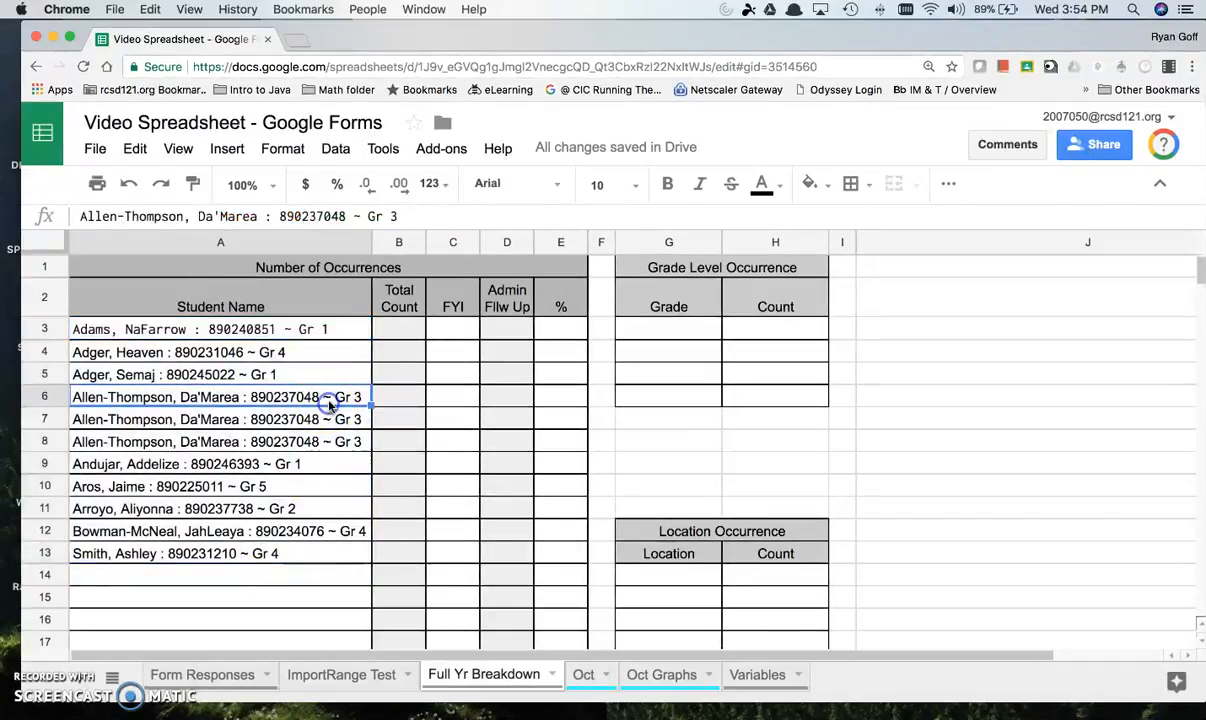
pyautogui.keyDown('shift'); pyautogui.click(323, 450); pyautogui.keyUp('shift')
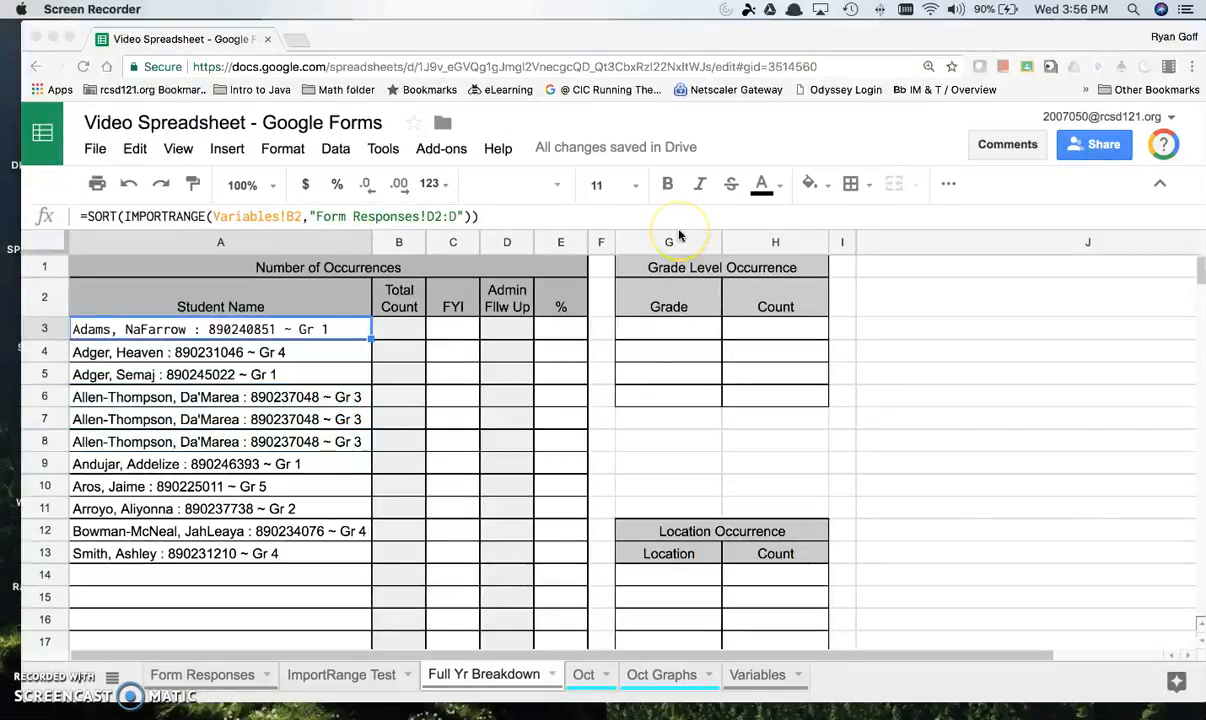
pyautogui.click(300, 397)
pyautogui.moveTo(300, 397); pyautogui.dragTo(309, 440)
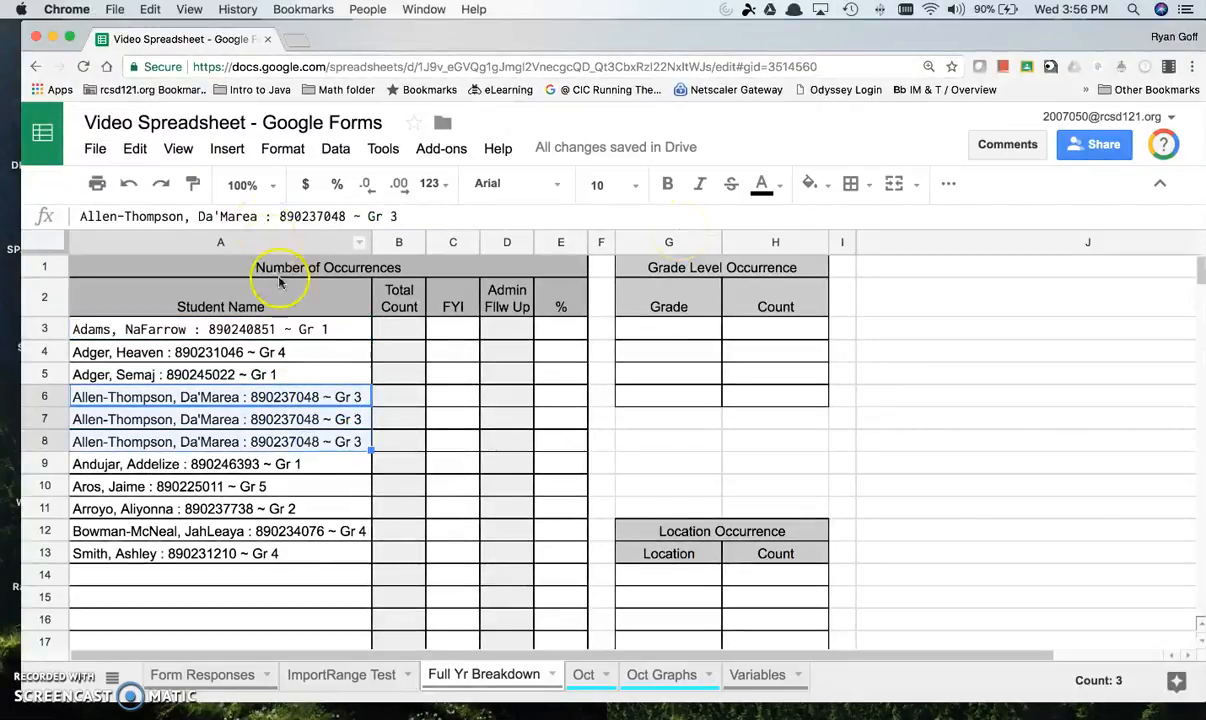
# Step: Nest a UNIQUE function around IMPORTRANGE inside the SORT formula in A3, with its own pair of parentheses
pyautogui.click(304, 329)
pyautogui.click(121, 216)
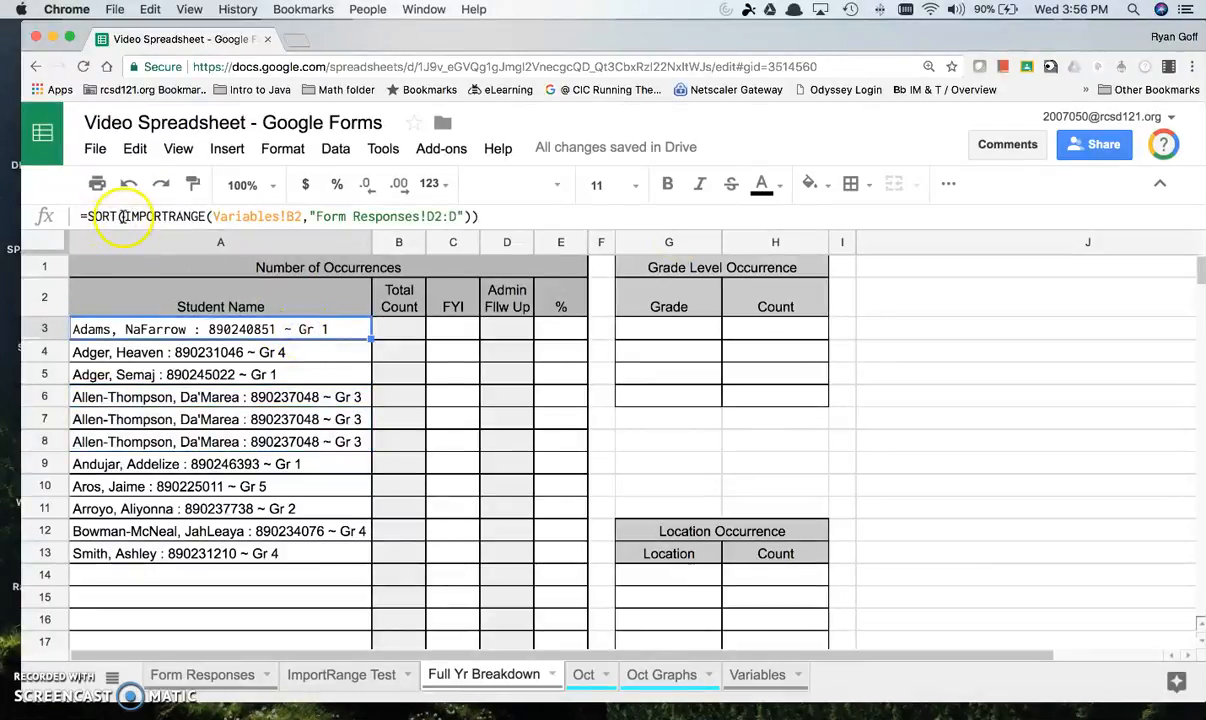
pyautogui.write('Un')
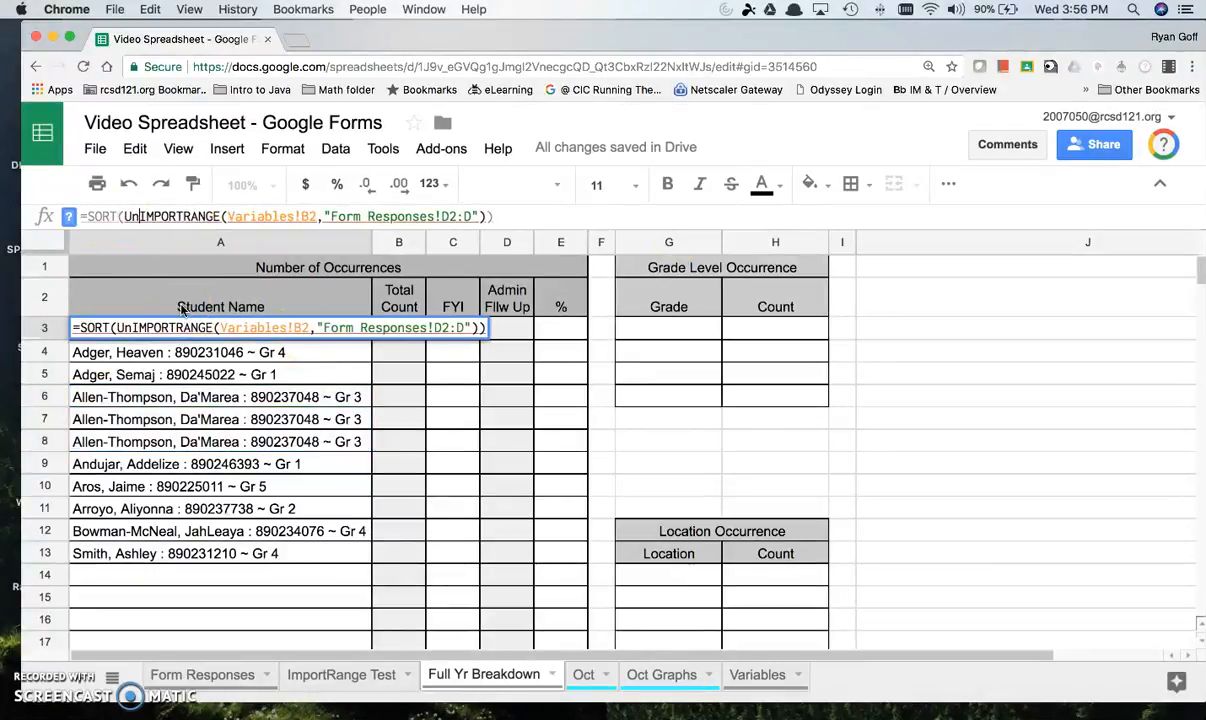
pyautogui.press('BackSpace')
pyautogui.write('NI')
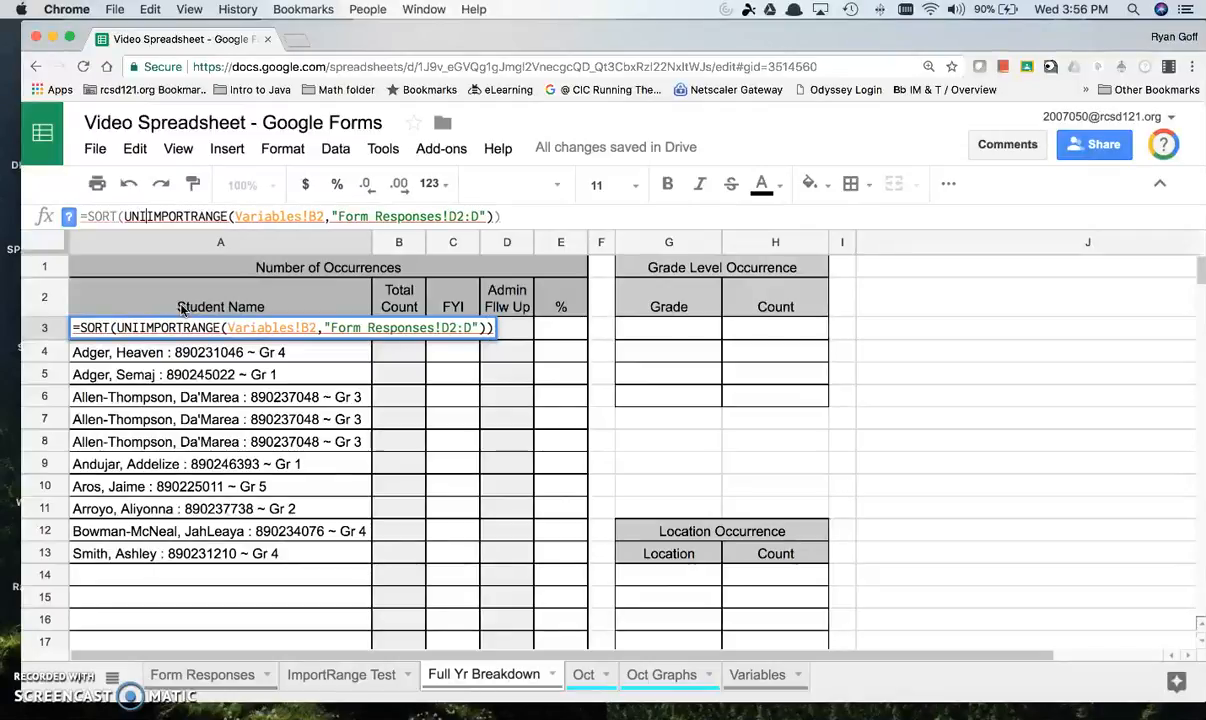
pyautogui.write('QUE')
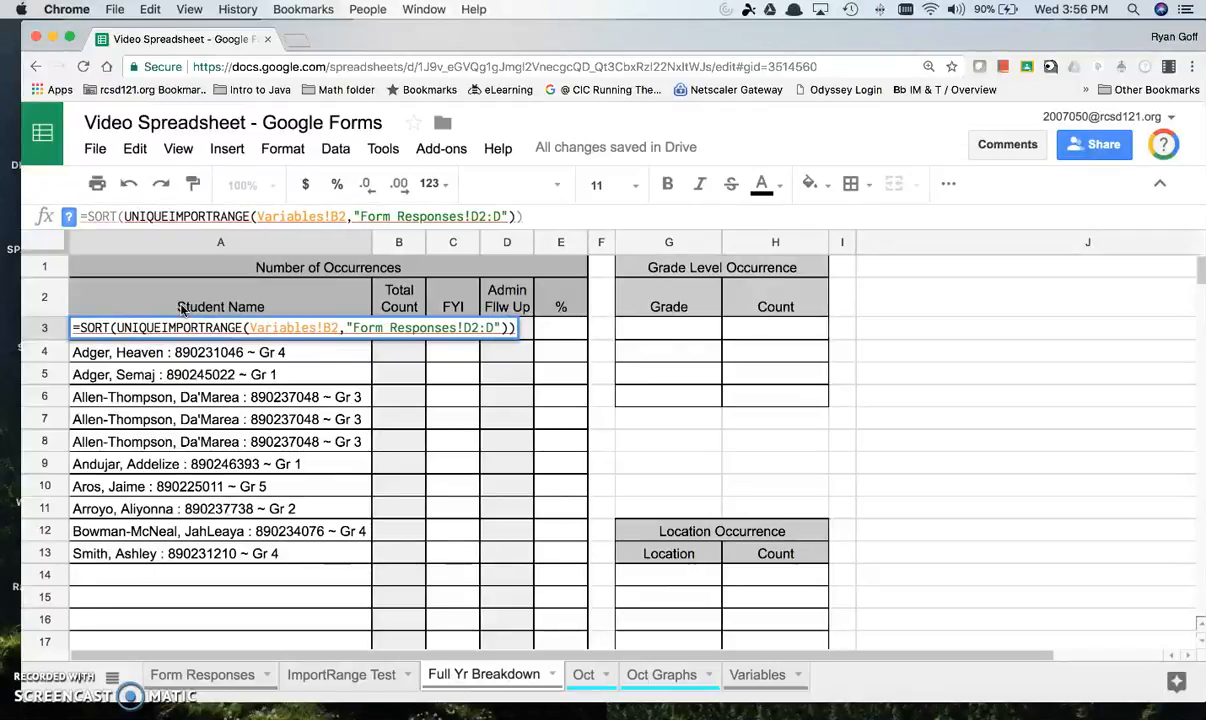
pyautogui.write('(')
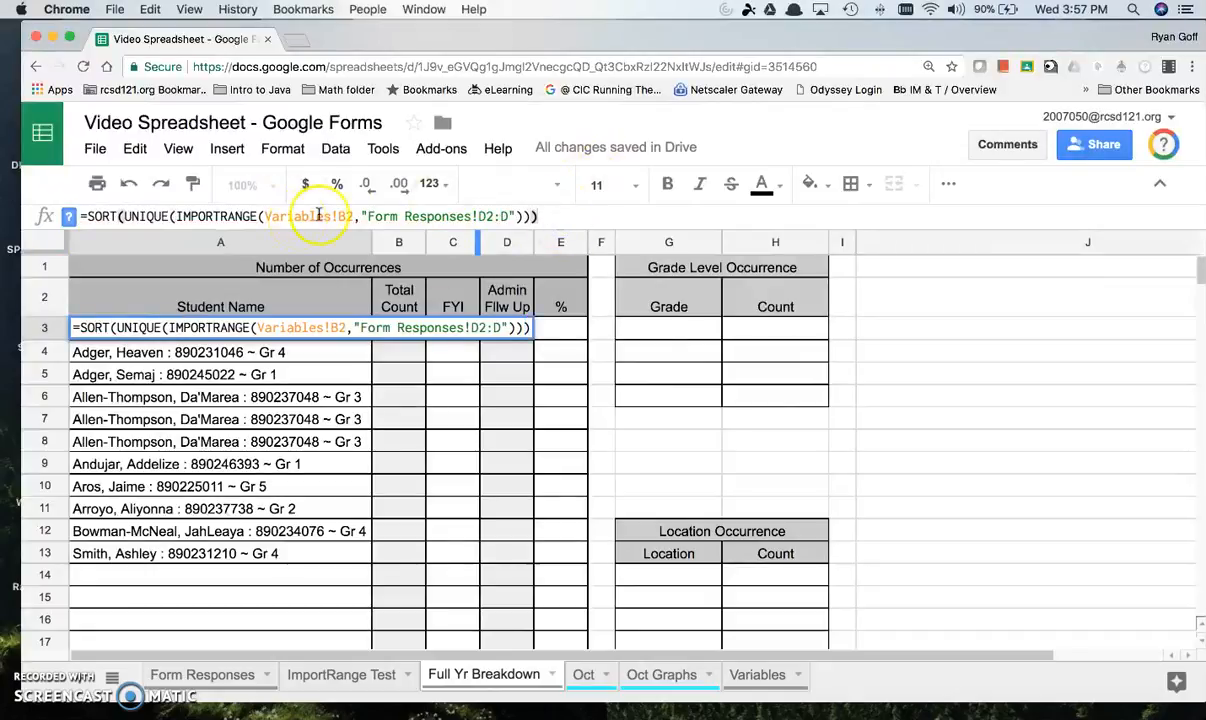
# Step: Check the opening parentheses after SORT, UNIQUE and IMPORTRANGE in the A3 formula and commit it
pyautogui.click(118, 217)
pyautogui.click(133, 217)
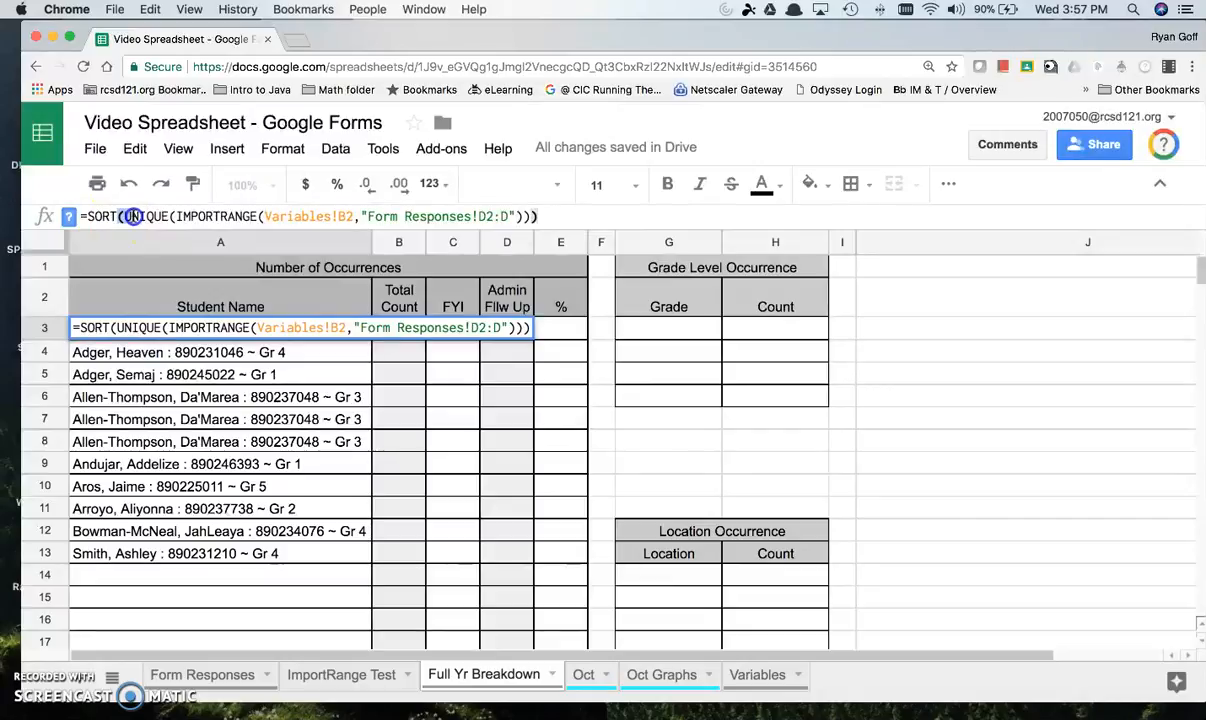
pyautogui.click(176, 217)
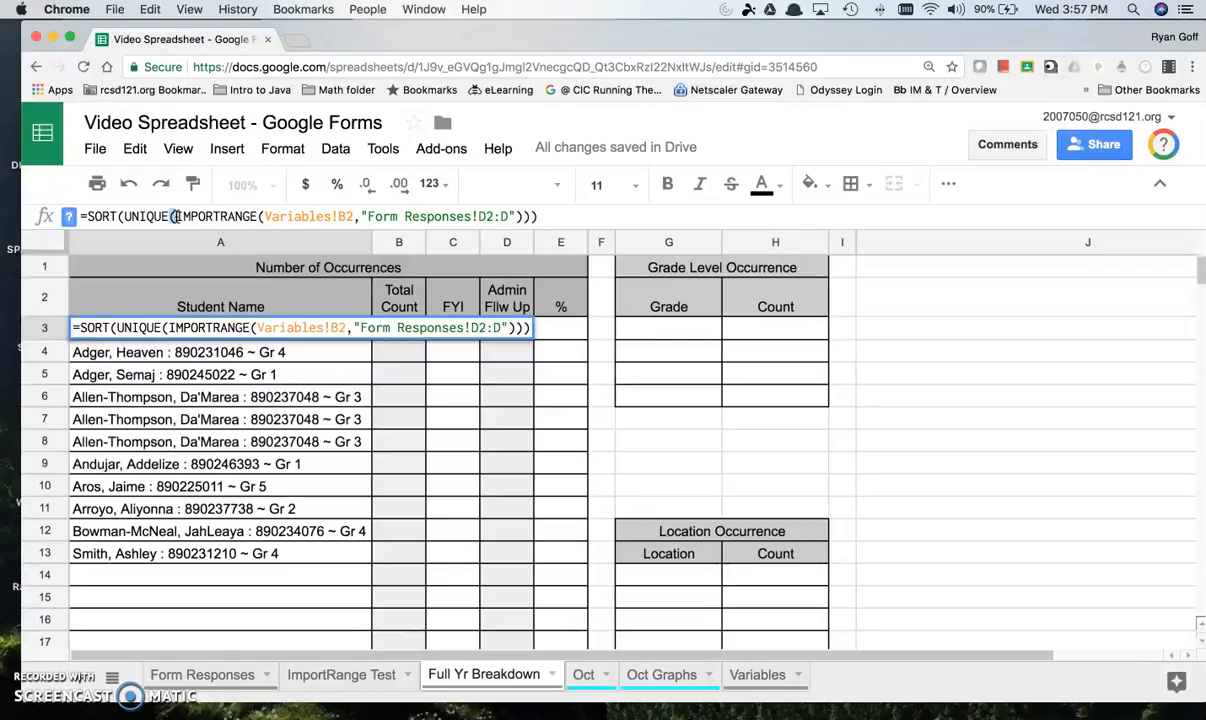
pyautogui.click(118, 217)
pyautogui.moveTo(169, 217); pyautogui.dragTo(176, 217)
pyautogui.moveTo(258, 217); pyautogui.dragTo(265, 216)
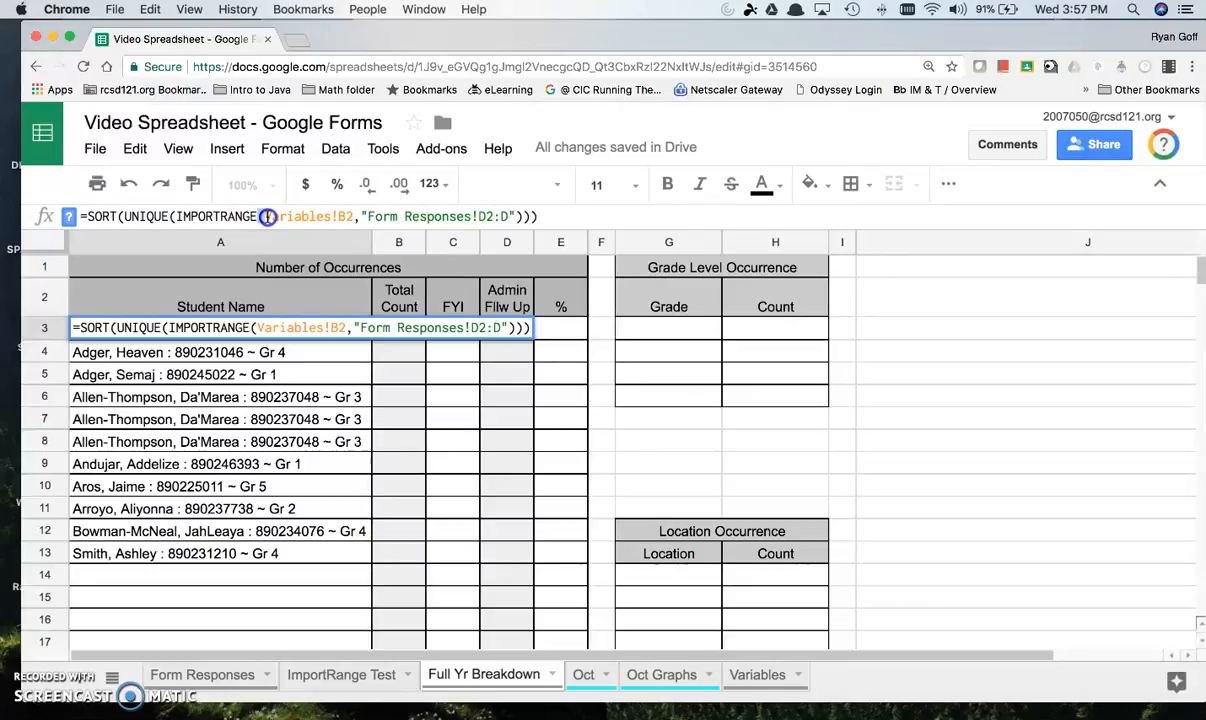
pyautogui.click(556, 216)
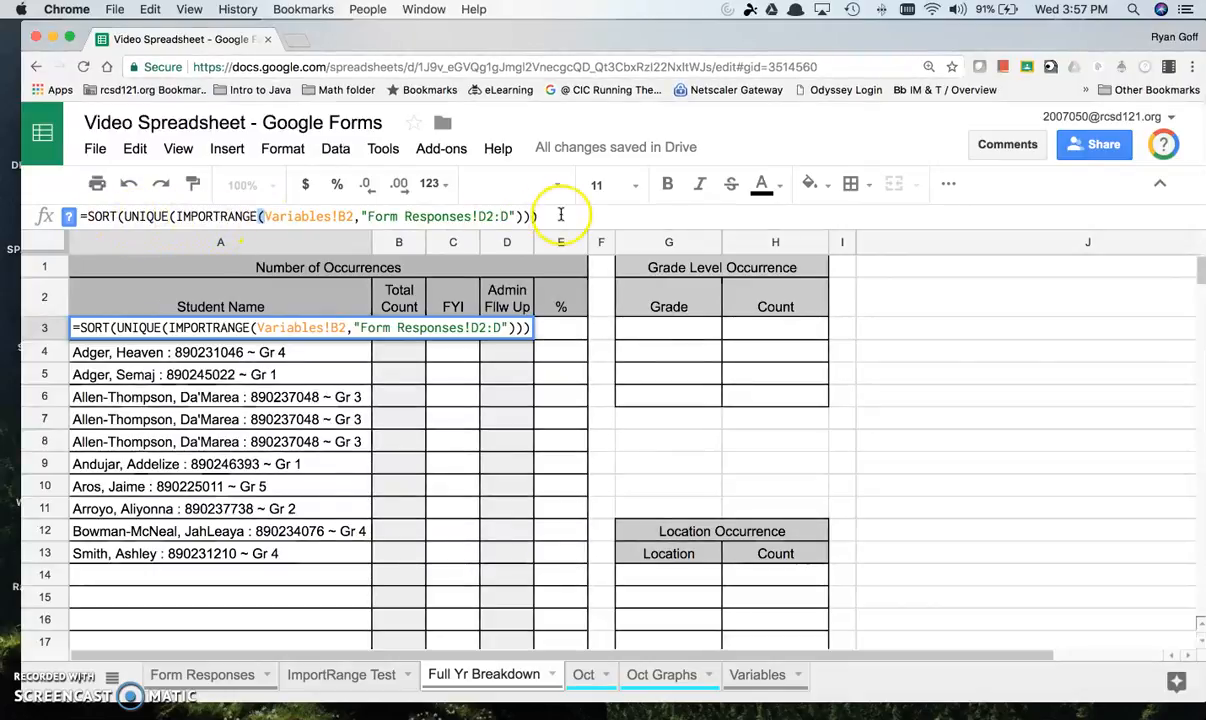
pyautogui.press('Return')
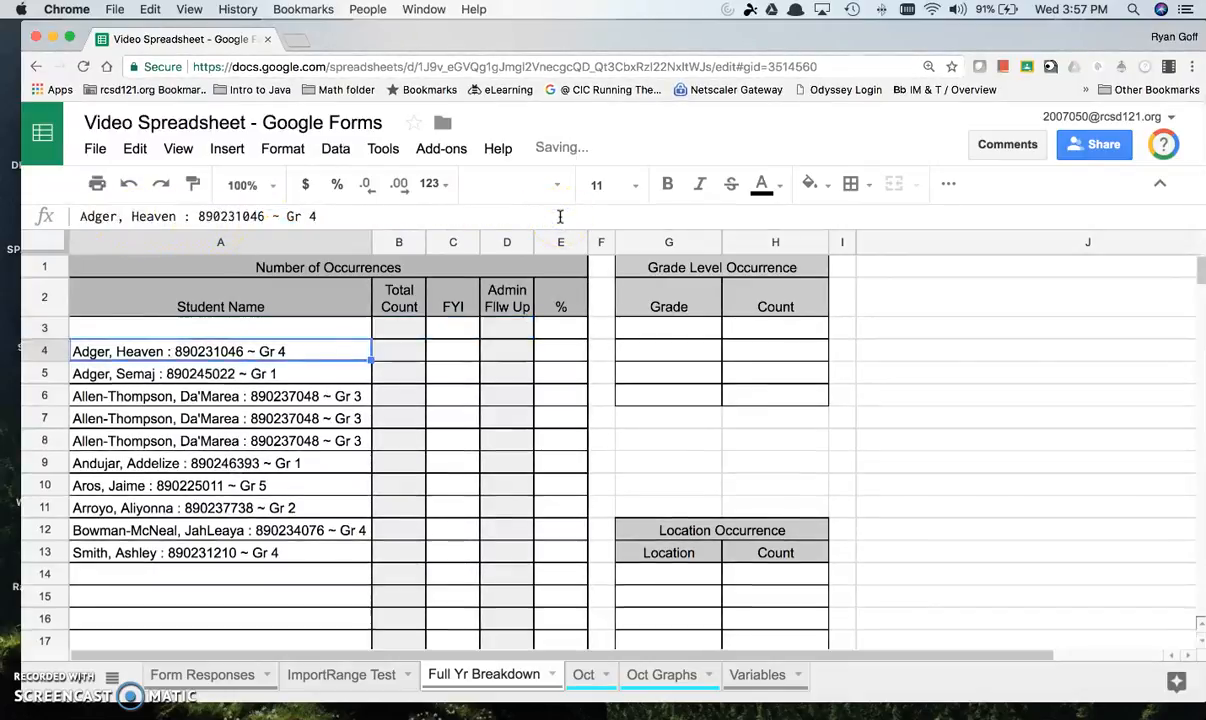
# Step: Review the Student Name list and examine how the opening and closing parentheses pair up in the A3 formula, leaving it unedited
pyautogui.moveTo(222, 334); pyautogui.dragTo(333, 492)
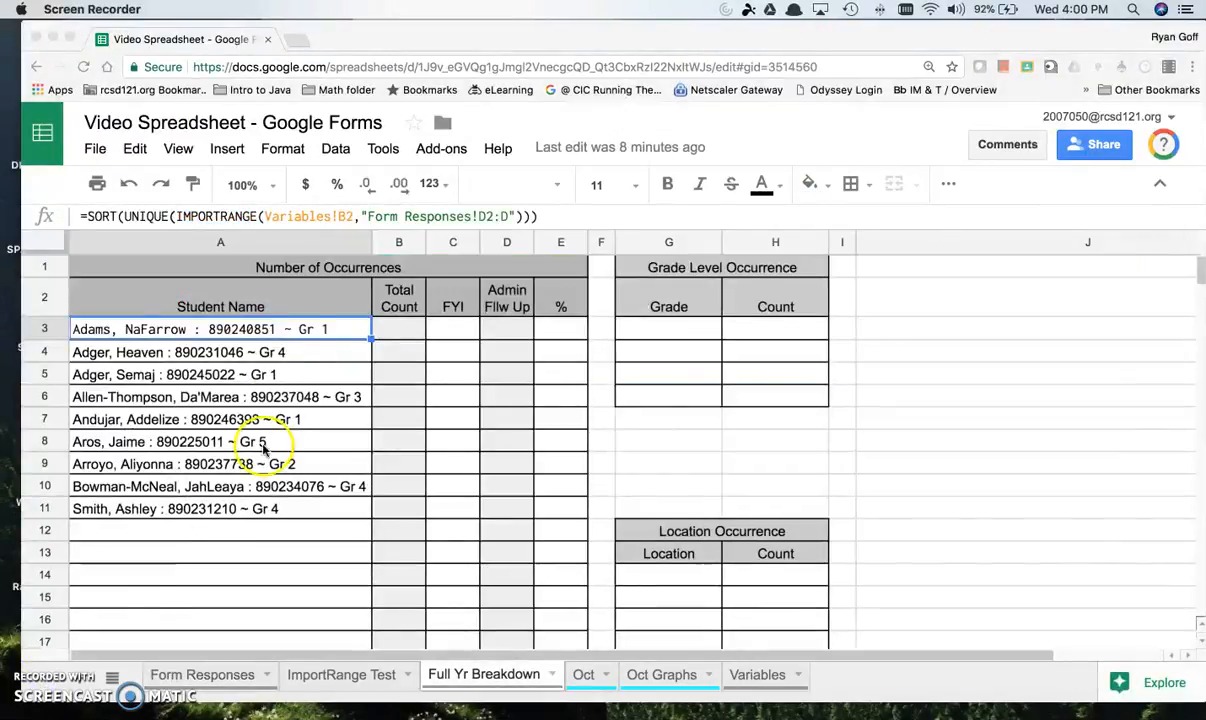
pyautogui.click(117, 216)
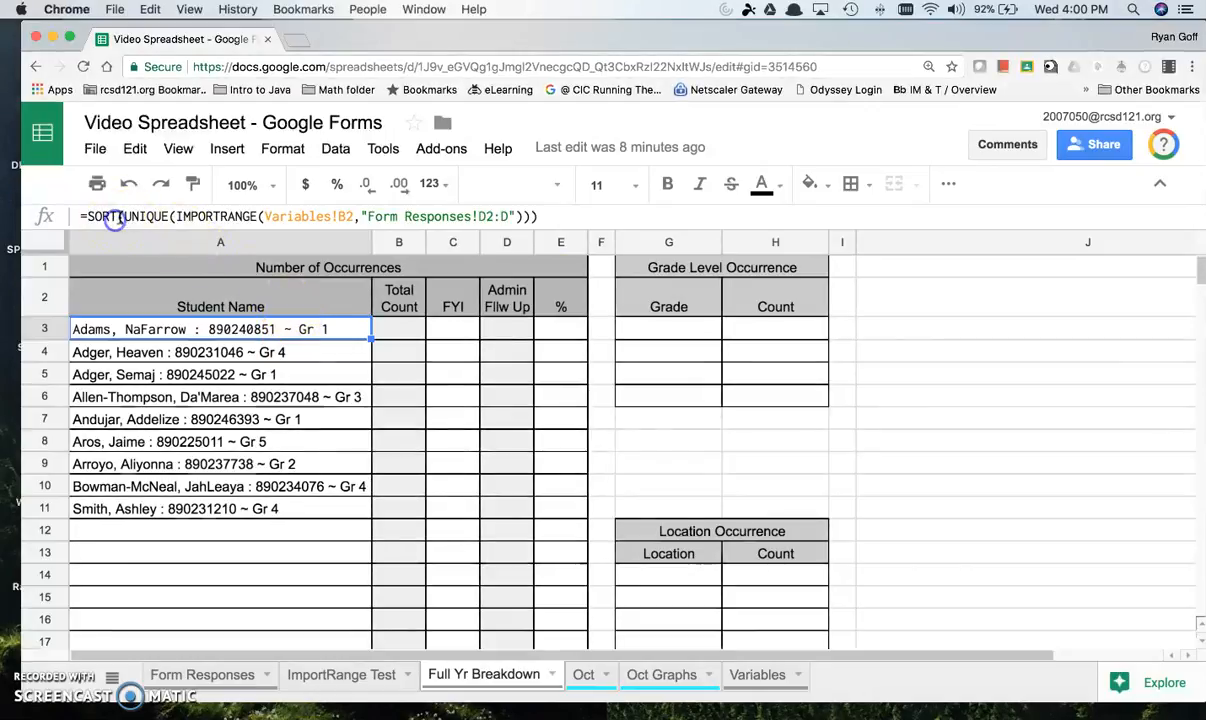
pyautogui.click(124, 216)
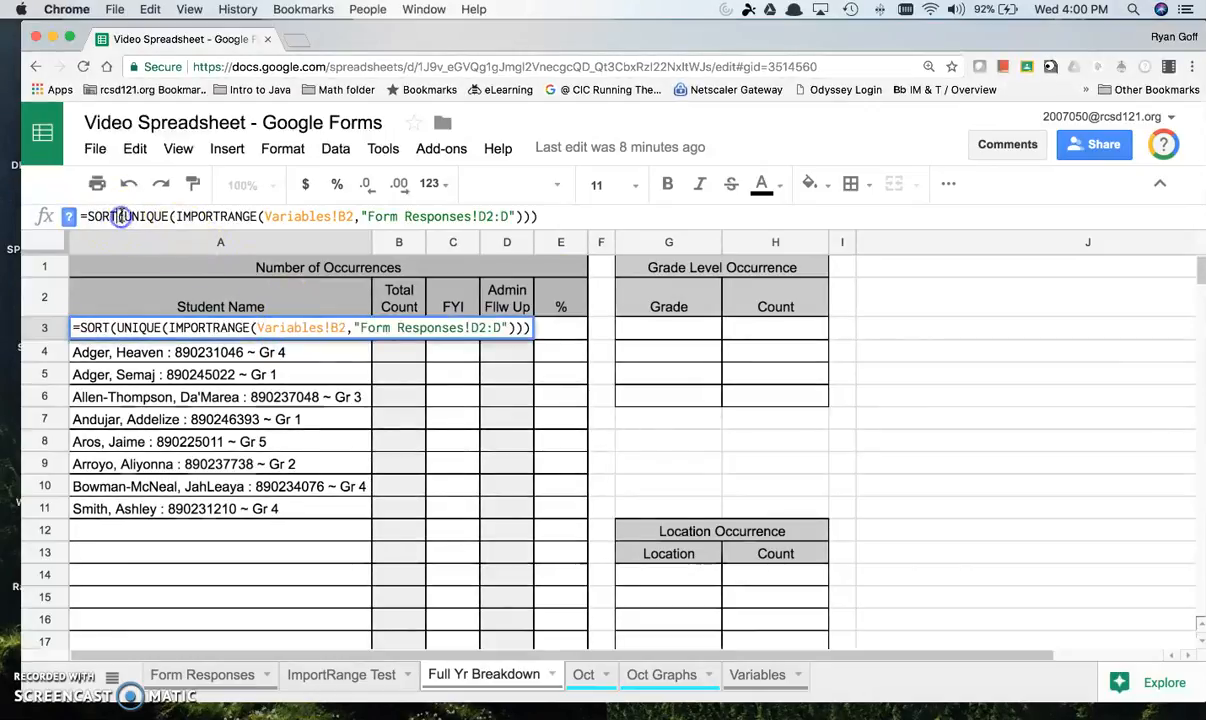
pyautogui.click(524, 216)
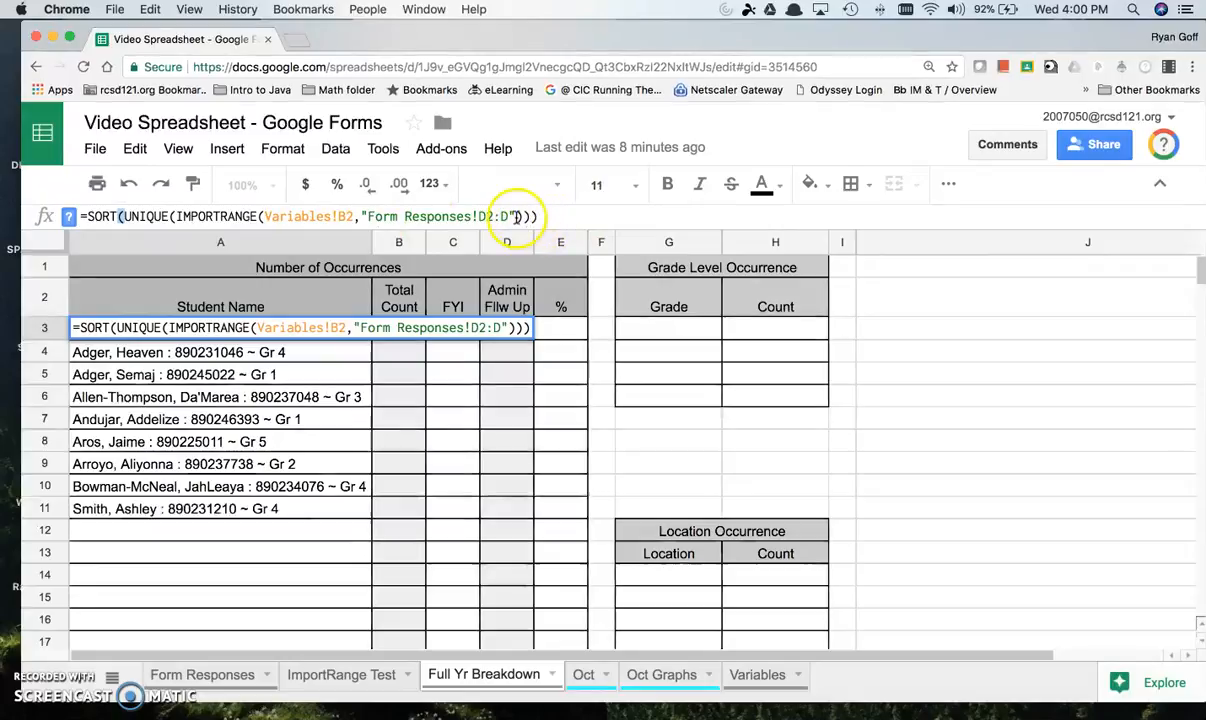
pyautogui.moveTo(541, 215); pyautogui.dragTo(515, 216)
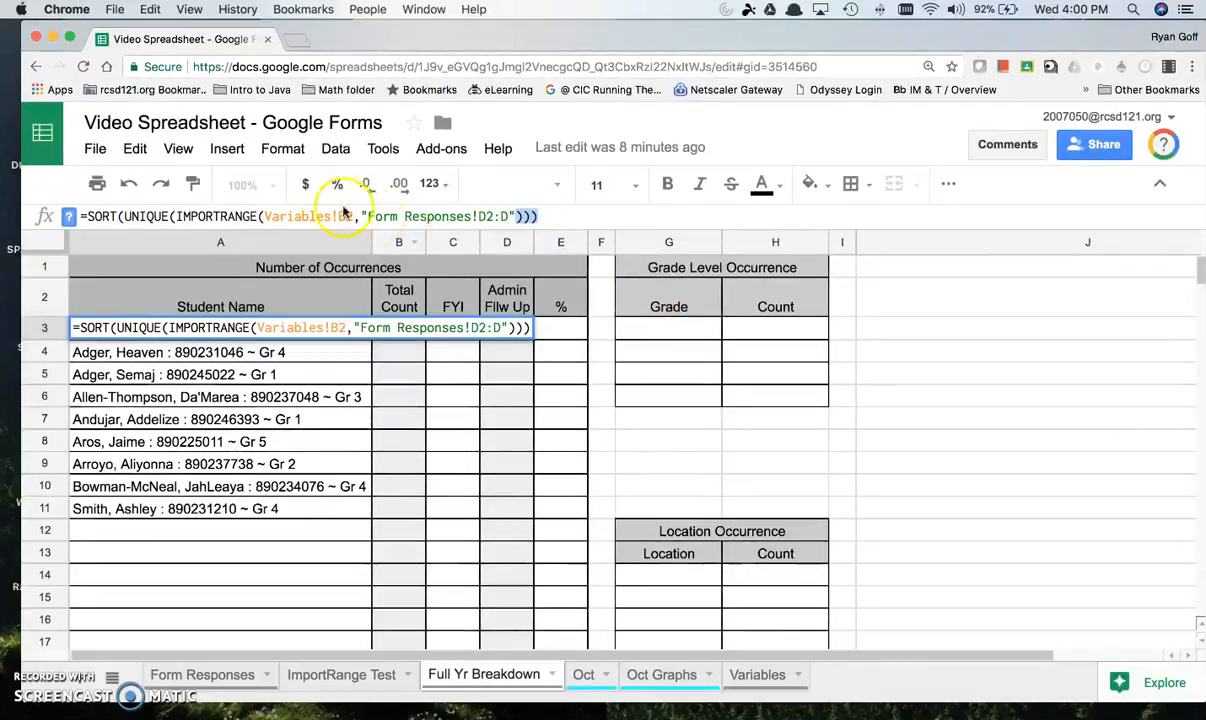
pyautogui.click(263, 216)
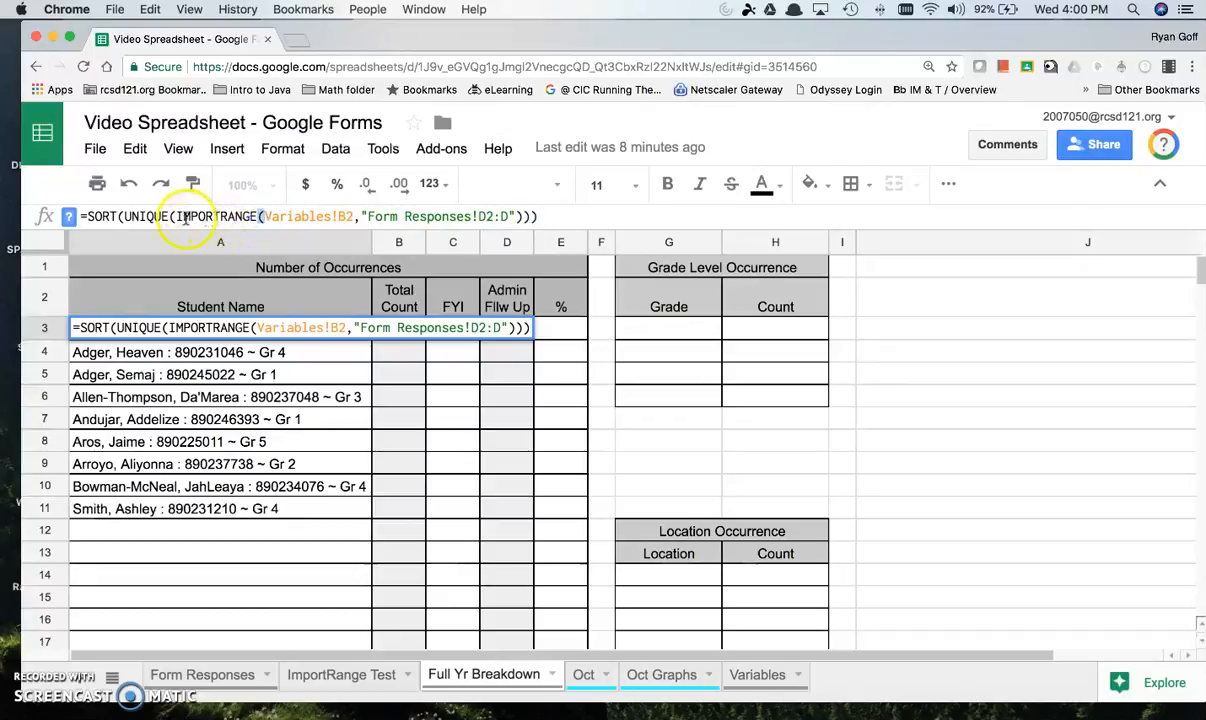
pyautogui.click(121, 216)
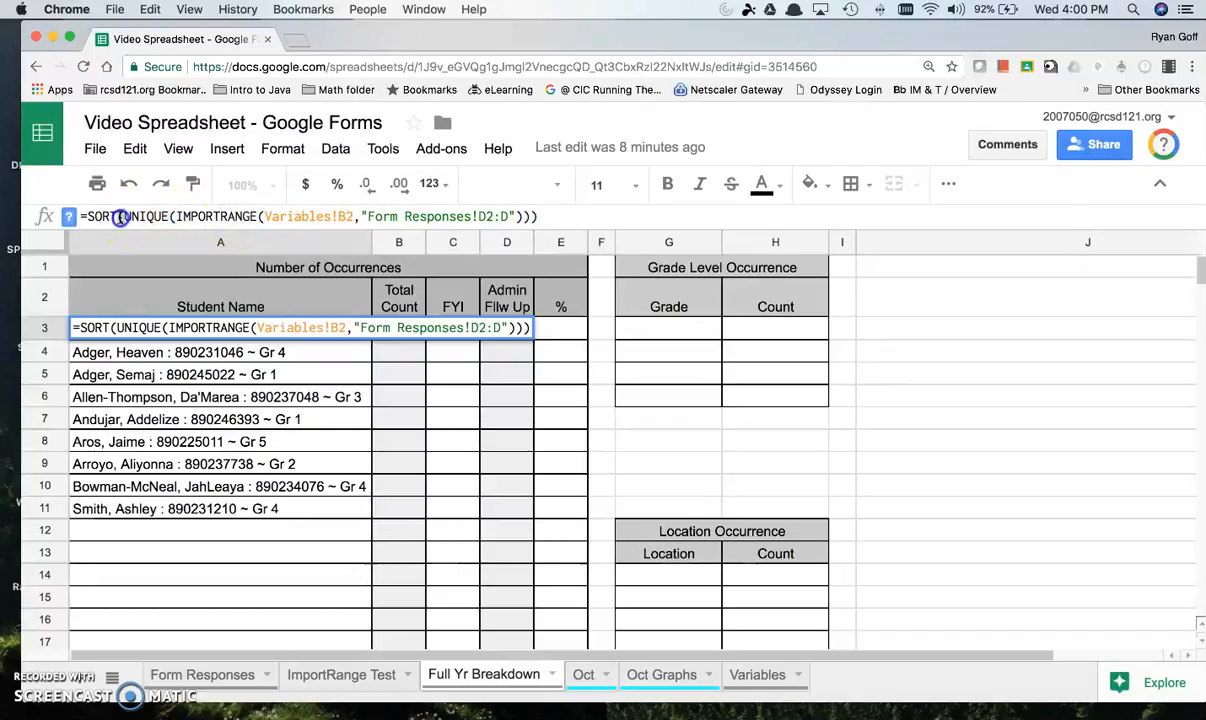
pyautogui.click(553, 213)
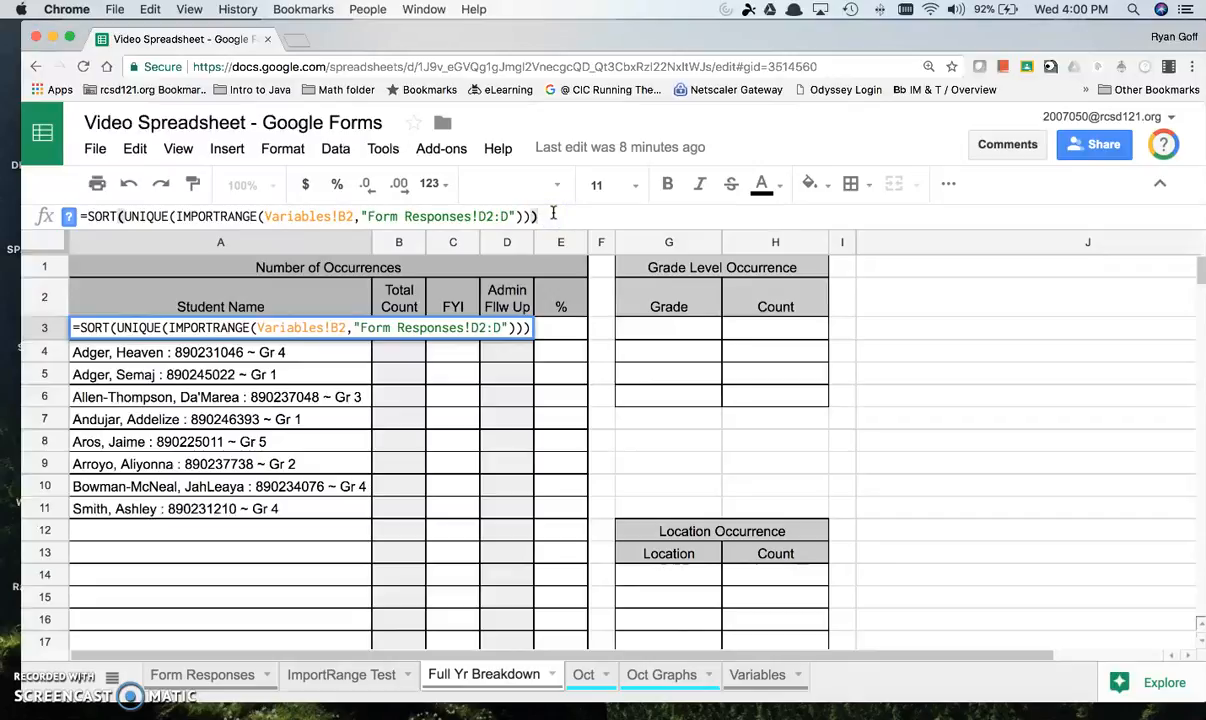
pyautogui.click(452, 441)
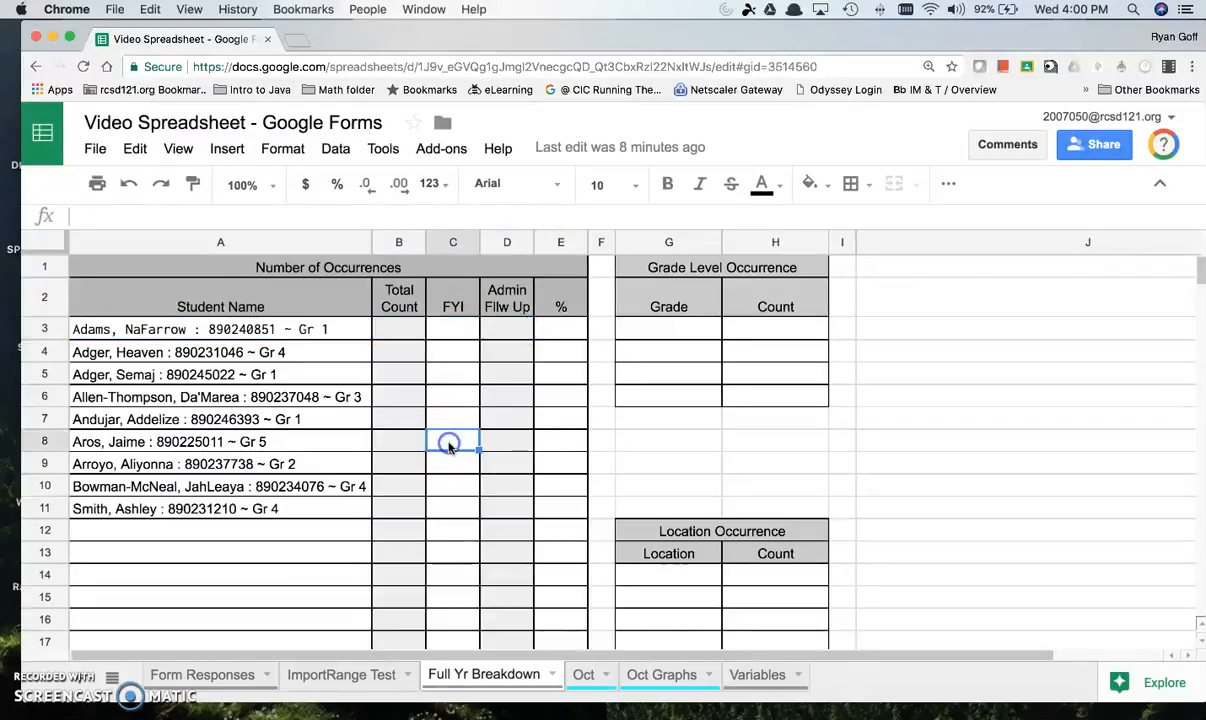
pyautogui.click(362, 334)
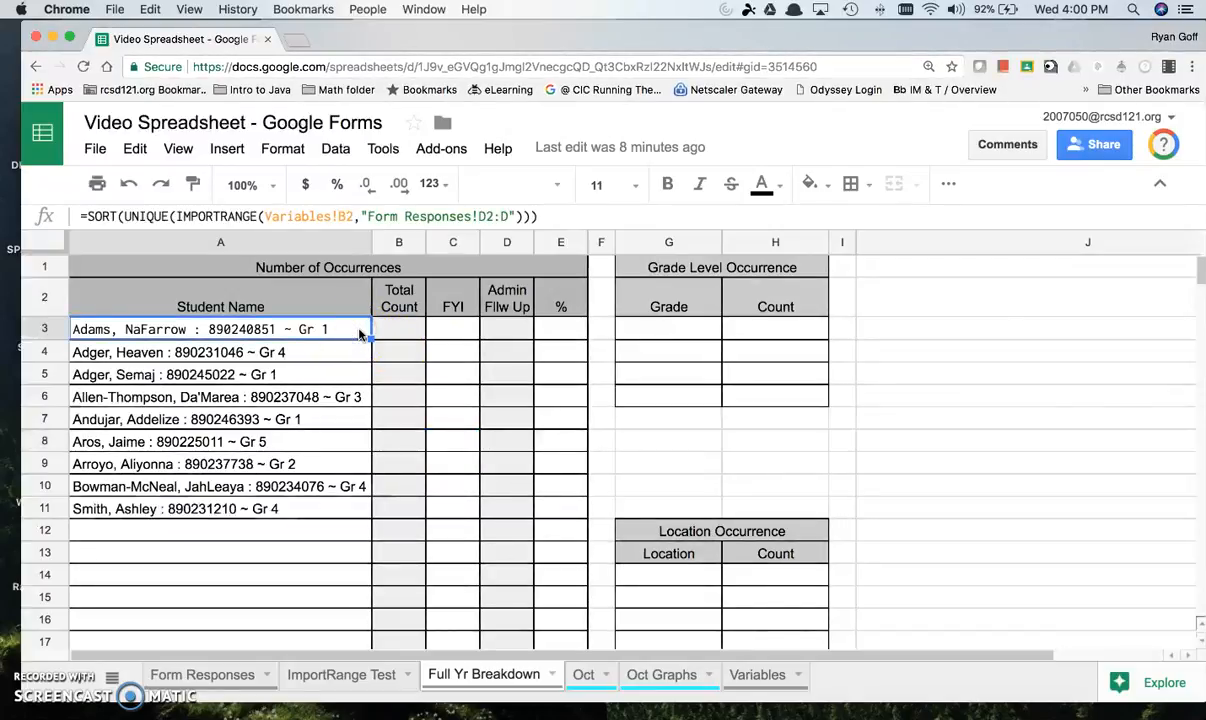